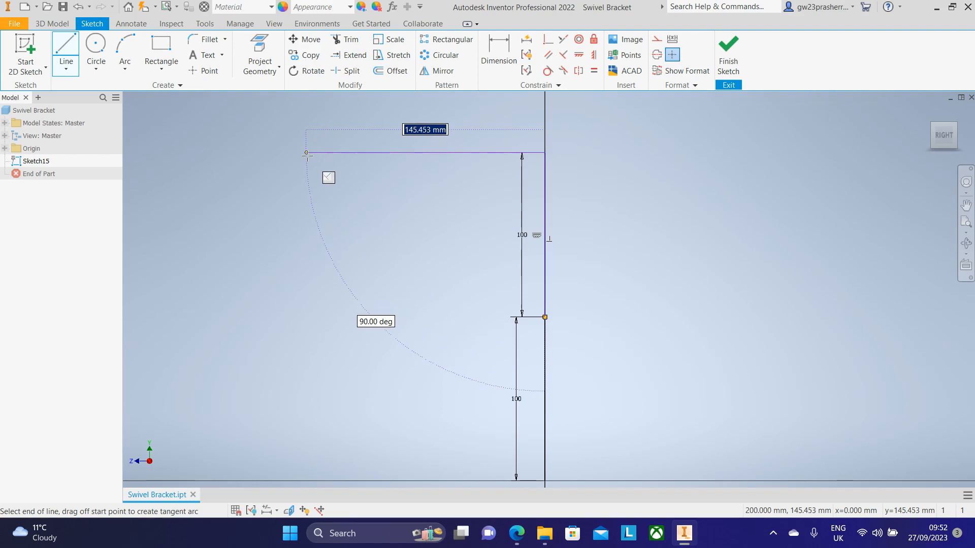
Step: Set the top horizontal line's length to 120 mm and finish the line
type("12")
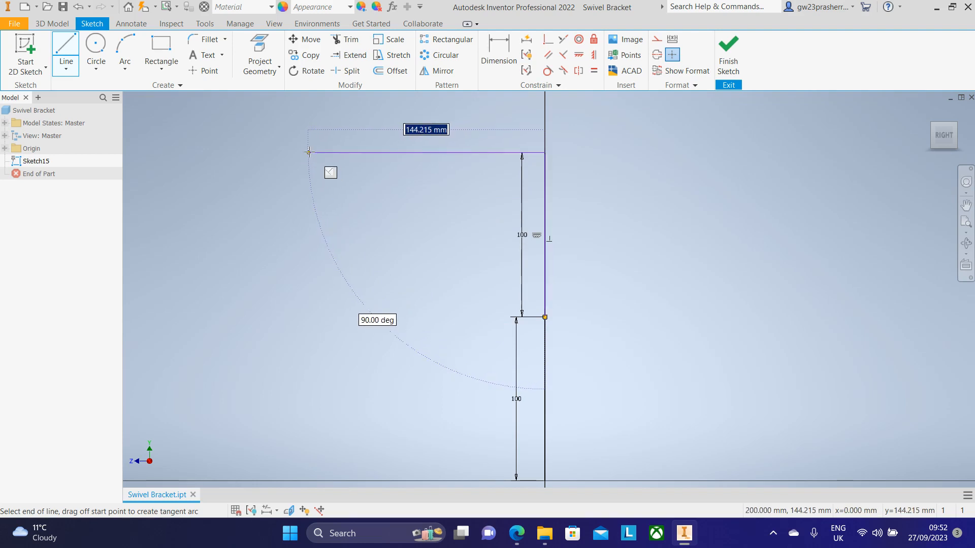
type("120")
key("Return")
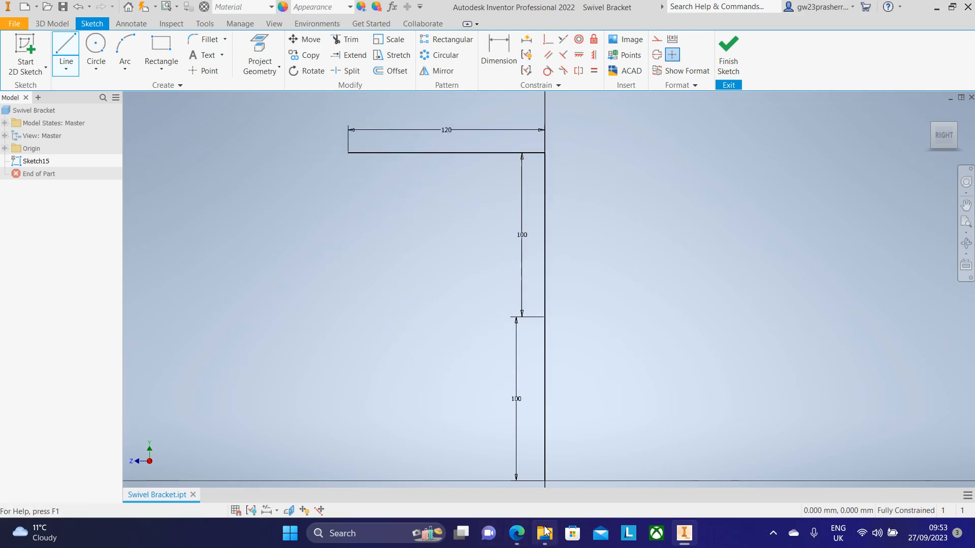
key("Escape")
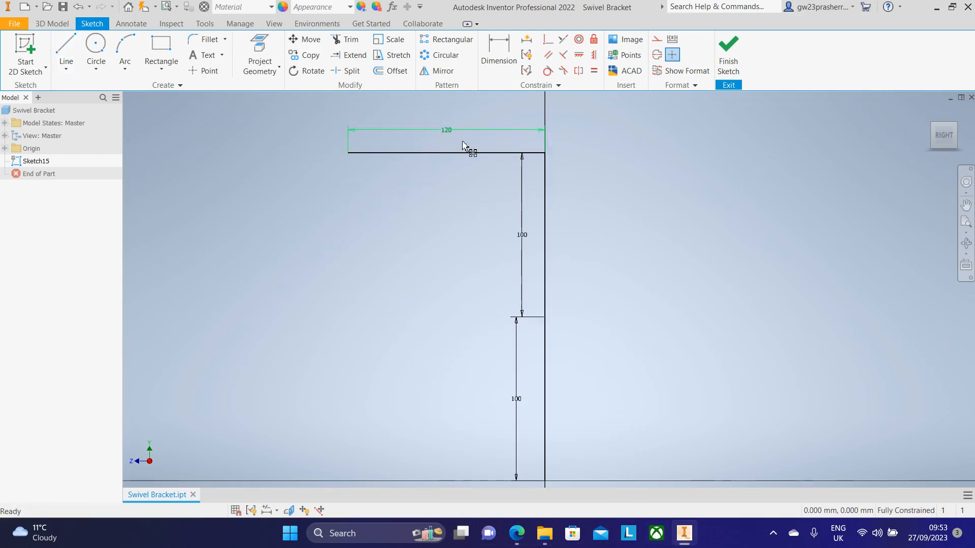
Step: Switch to the browser and examine the swivel bracket's reference drawing, then return to the sketch
mouse_move(686, 532)
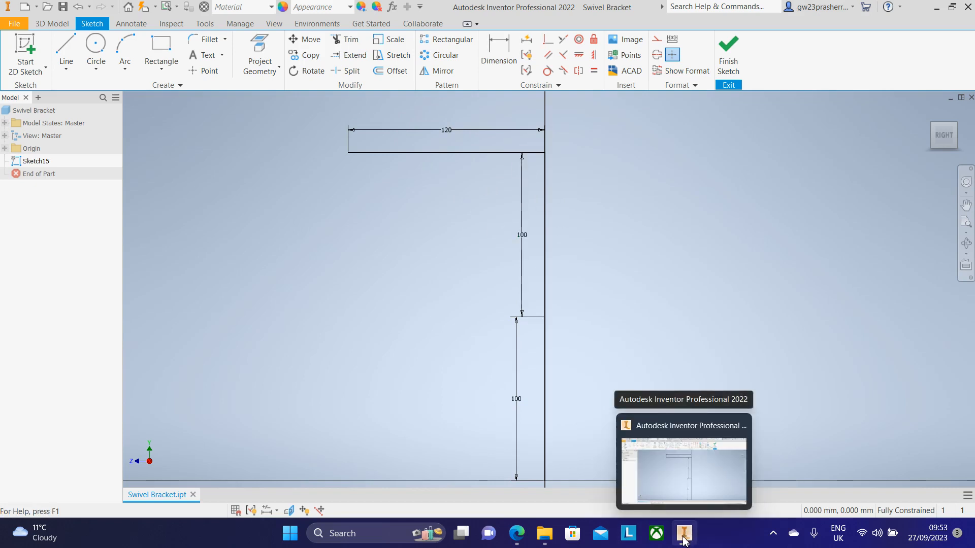
scroll(627, 295, "down", 3)
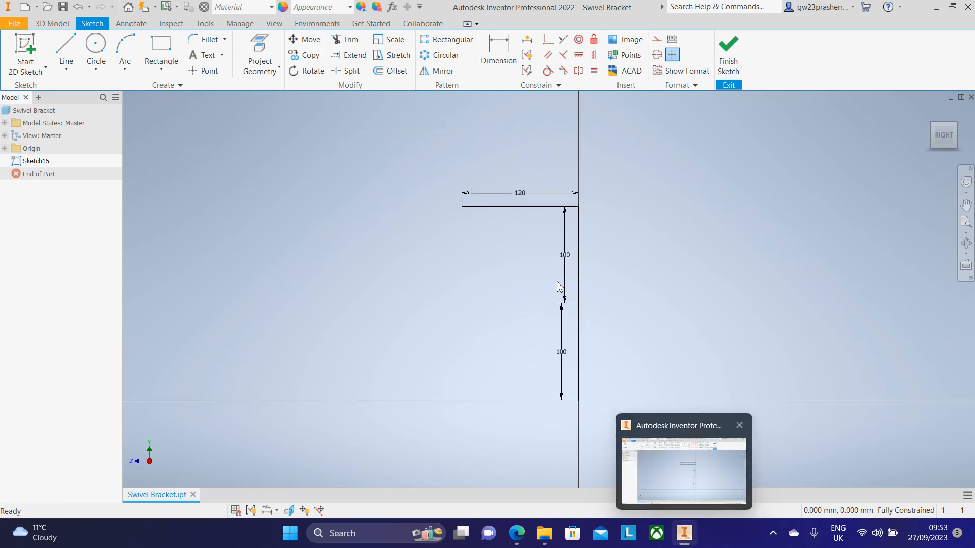
scroll(559, 287, "up", 3)
scroll(660, 327, "down", 2)
middle_click_drag(680, 342, 600, 318)
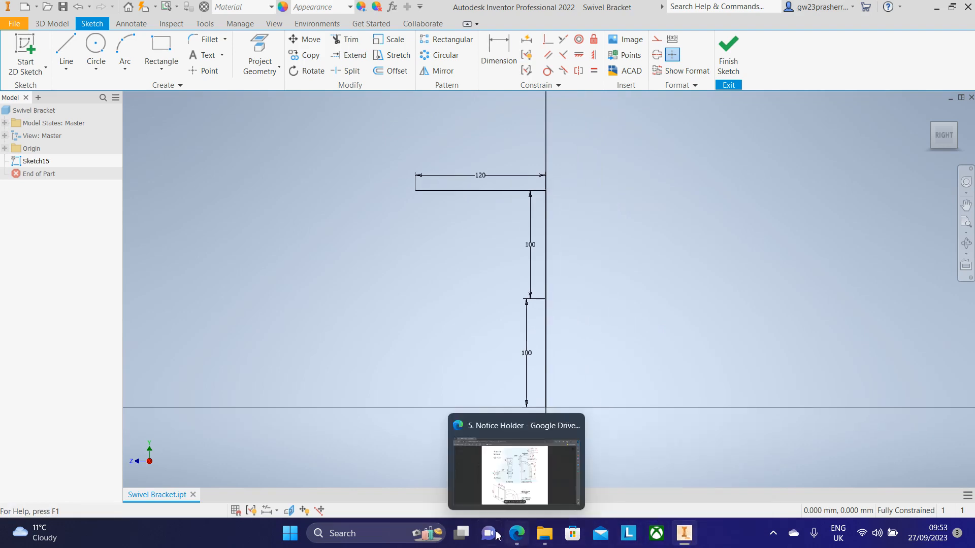
left_click(517, 533)
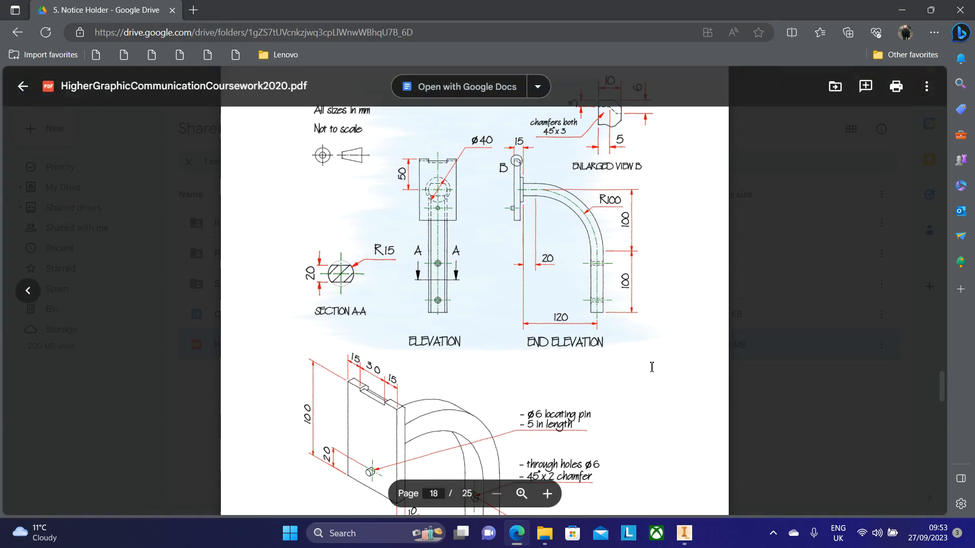
left_click(684, 533)
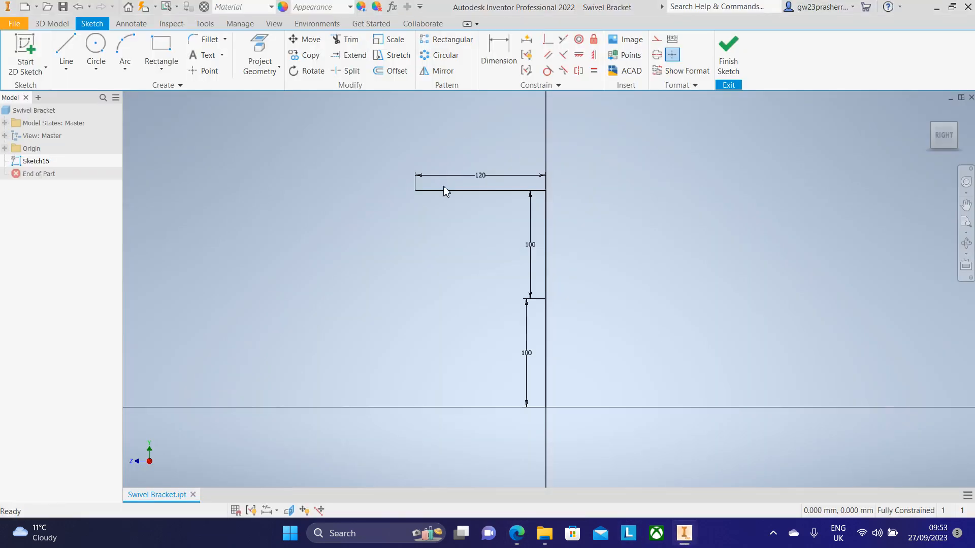
Step: Draw a 20 mm line from the left end of the top line along it
scroll(466, 252, "up", 3)
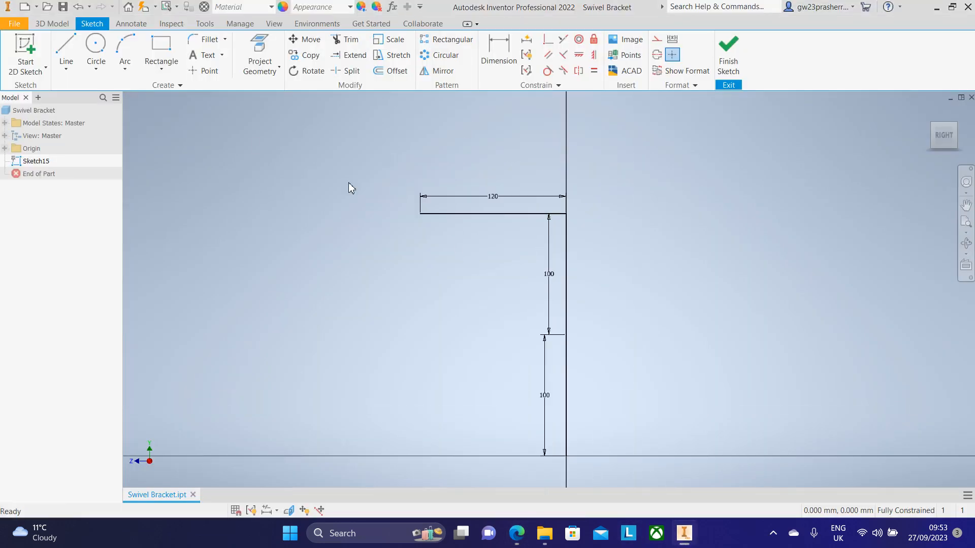
left_click(66, 49)
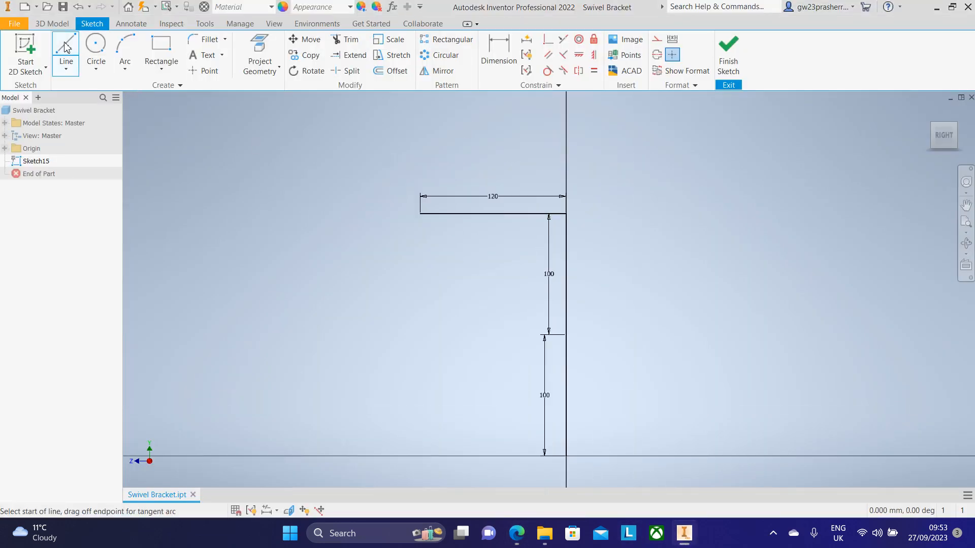
left_click(420, 213)
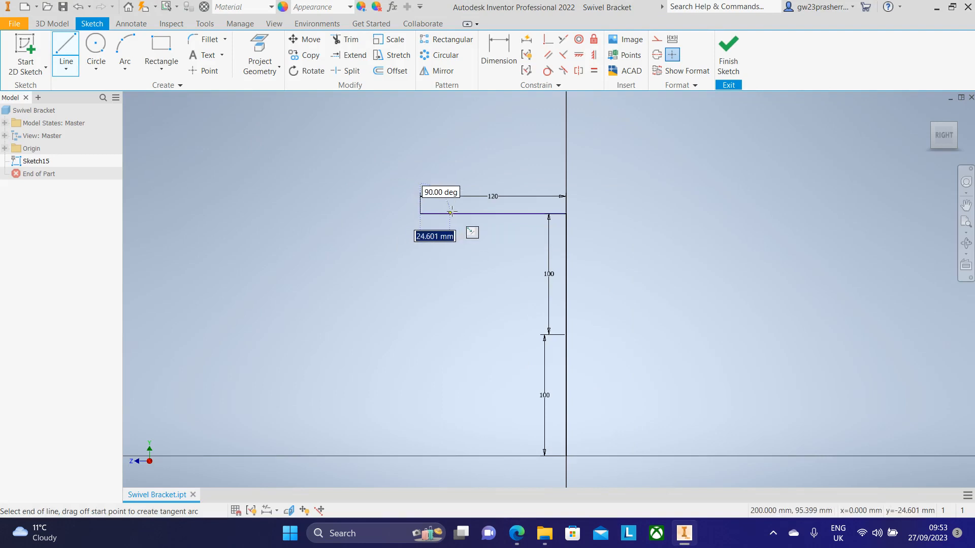
type("20")
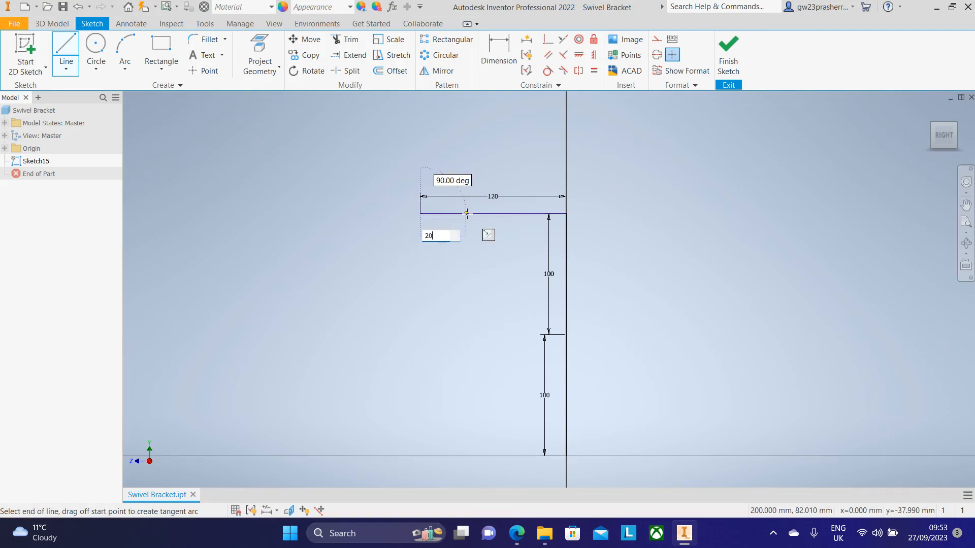
key("Return")
key("Escape")
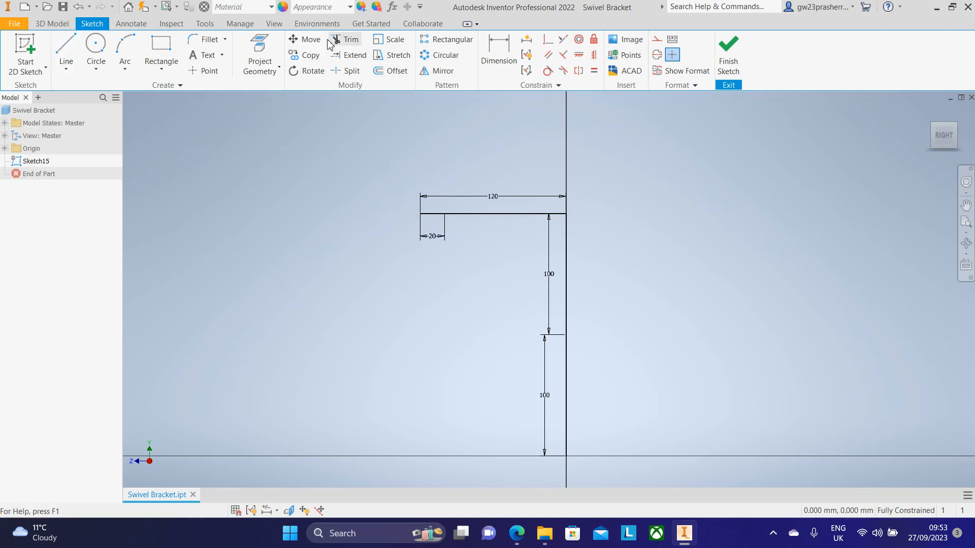
Step: Draw a 100 mm radius arc from the 20 mm line's end down to the top of the lower vertical line
left_click(122, 55)
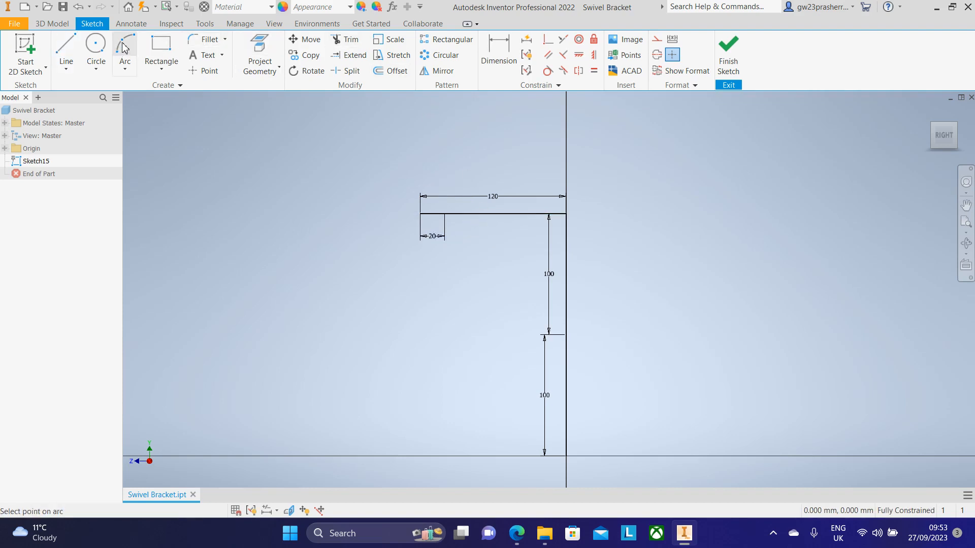
left_click(444, 214)
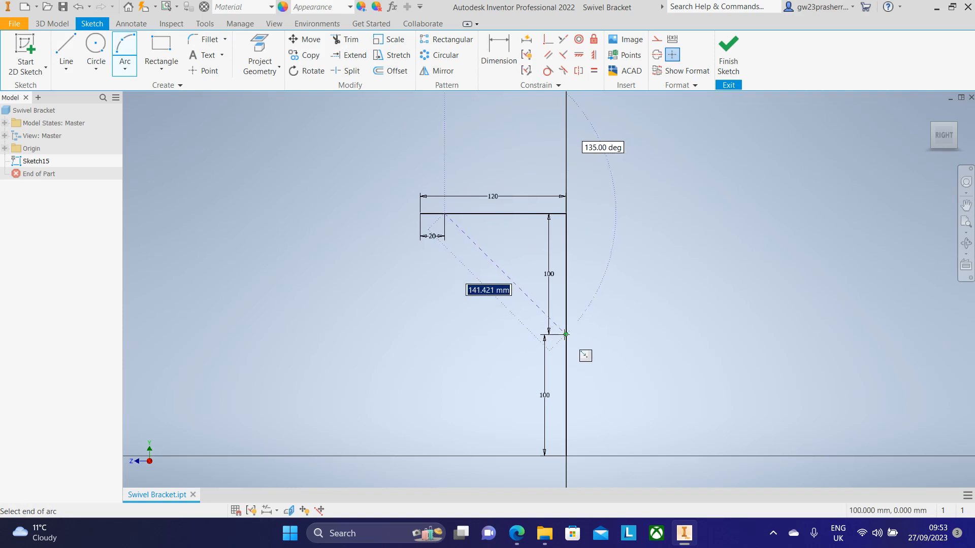
left_click(565, 335)
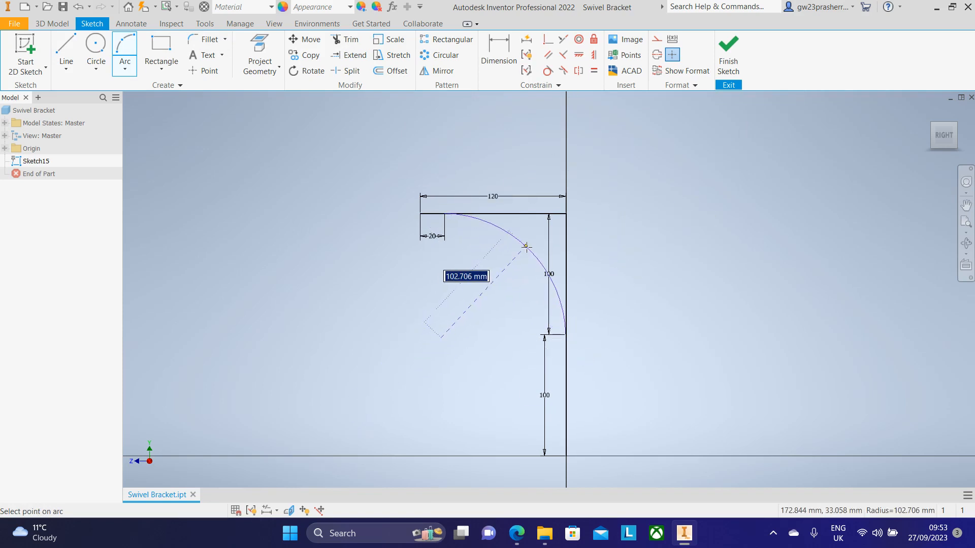
type("10")
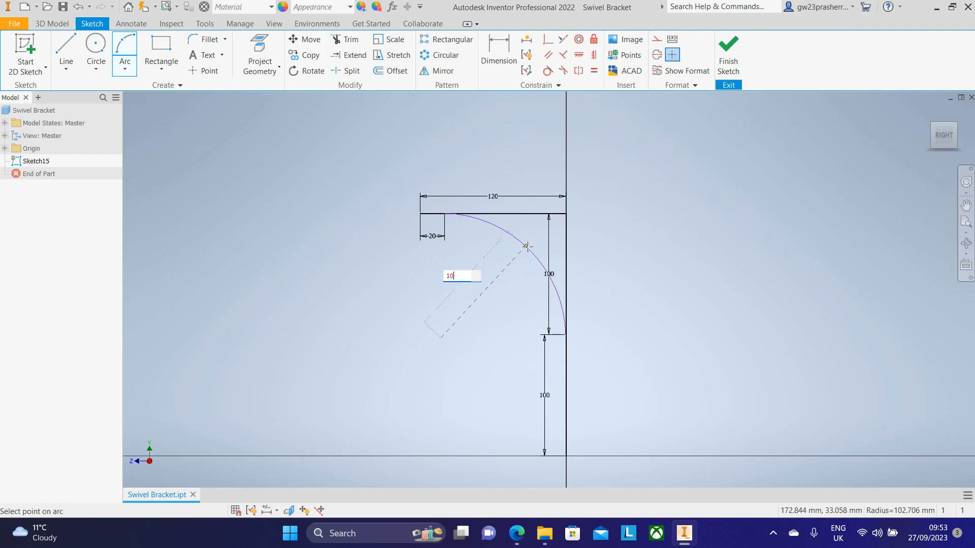
type("0")
key("Return")
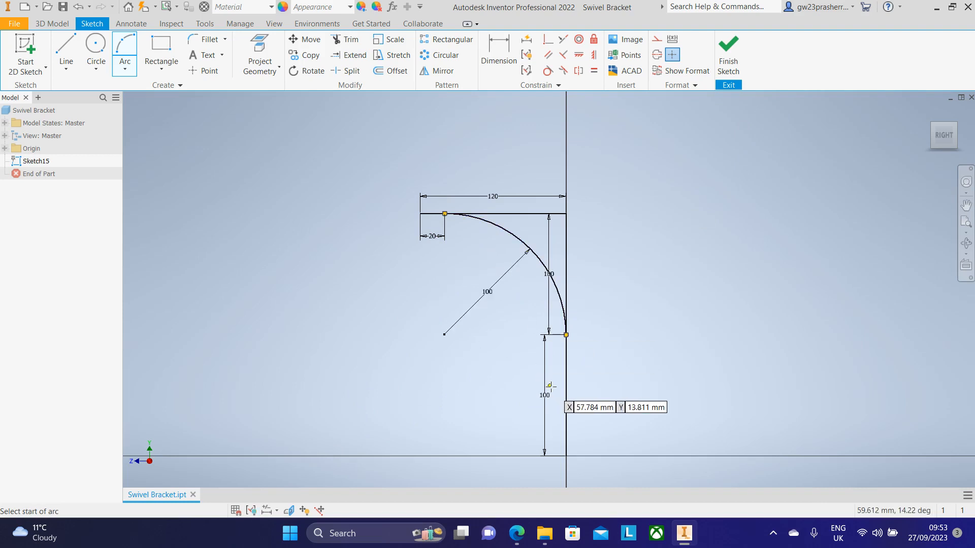
key("Escape")
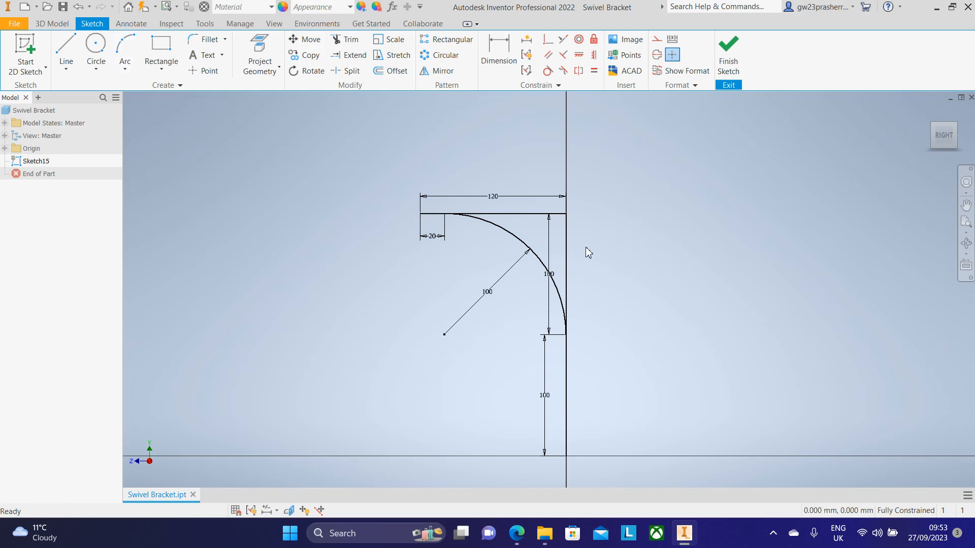
Step: Delete the upper vertical line and the 120 mm top line, then finish the sketch
left_click(566, 237)
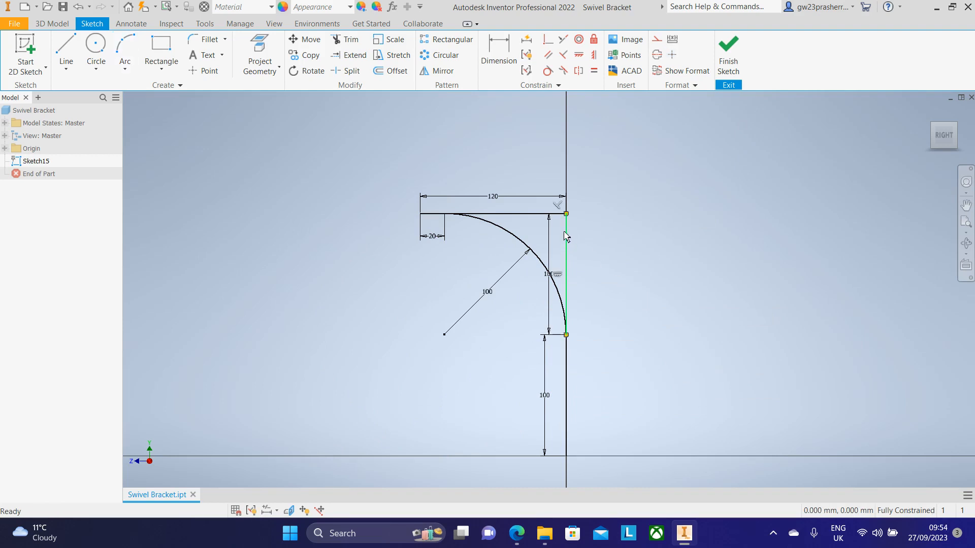
key("Delete")
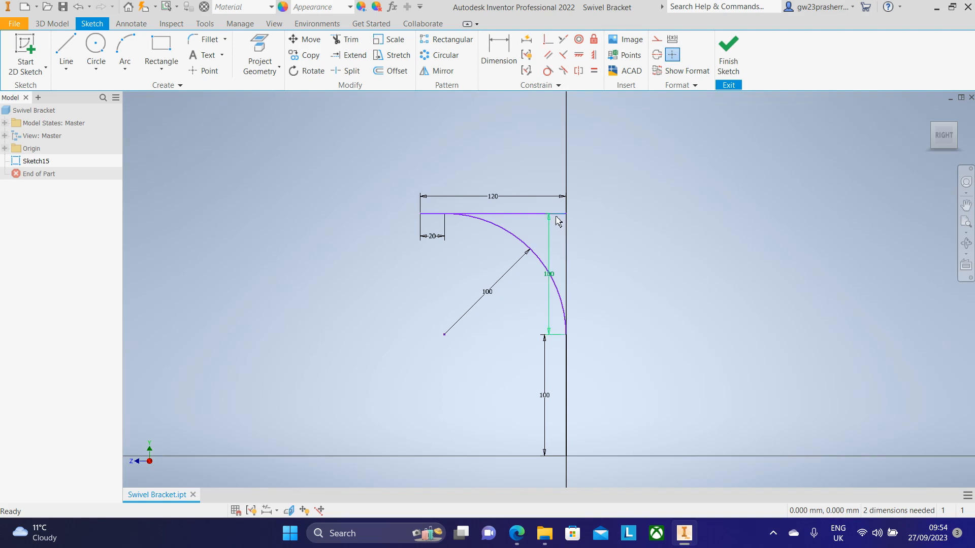
left_click(518, 215)
key("Delete")
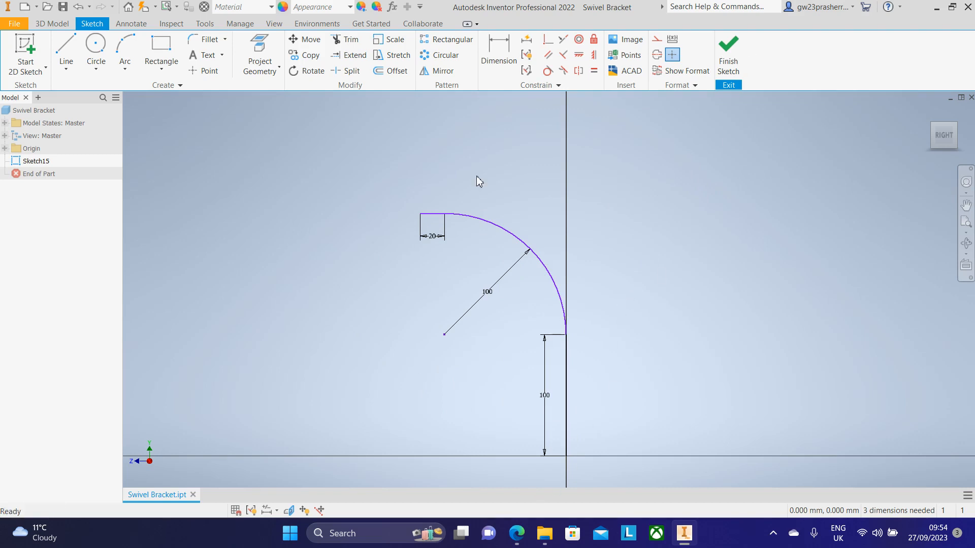
left_click(729, 50)
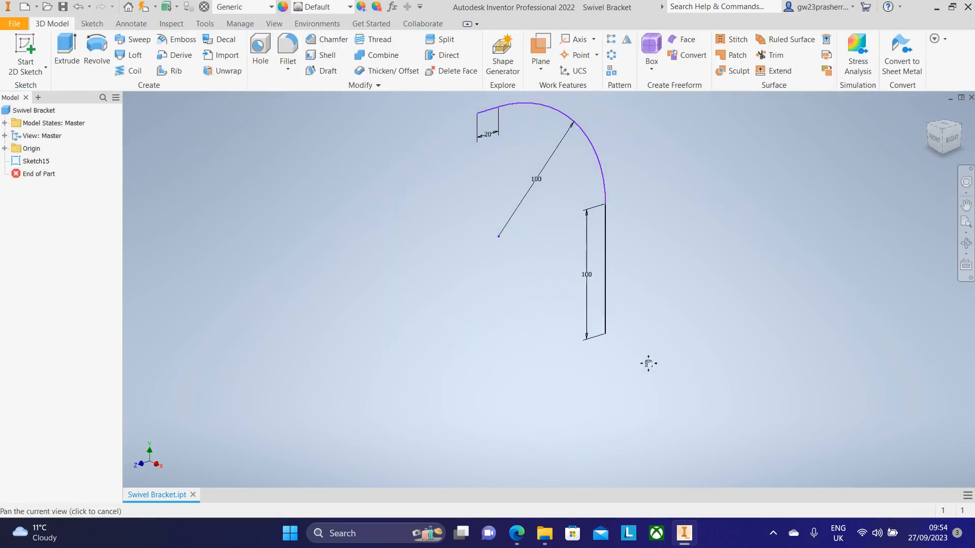
Step: Check the reference drawing in the browser again for the bracket's end elevation
left_click(685, 537)
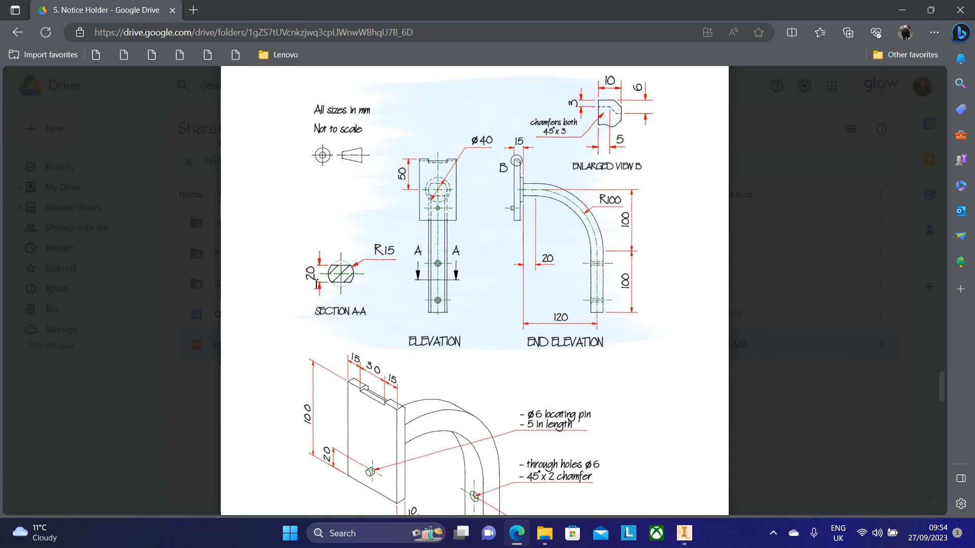
scroll(381, 283, "down", 4)
scroll(446, 280, "up", 3)
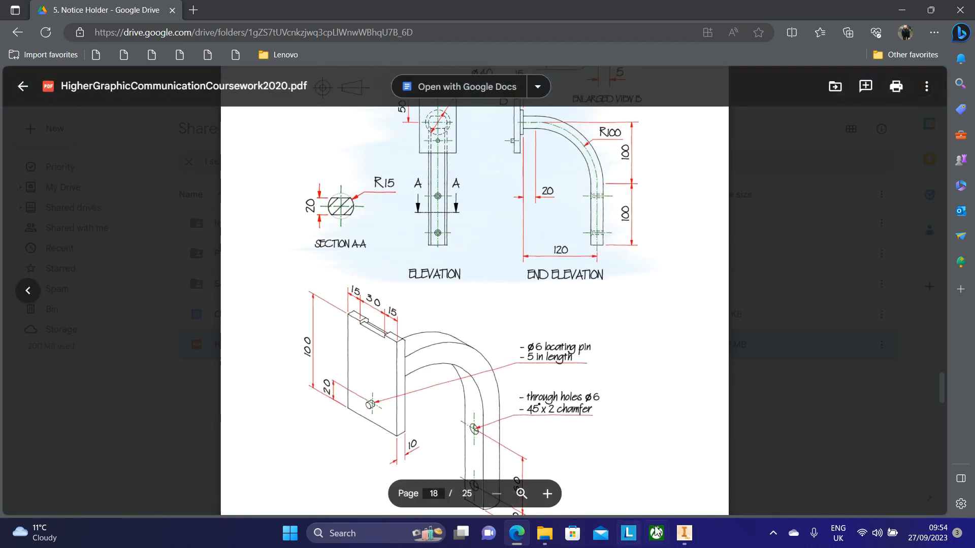
left_click(684, 533)
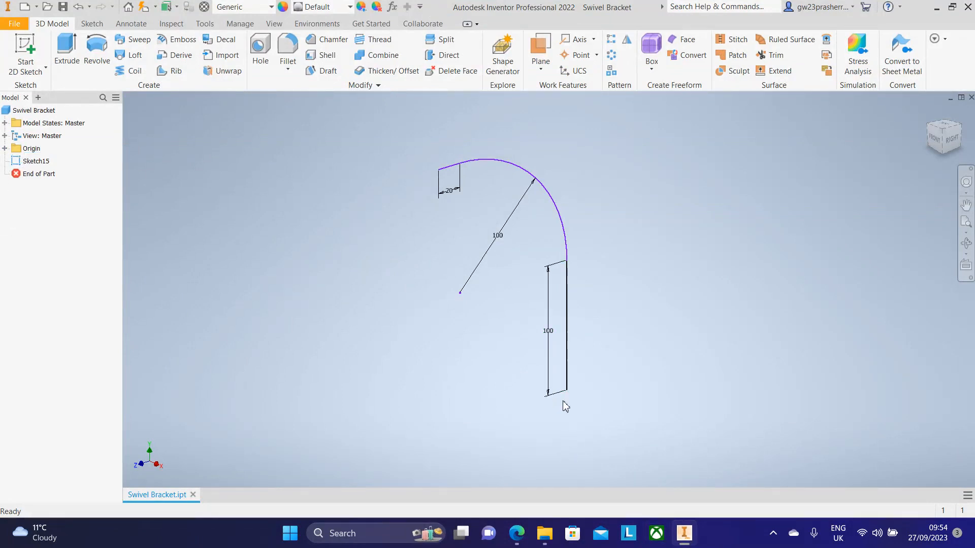
middle_click_drag(645, 324, 642, 357)
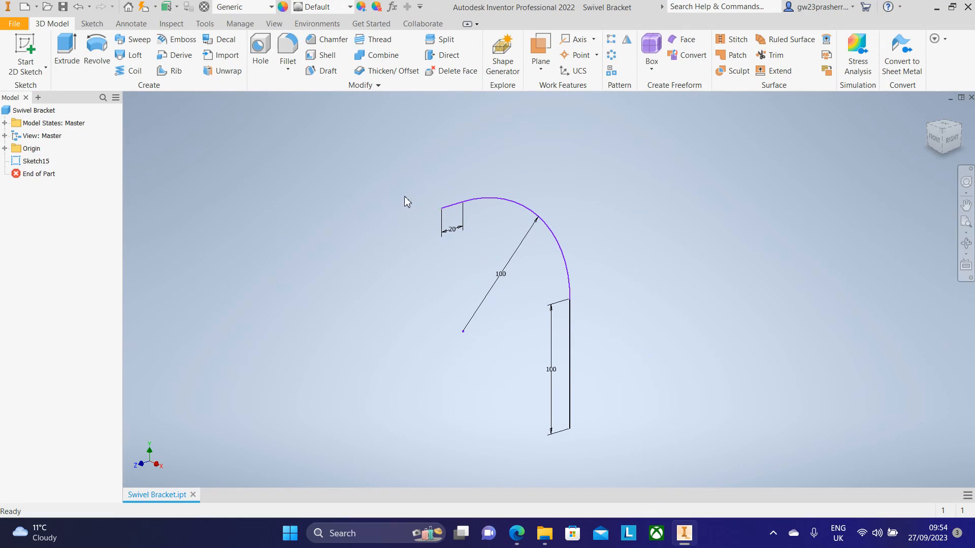
Step: Create a work plane through the free end of the 20 mm line, normal to that line
left_click(536, 48)
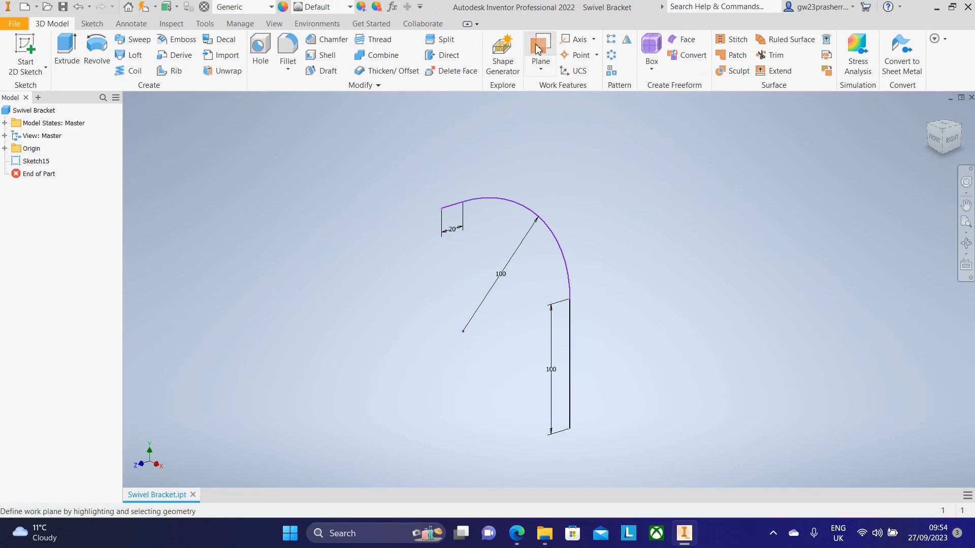
scroll(443, 209, "up", 5)
left_click(443, 208)
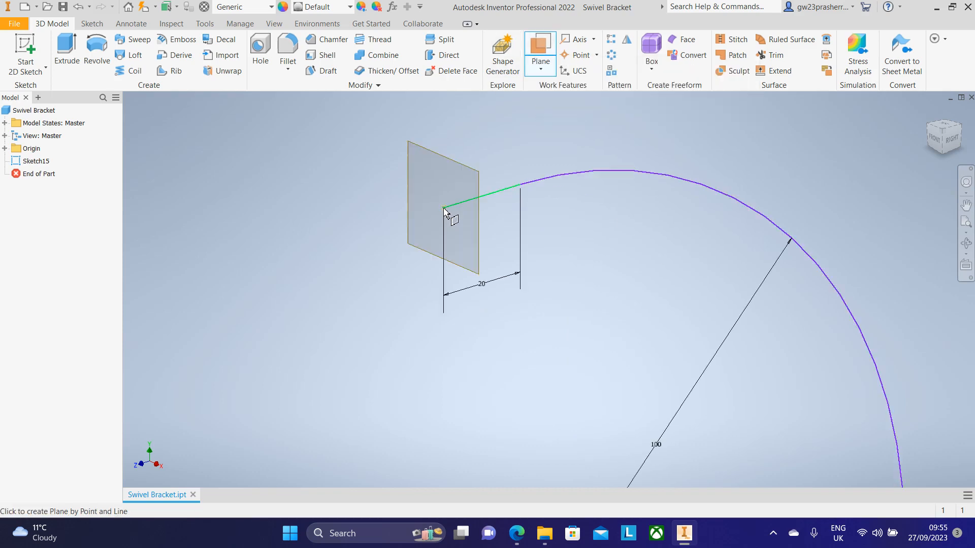
left_click(442, 209)
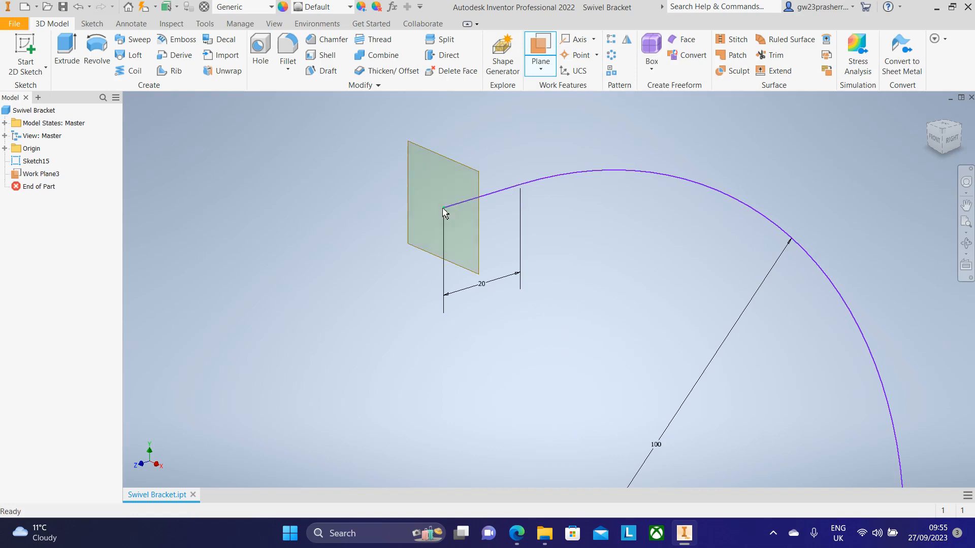
Step: Start a new 2D sketch on the work plane at the free end of the 20 mm line
scroll(516, 307, "down", 3)
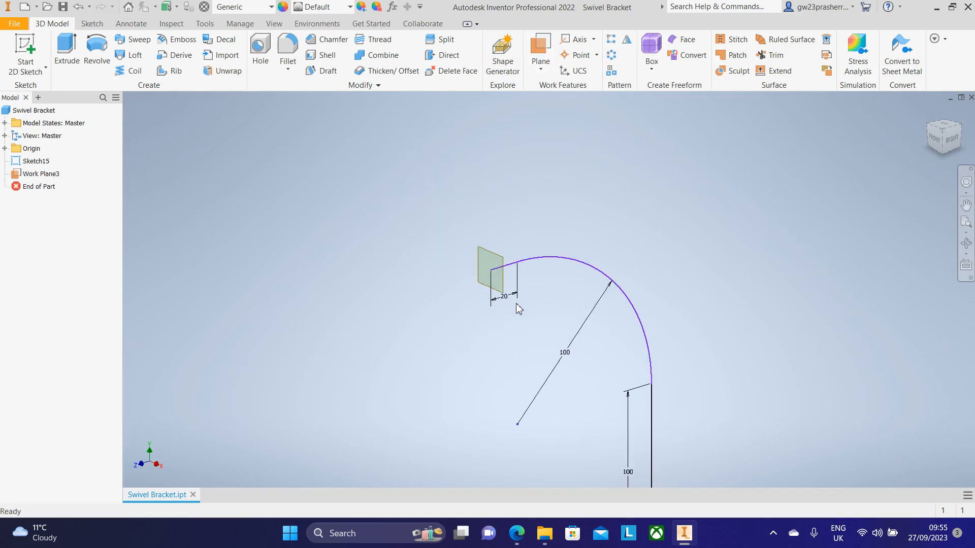
left_click(943, 129)
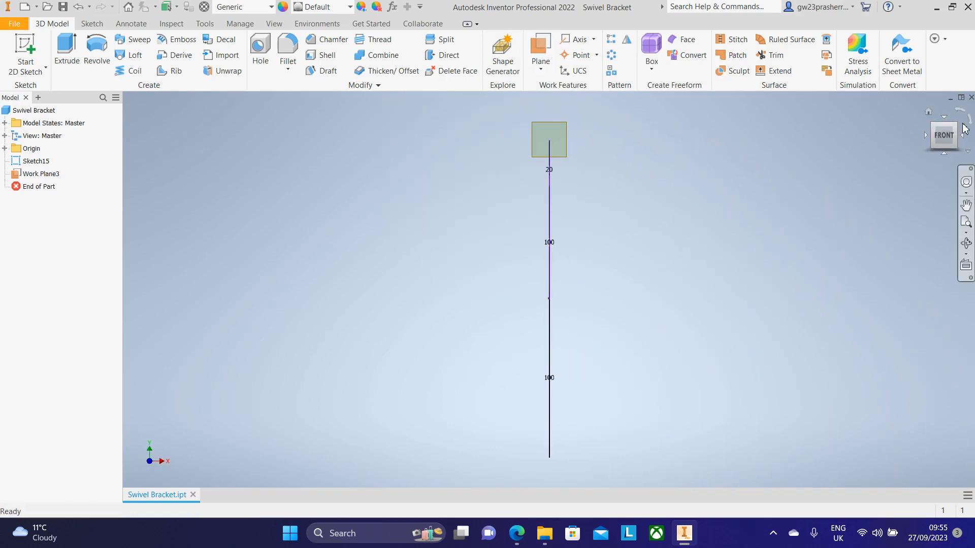
left_click(956, 124)
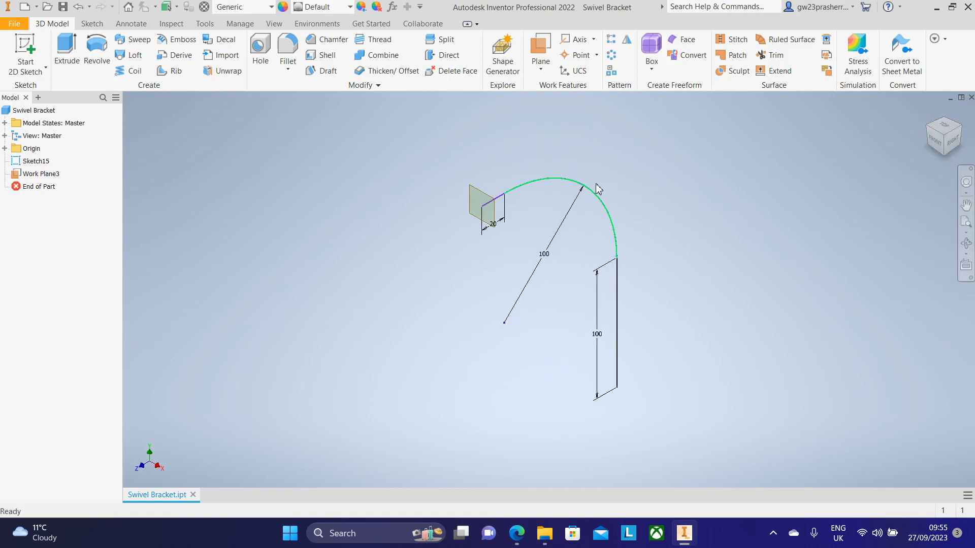
scroll(497, 286, "up", 3)
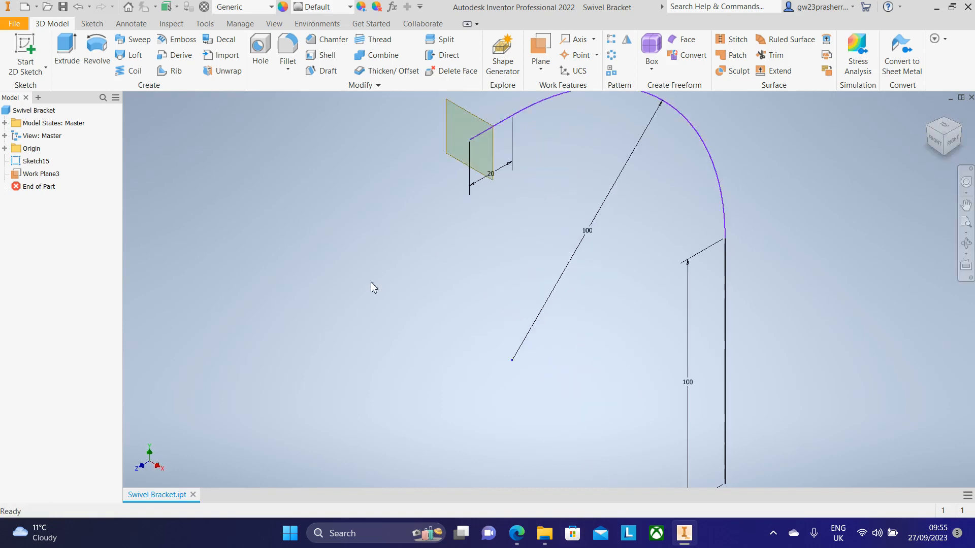
scroll(394, 297, "down", 3)
left_click(28, 47)
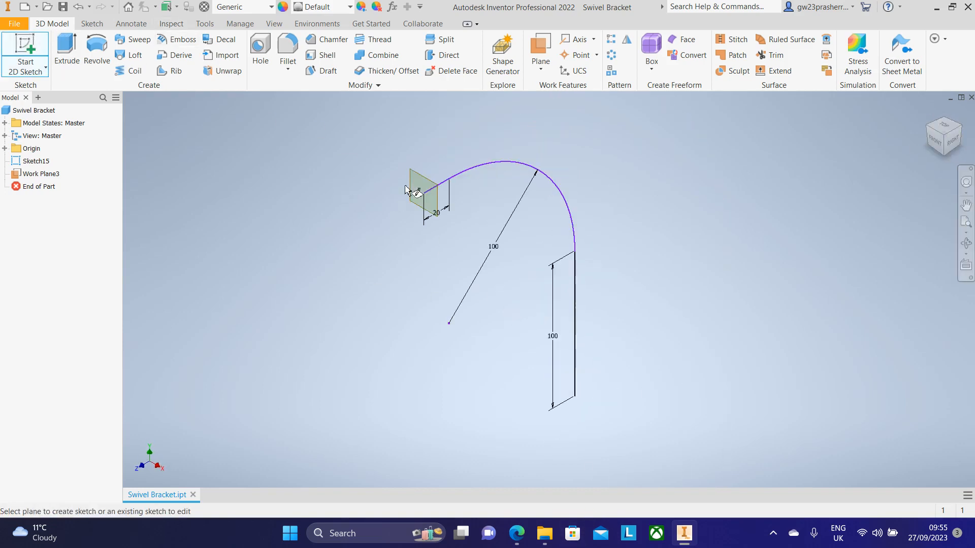
left_click(424, 184)
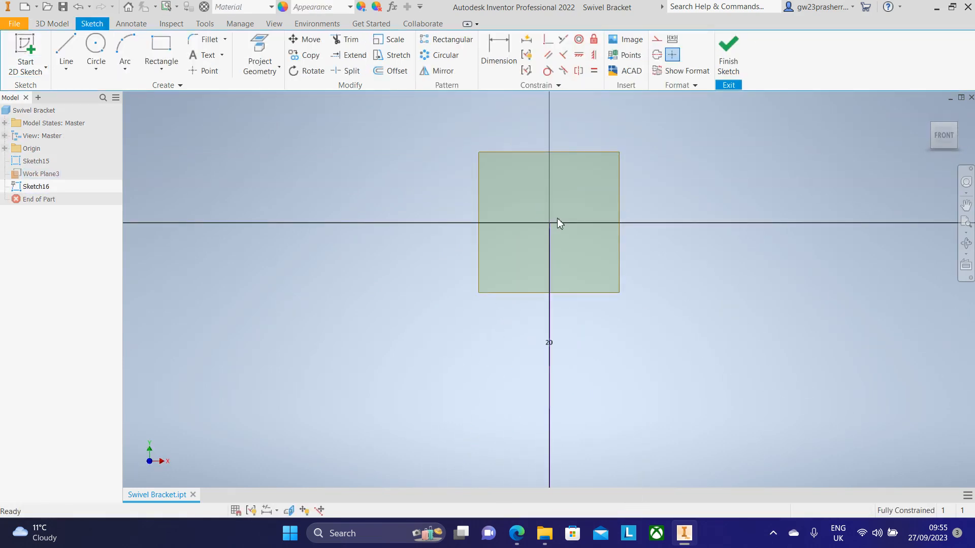
Step: Check the sketch orientation and the reference drawing for the bracket's cross-section shape
left_click_drag(946, 137, 921, 138)
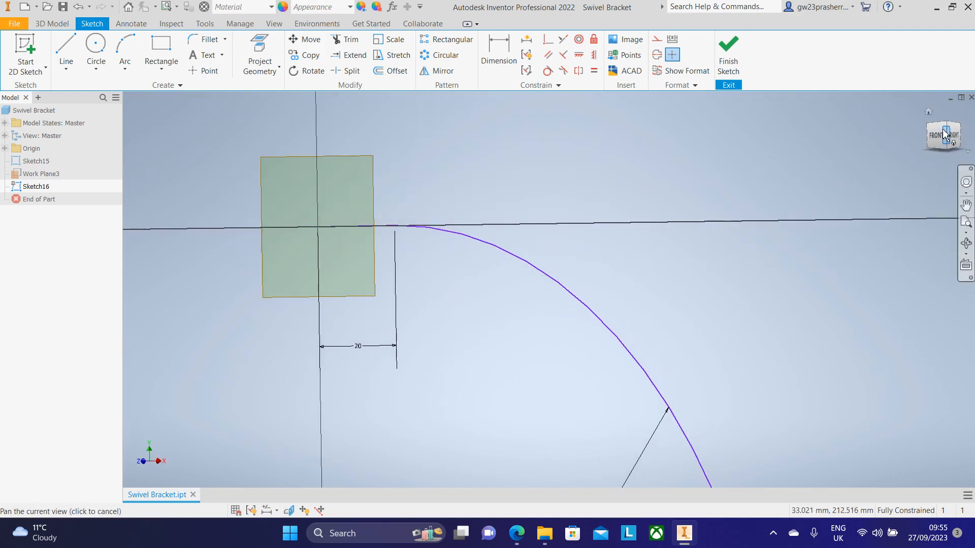
left_click(940, 141)
scroll(545, 134, "up", 4)
scroll(632, 190, "down", 2)
middle_click_drag(621, 220, 532, 291)
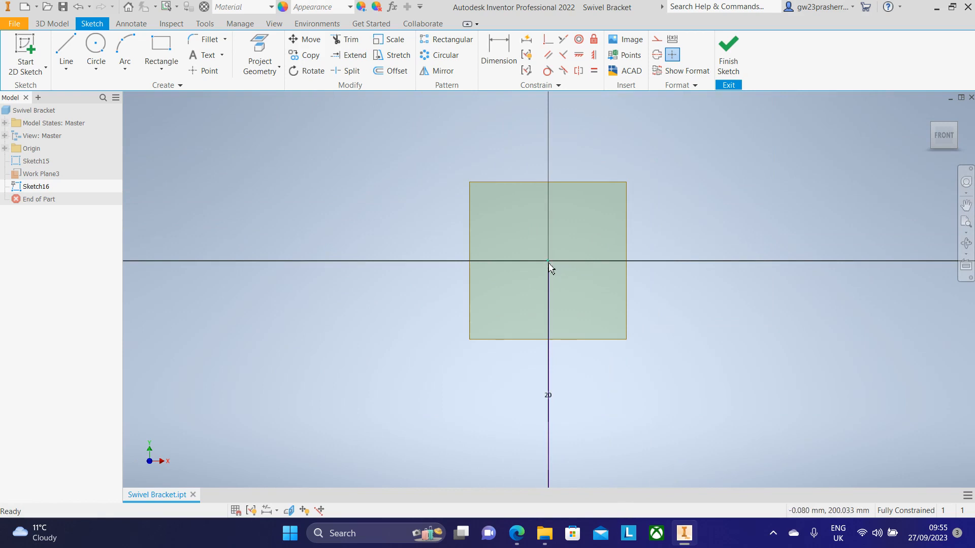
left_click(684, 533)
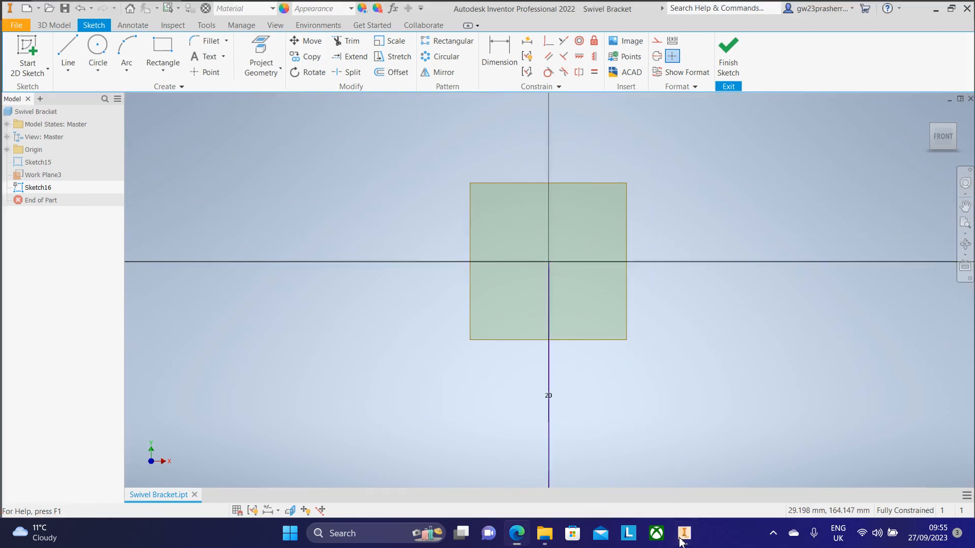
scroll(358, 223, "up", 2)
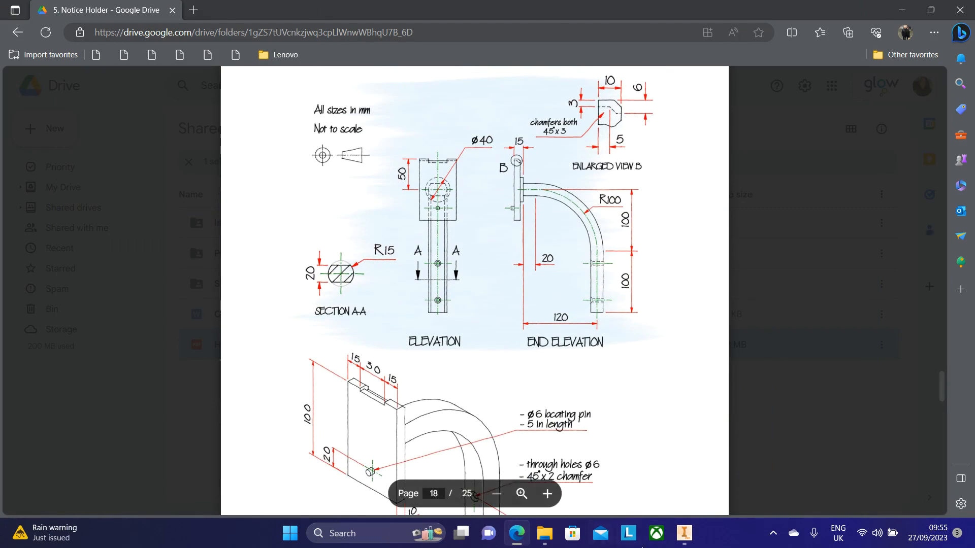
left_click(684, 533)
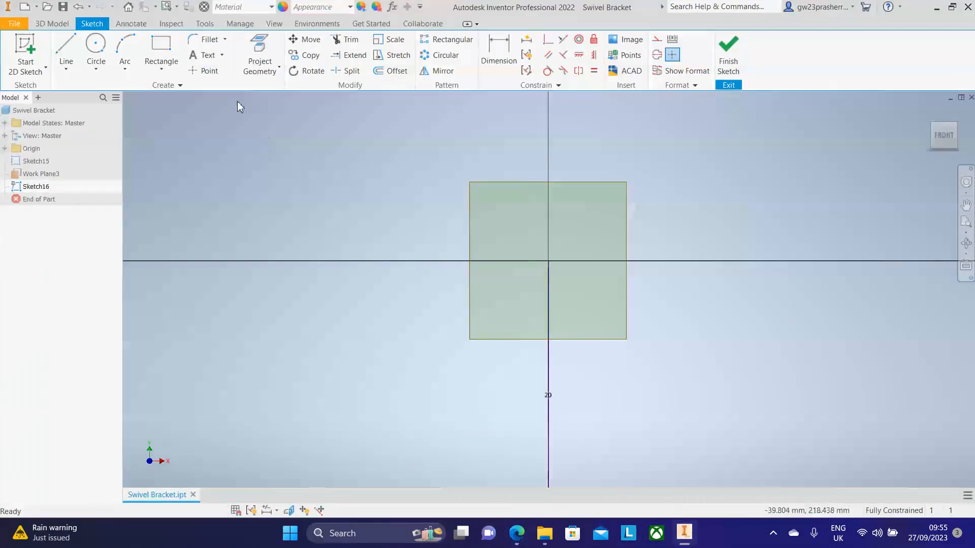
Step: Draw a 30 mm diameter circle centred on the sketch origin
left_click(97, 44)
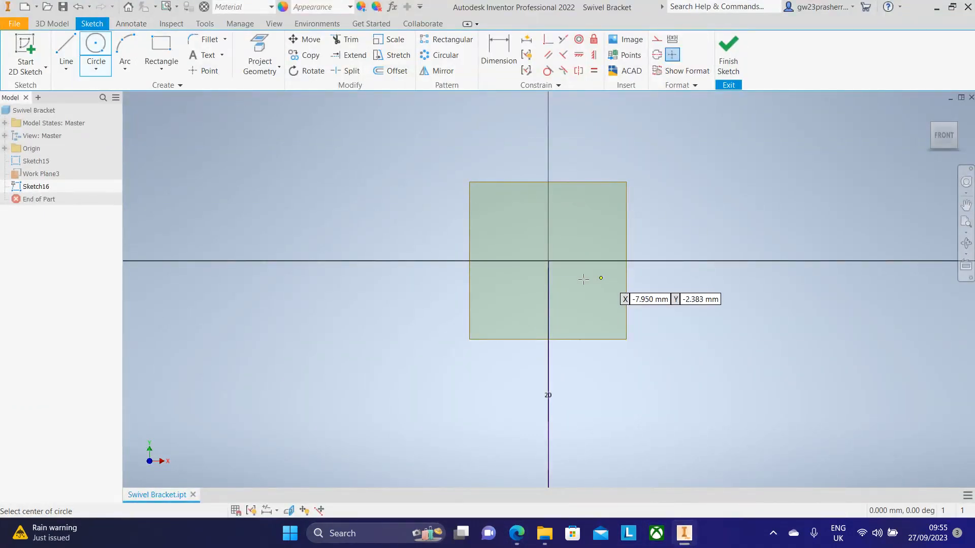
left_click(548, 261)
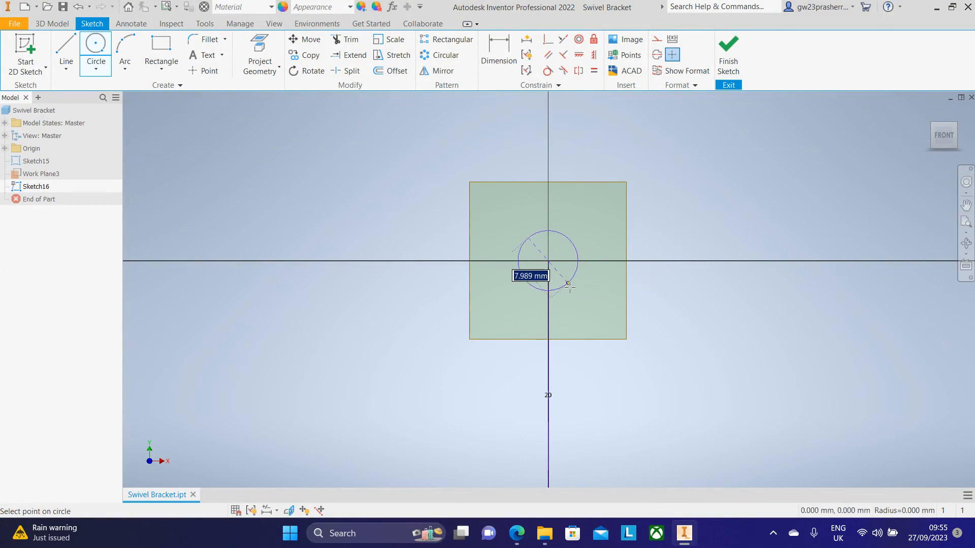
type("3")
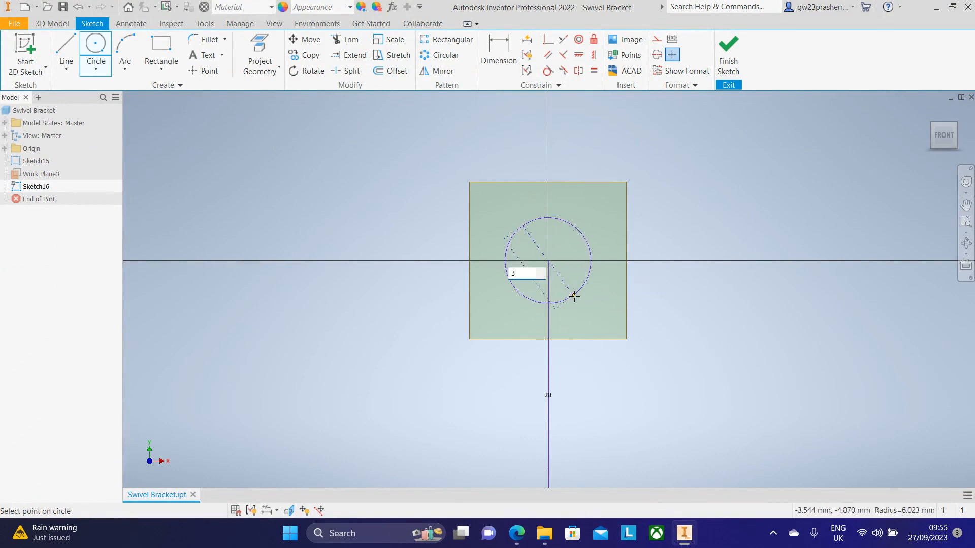
key("Return")
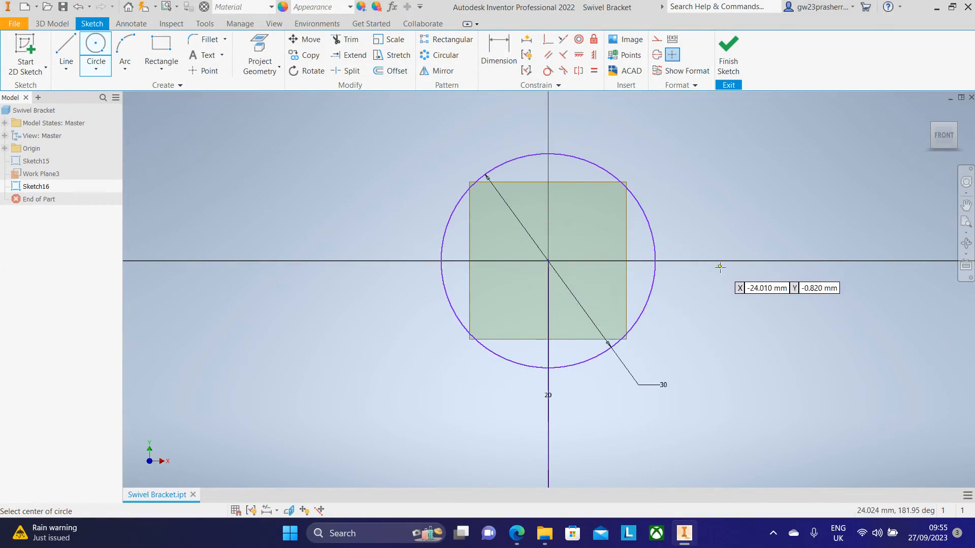
Step: Draw a horizontal line across the circle above its centre
left_click(64, 49)
left_click(405, 203)
left_click(712, 203)
key("Escape")
key("Escape")
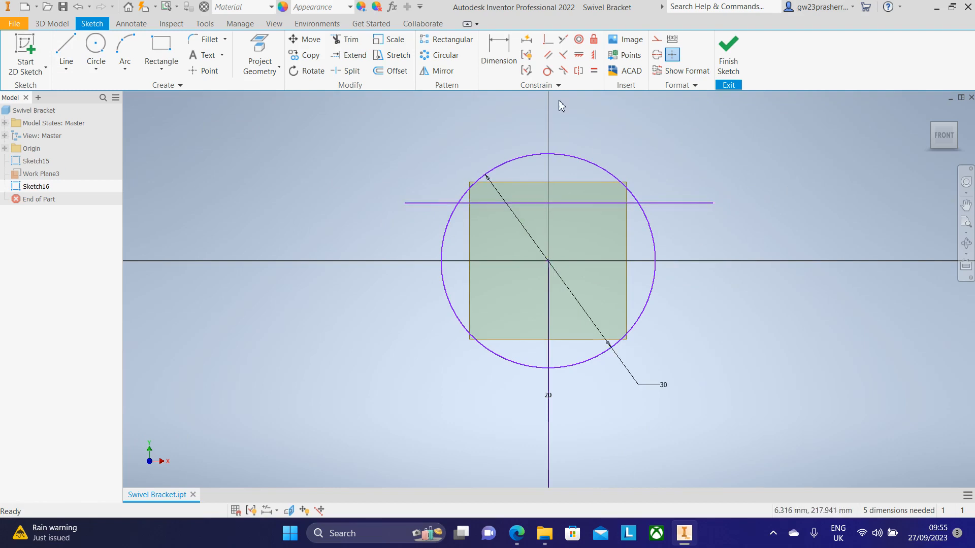
Step: Dimension the horizontal line 10 mm from the circle's centre
left_click(501, 49)
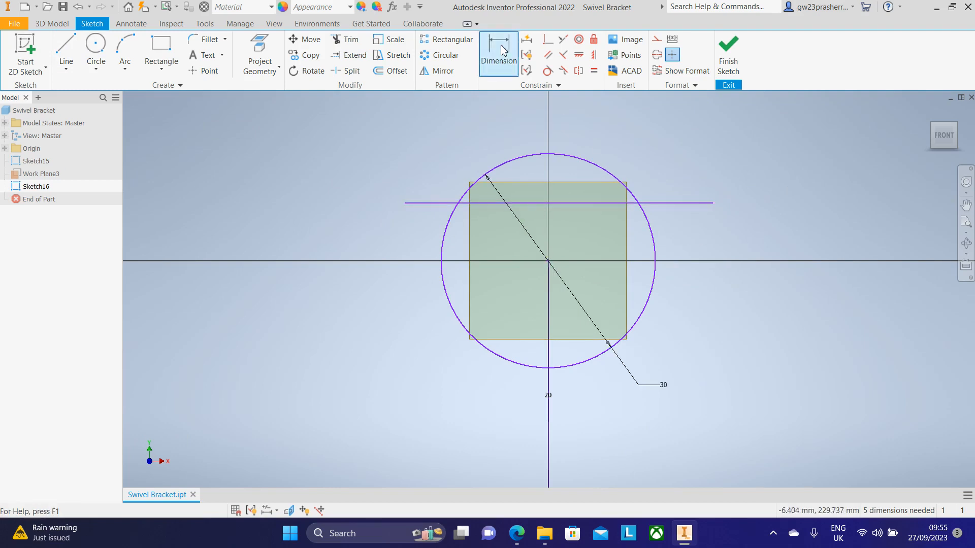
left_click(549, 262)
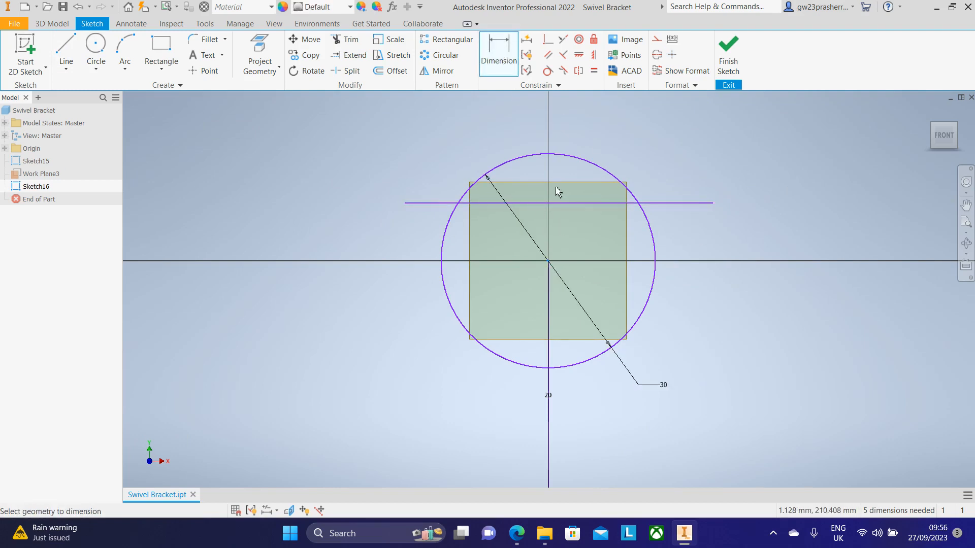
left_click(556, 203)
left_click(786, 220)
type("10")
key("Return")
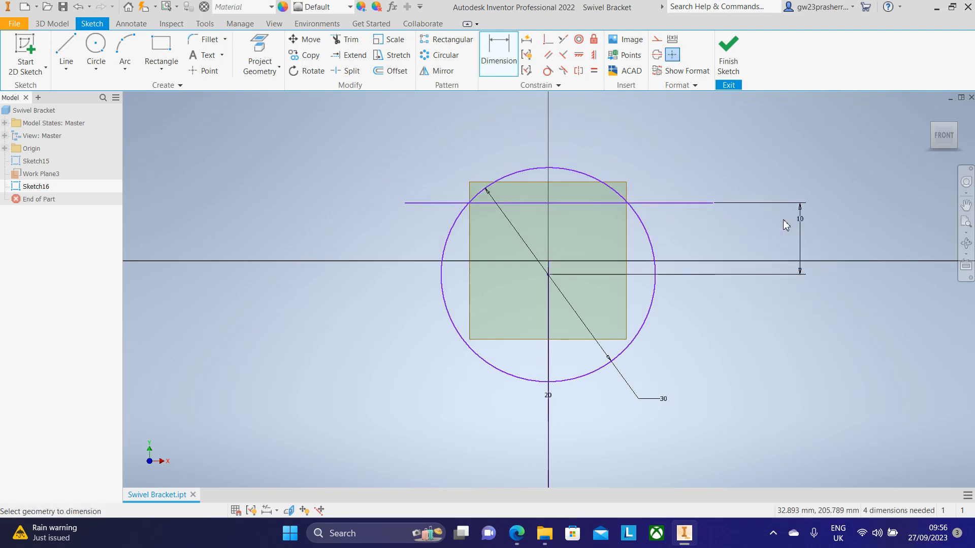
Step: Undo the 10 mm dimension
scroll(554, 266, "down", 5)
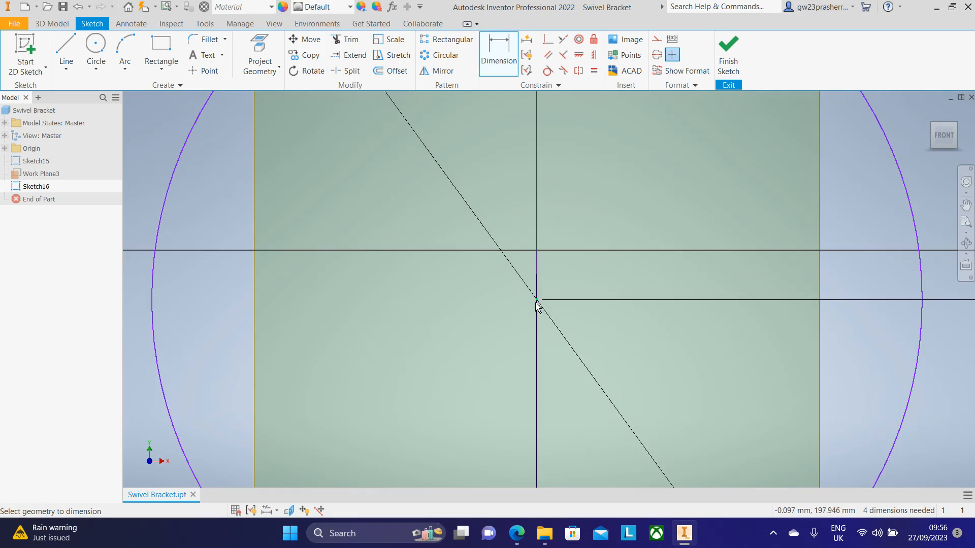
key("Escape")
scroll(562, 265, "up", 5)
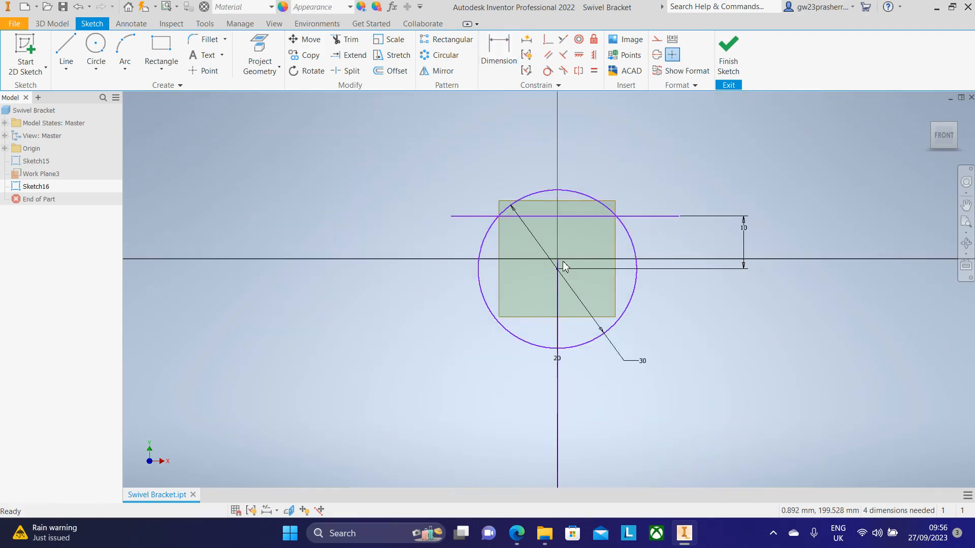
key("ctrl+z")
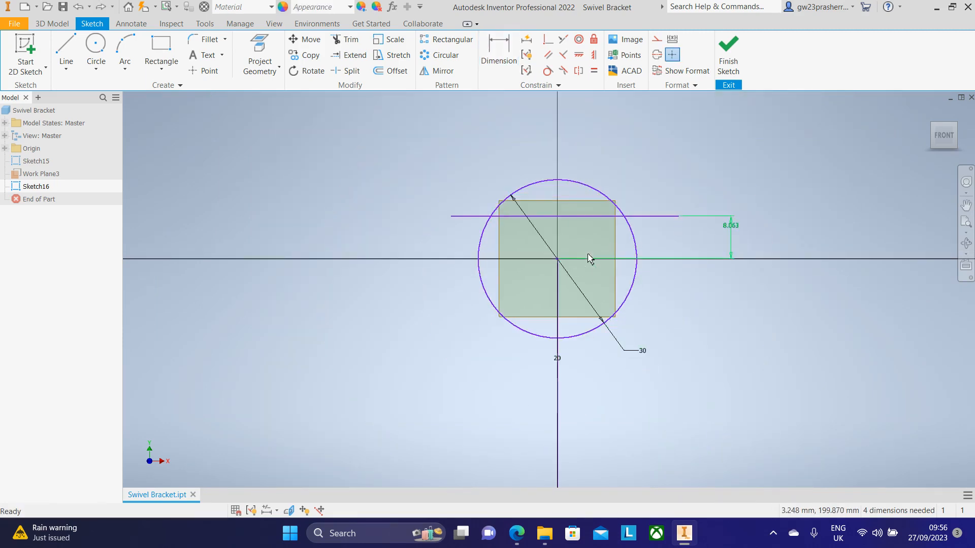
Step: Delete the horizontal line above the centre
scroll(728, 232, "down", 5)
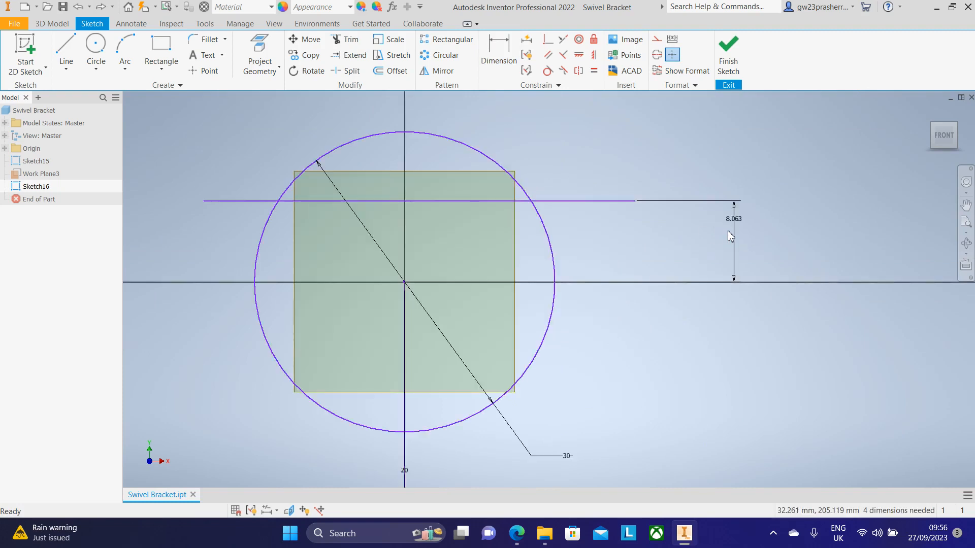
scroll(727, 231, "up", 4)
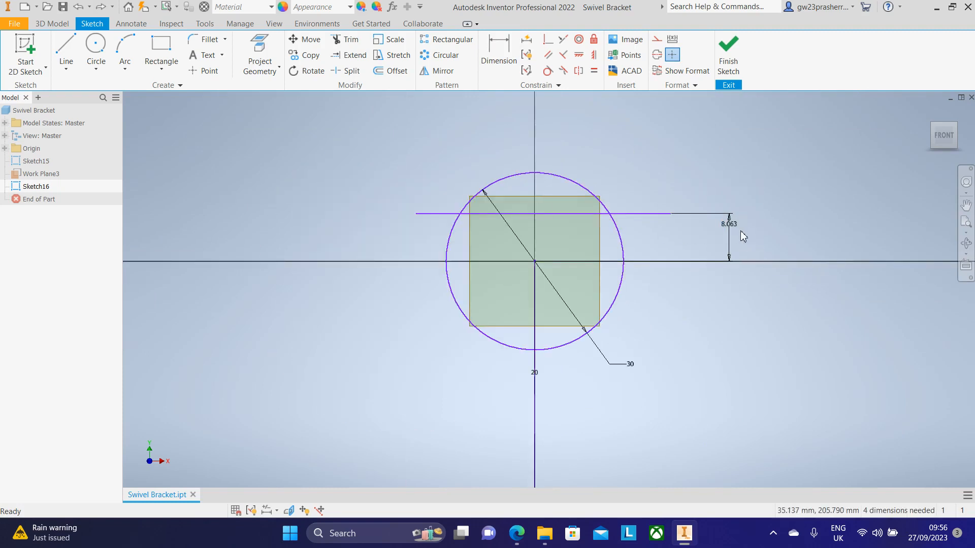
left_click_drag(760, 288, 646, 159)
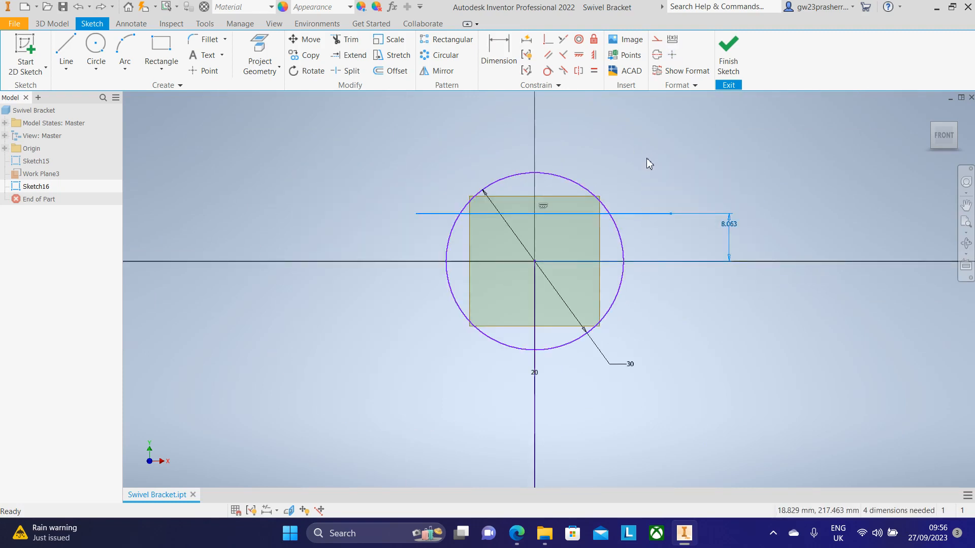
key("Delete")
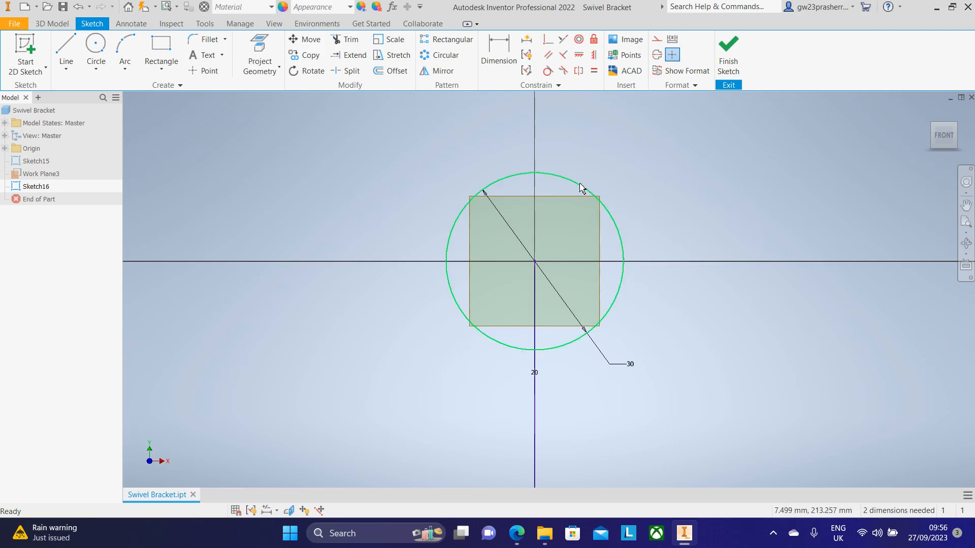
Step: Draw a 10 mm vertical line up from the centre, then a horizontal chord across the circle through its top end
left_click(66, 51)
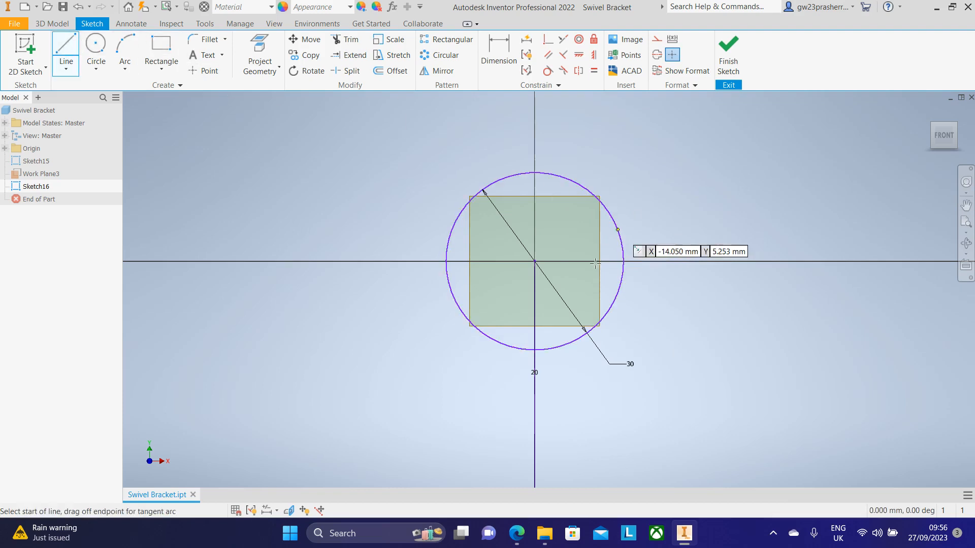
left_click(534, 261)
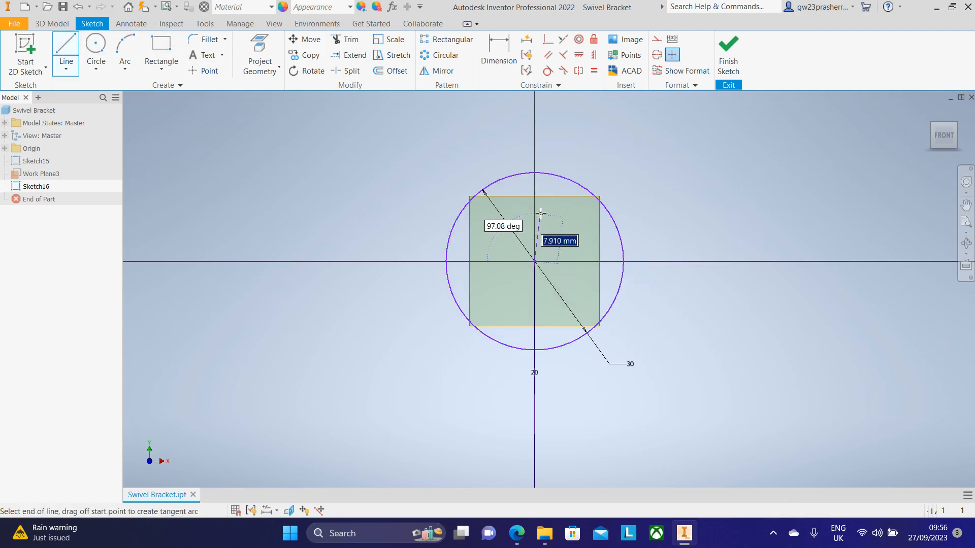
type("10")
key("Return")
double_click(601, 202)
scroll(515, 203, "up", 3)
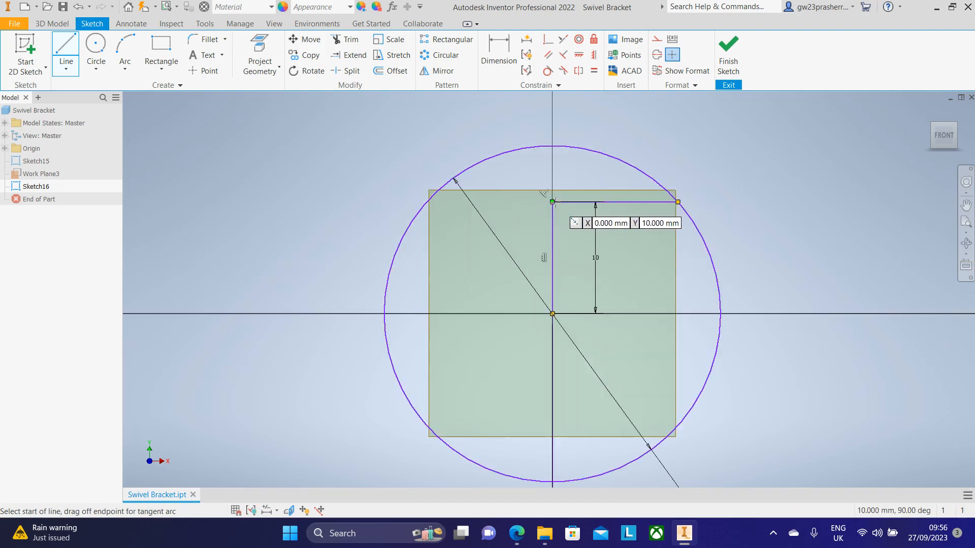
left_click(553, 202)
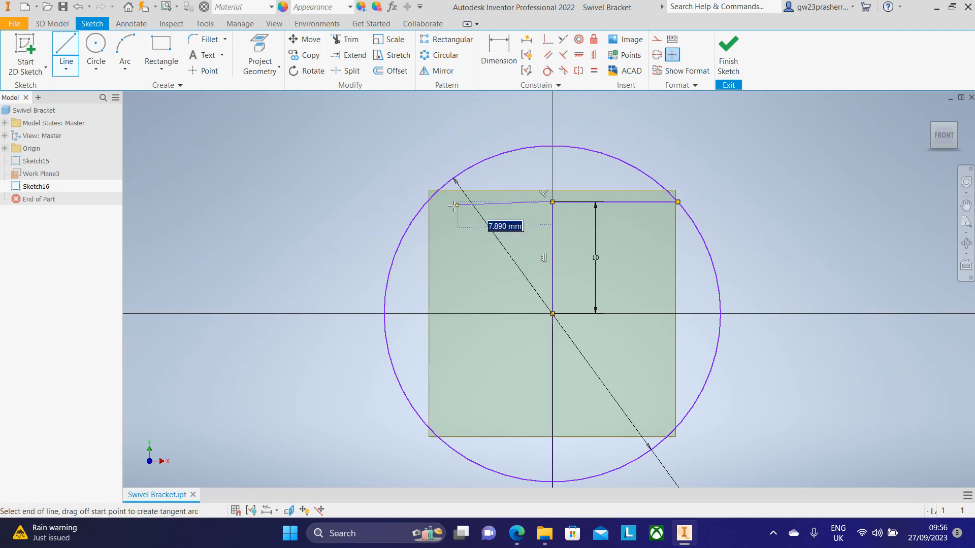
double_click(427, 203)
middle_click_drag(734, 377, 717, 310)
Step: Draw a 10 mm vertical line down from the centre, then a horizontal chord across the circle through its bottom end
left_click(536, 246)
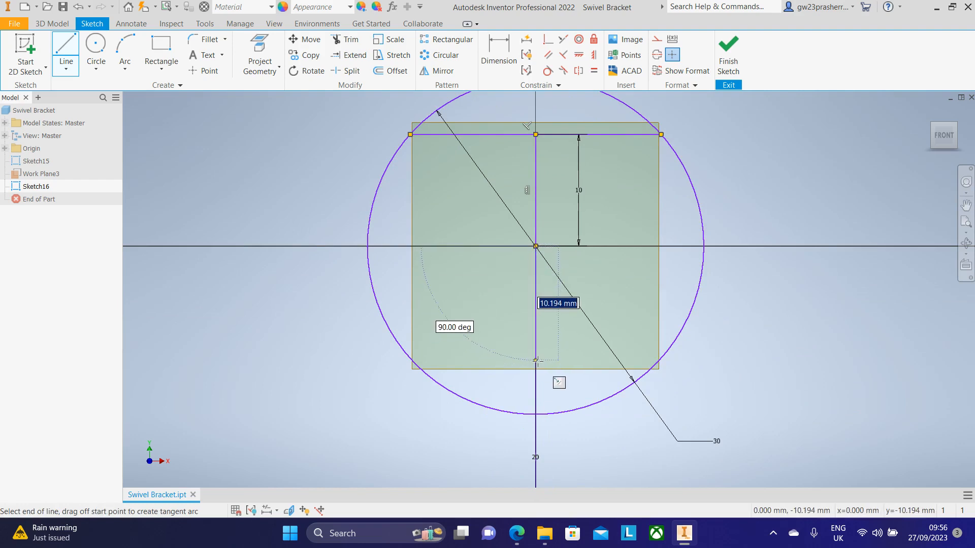
type("10")
key("Return")
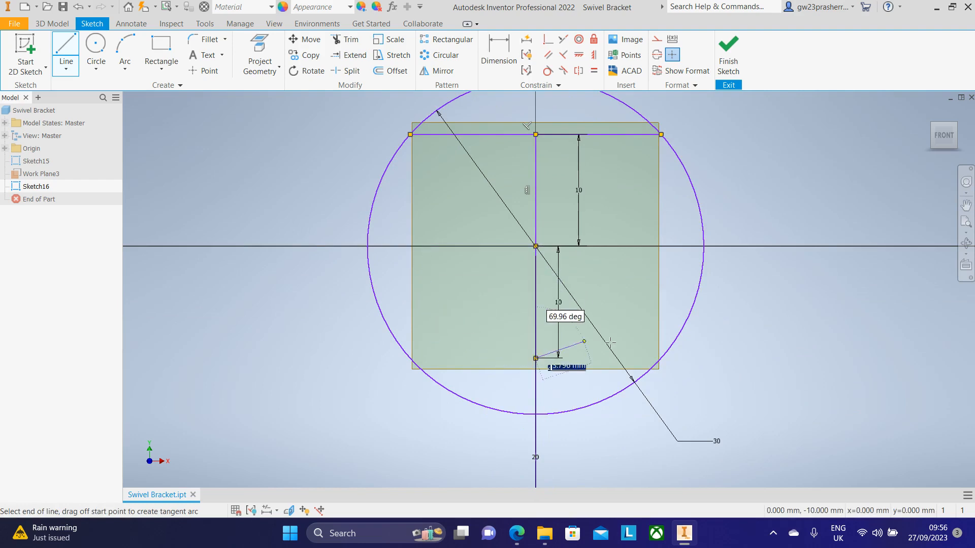
double_click(661, 358)
left_click(535, 359)
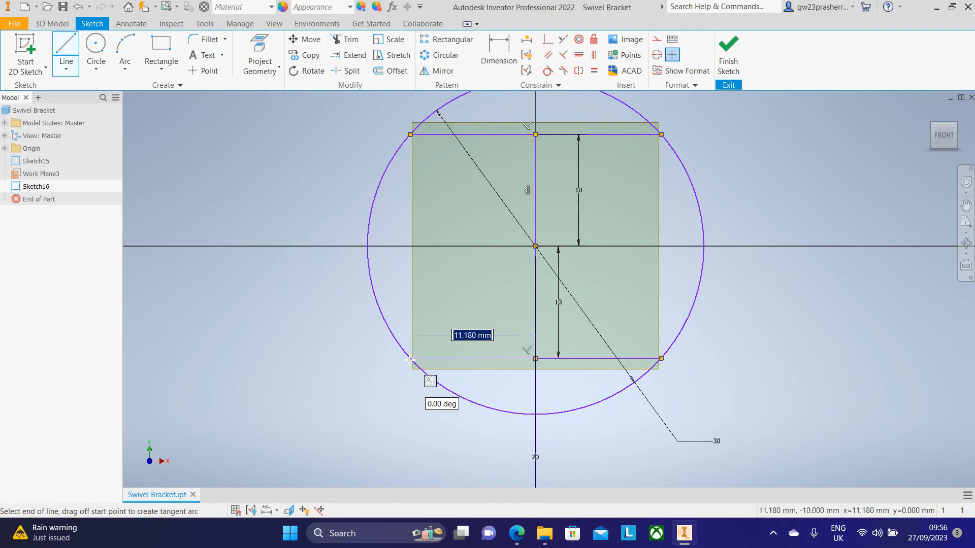
scroll(772, 333, "down", 2)
middle_click_drag(761, 330, 691, 318)
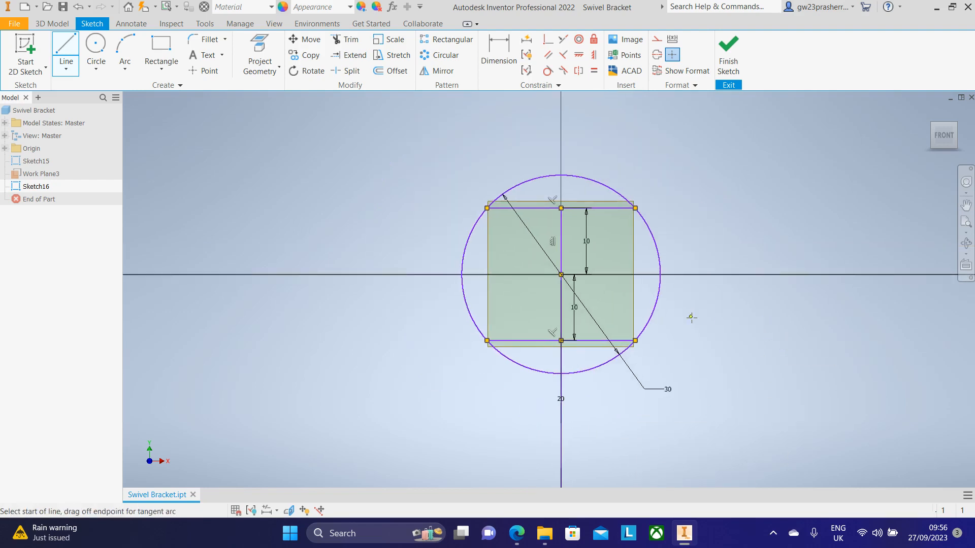
key("Escape")
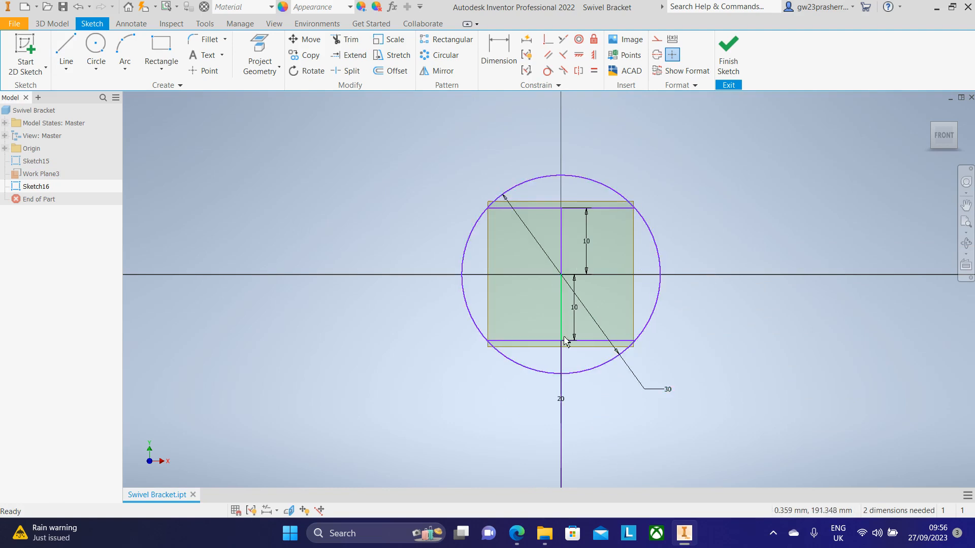
Step: Trim away the circle's arcs above the top chord and below the bottom chord to form the flat-sided profile
left_click(345, 40)
left_click(587, 181)
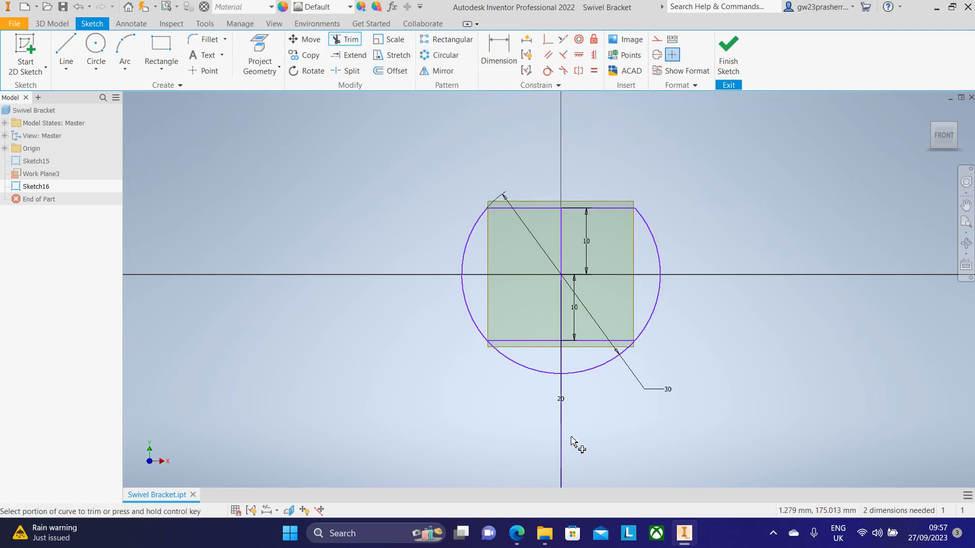
left_click(571, 373)
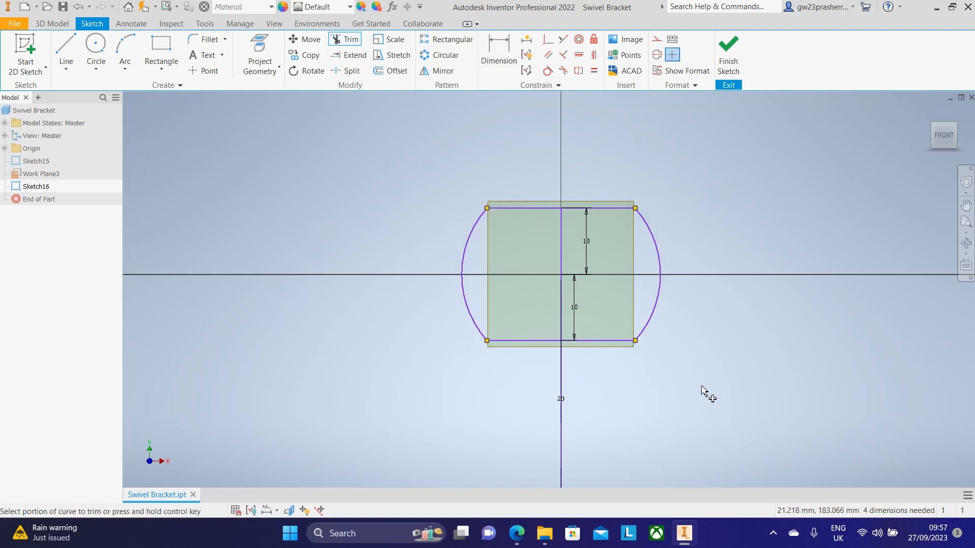
Step: Compare the profile with the reference drawing in the browser and finish the sketch
scroll(703, 392, "up", 3)
middle_click_drag(719, 398, 860, 475)
scroll(832, 429, "down", 2)
middle_click_drag(831, 429, 724, 365)
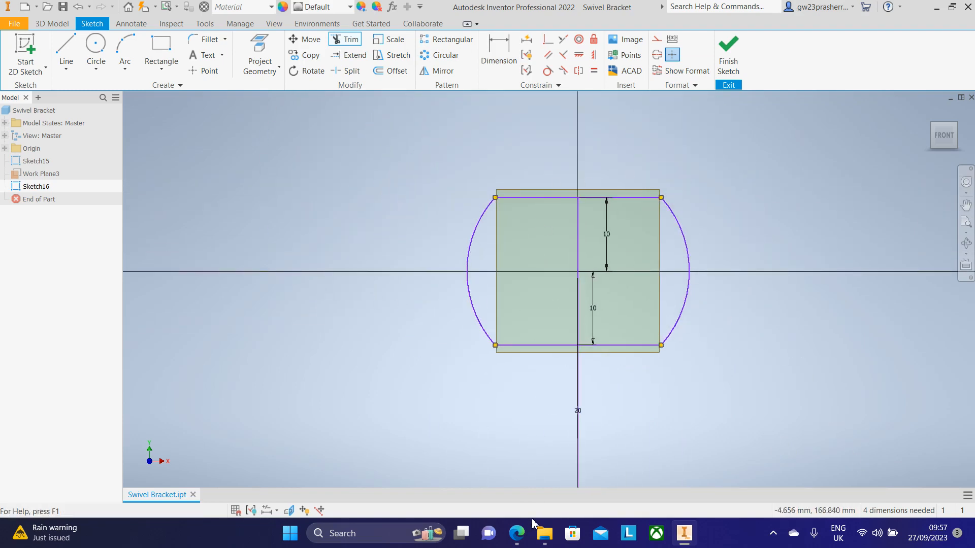
left_click(516, 542)
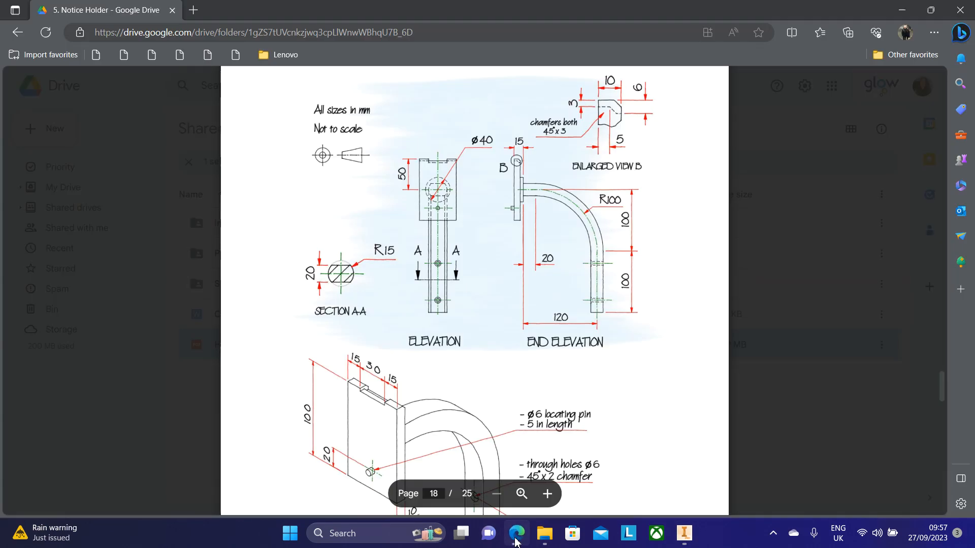
left_click(517, 541)
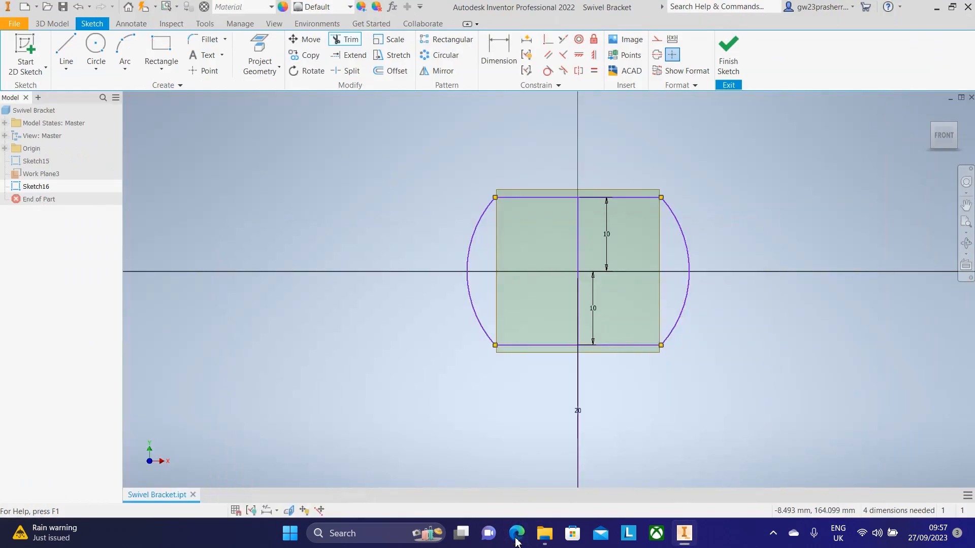
left_click(726, 61)
Step: Start a Sweep and select both regions of the flat-sided circular profile as profiles
key("F2")
scroll(460, 281, "down", 5)
mouse_move(490, 292)
middle_mouse_down()
mouse_move(491, 309)
mouse_move(466, 335)
mouse_move(464, 291)
middle_mouse_up()
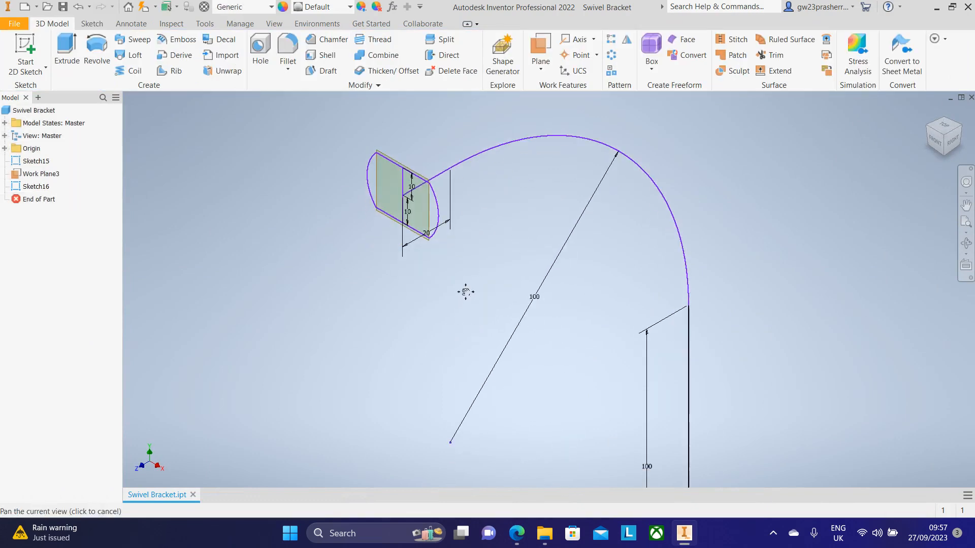
scroll(463, 290, "up", 4)
left_click(145, 41)
scroll(315, 206, "down", 3)
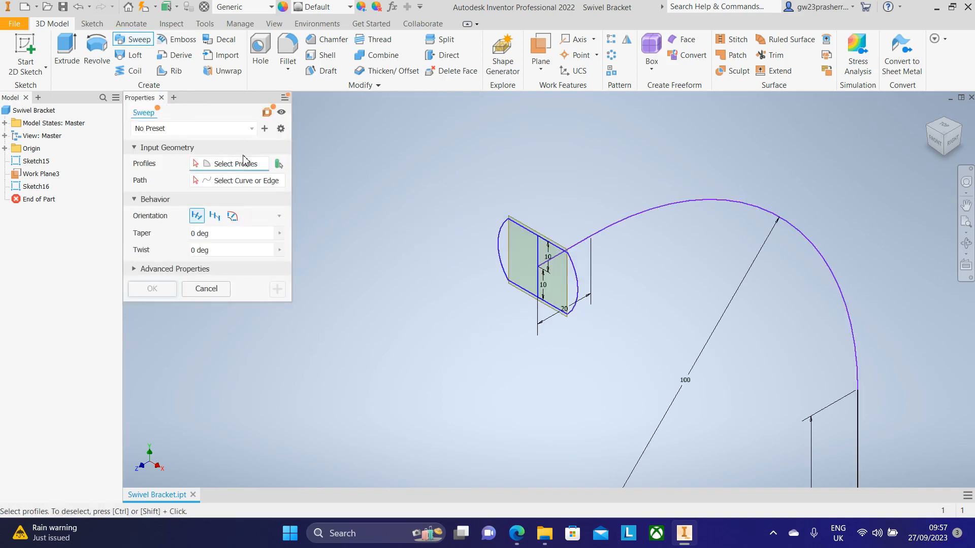
left_click(278, 164)
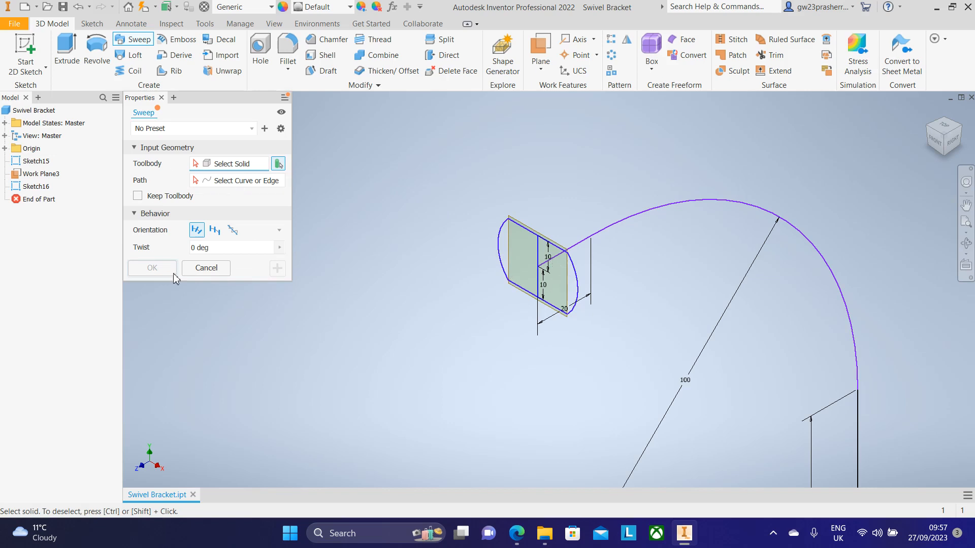
left_click(279, 163)
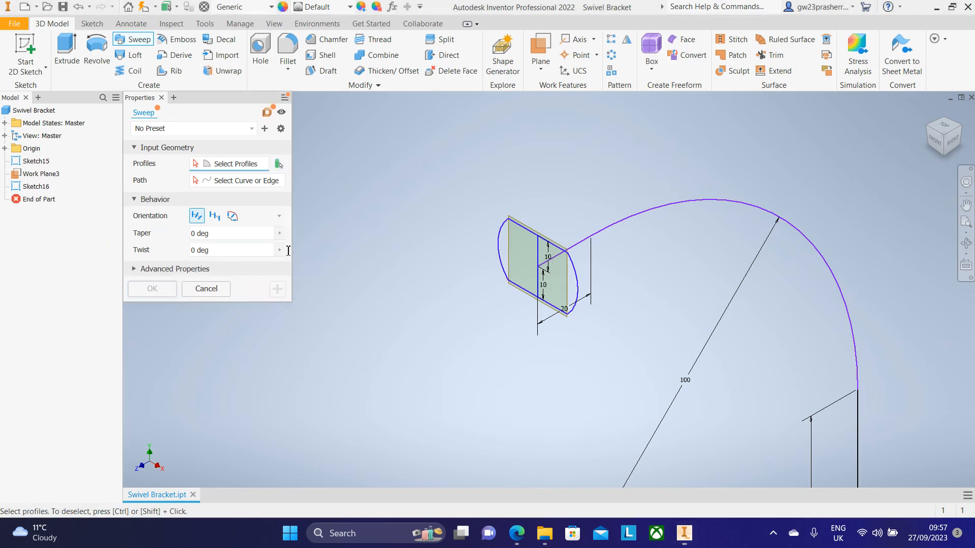
left_click(515, 256)
left_click(569, 282)
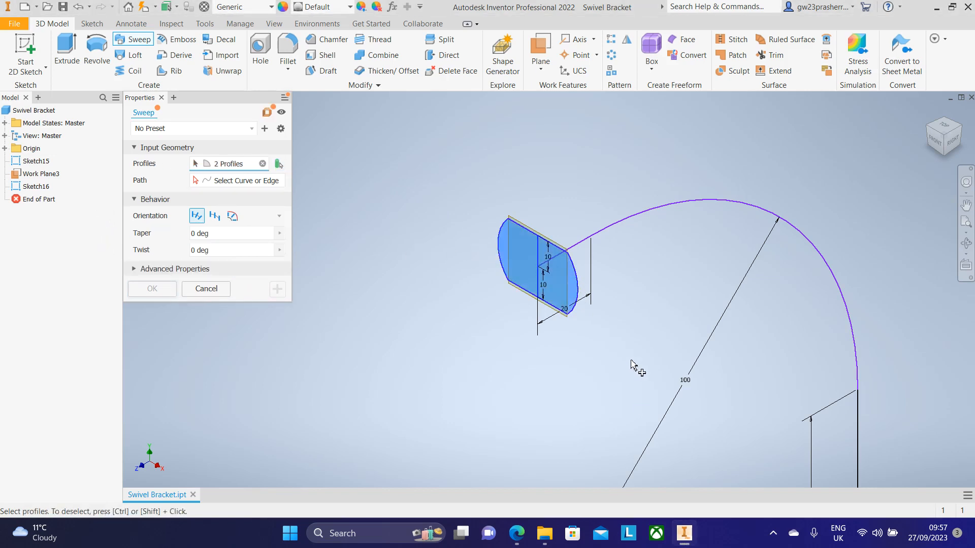
Step: Pick the bent sketch path as the sweep path and complete the sweep
scroll(635, 361, "up", 2)
middle_click_drag(635, 361, 394, 252)
left_click(253, 183)
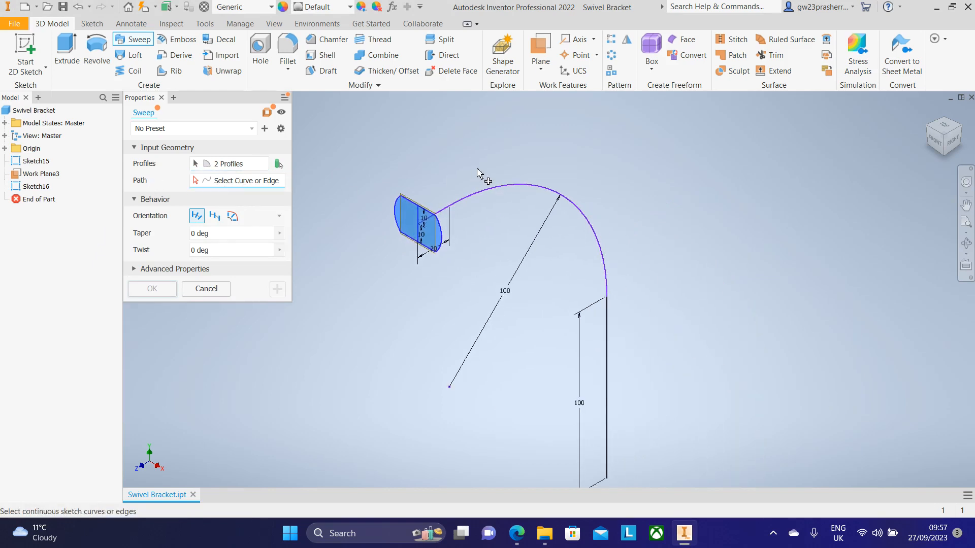
left_click(465, 200)
scroll(451, 348, "up", 3)
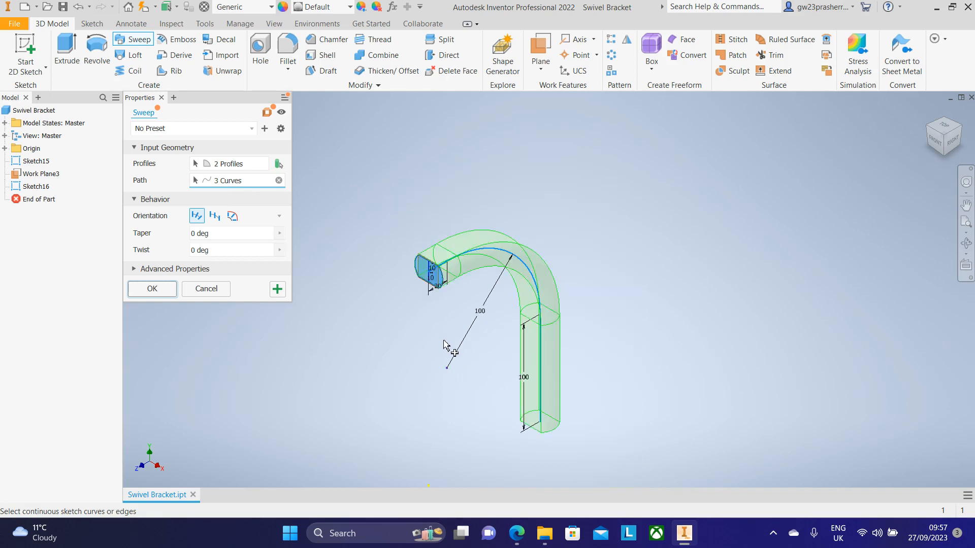
left_click(145, 290)
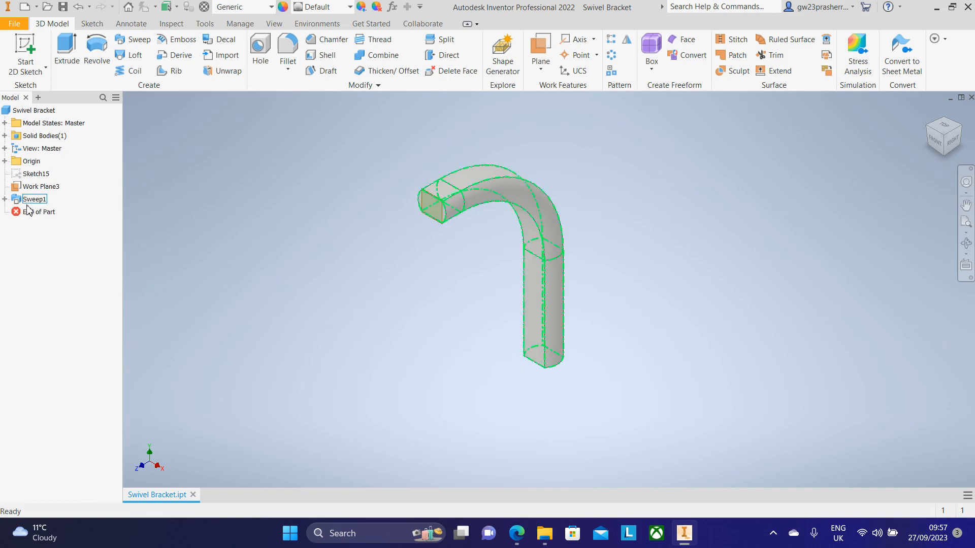
Step: Turn off the visibility of Work Plane3
right_click(40, 187)
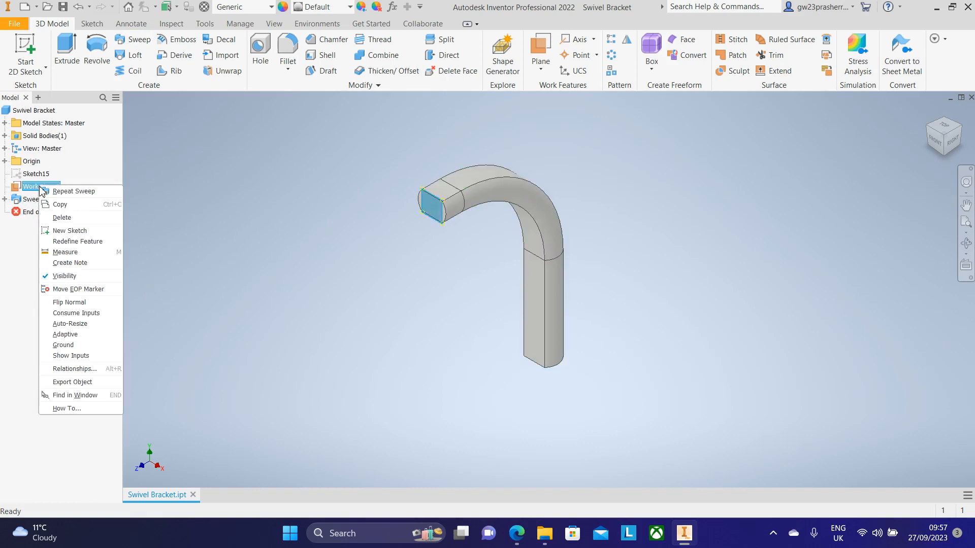
left_click(58, 277)
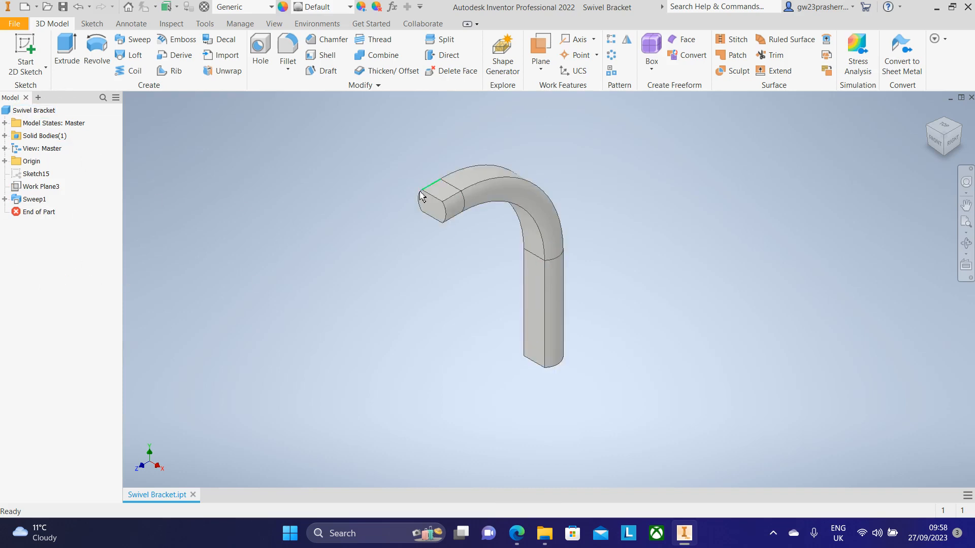
scroll(421, 187, "down", 3)
scroll(420, 186, "up", 2)
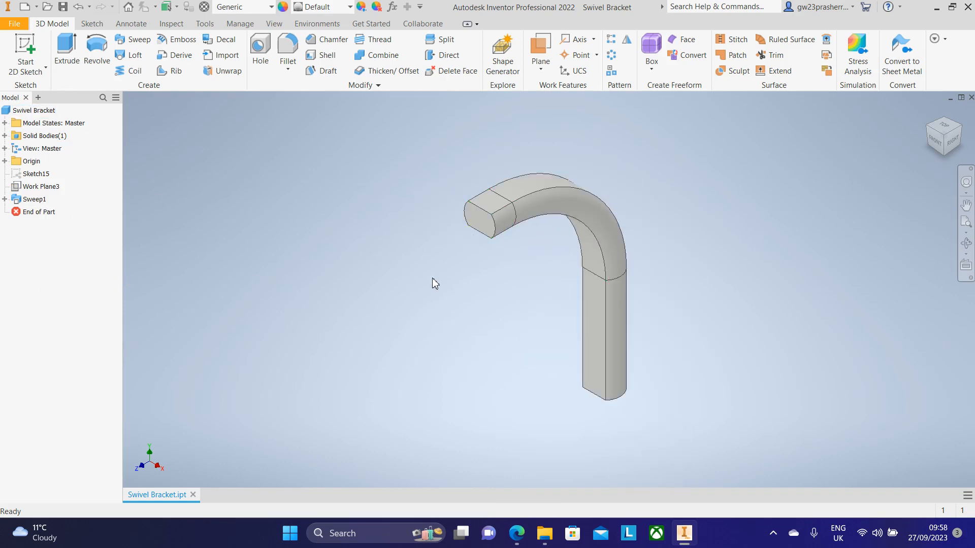
scroll(487, 310, "up", 1)
scroll(483, 308, "down", 2)
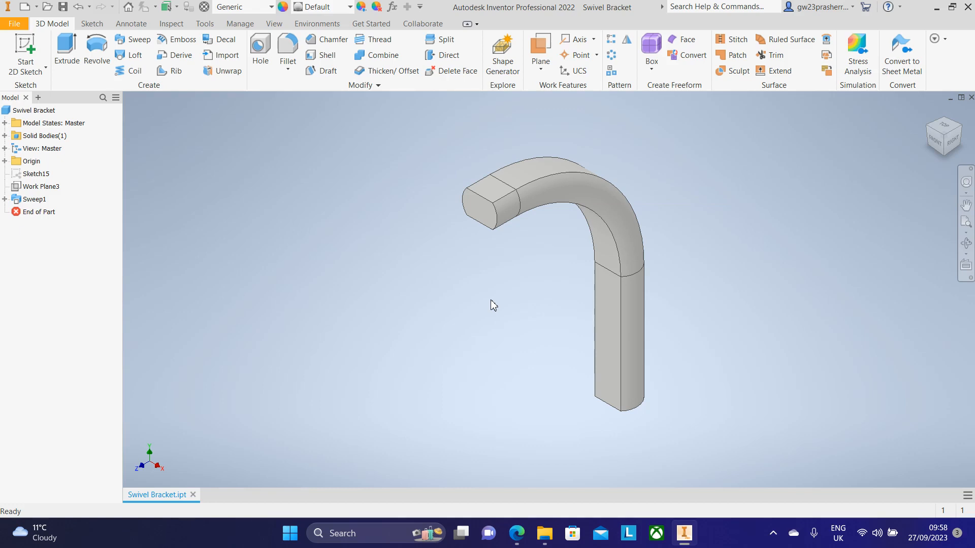
Step: Check the reference drawing, then start a new 2D sketch on the swept bar's flat-sided end face
left_click(517, 533)
scroll(437, 250, "up", 3)
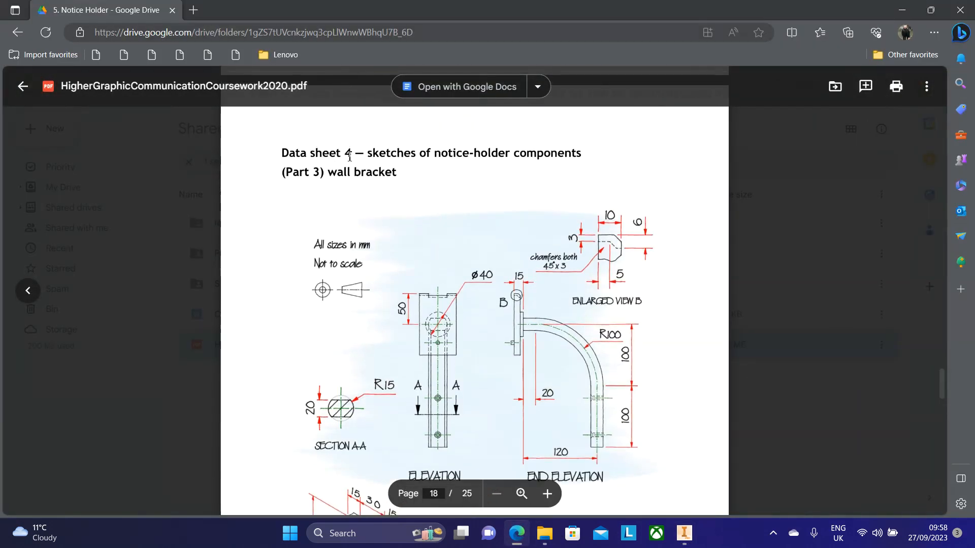
scroll(531, 318, "down", 2)
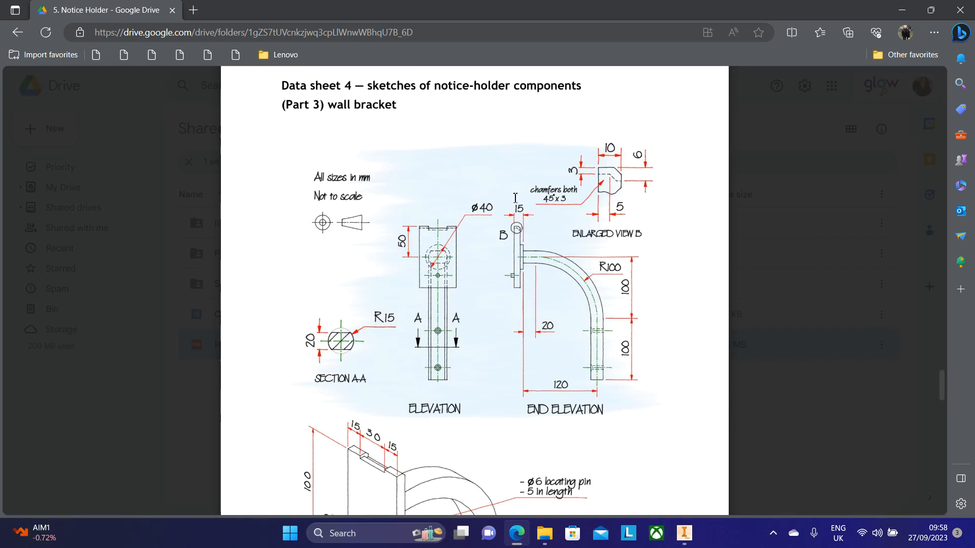
scroll(472, 263, "down", 3)
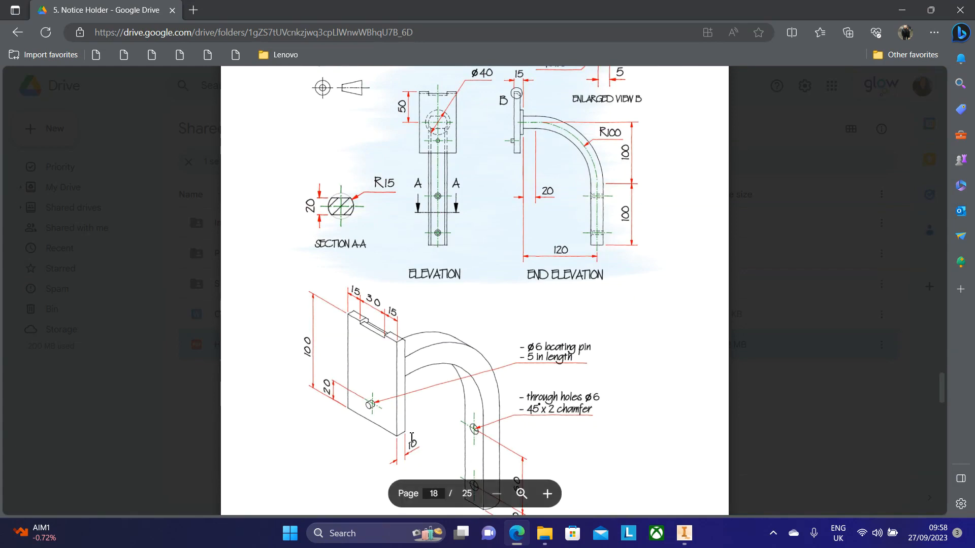
scroll(517, 224, "up", 2)
left_click(684, 530)
left_click(25, 53)
left_click(479, 207)
middle_click_drag(558, 230, 526, 496)
scroll(509, 188, "down", 5)
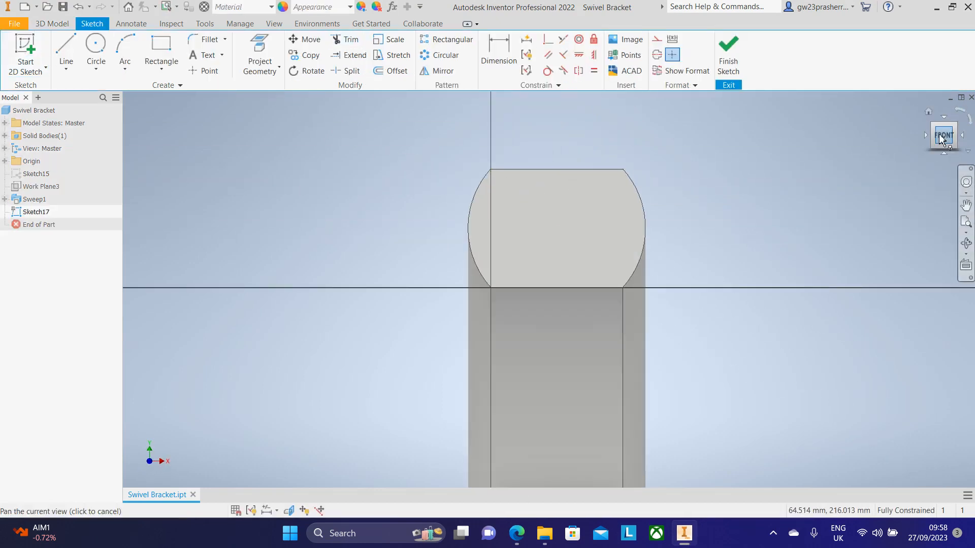
Step: Project the end face's curved edge and draw a 40 mm diameter circle centred on its centre point
left_click(263, 45)
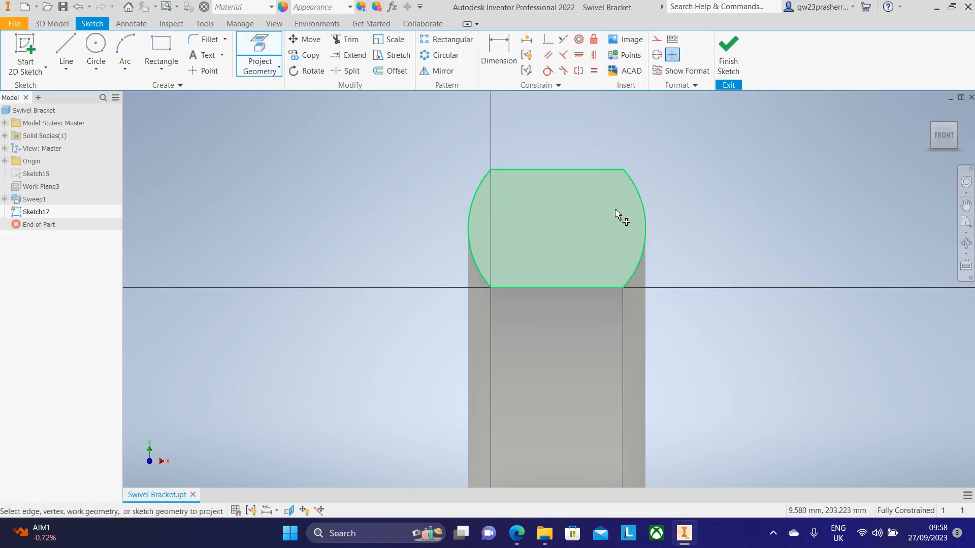
left_click(644, 213)
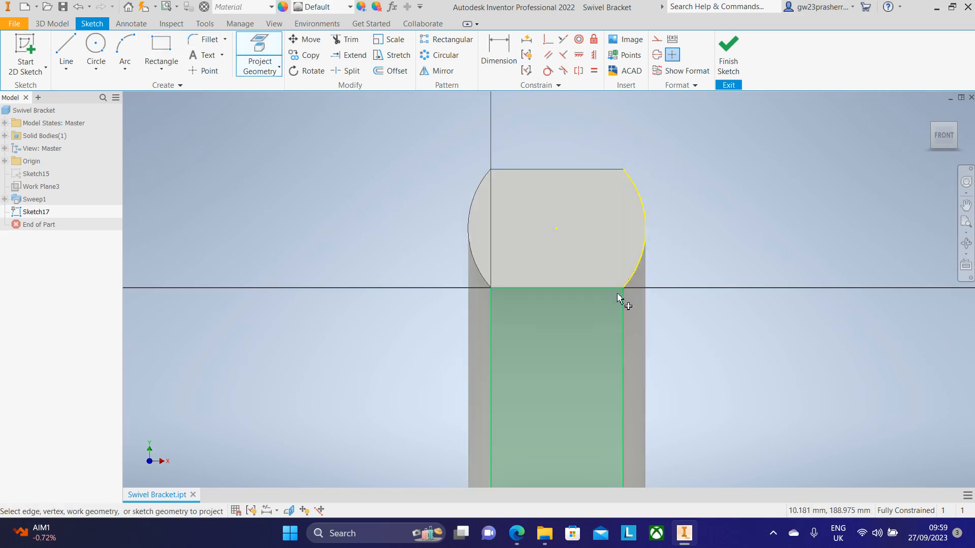
left_click(95, 47)
left_click(518, 533)
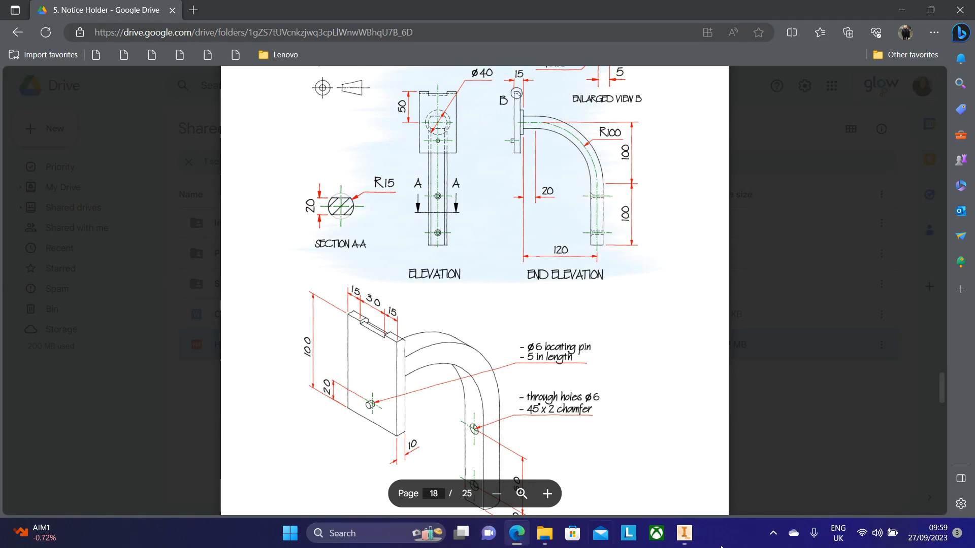
scroll(437, 142, "up", 1)
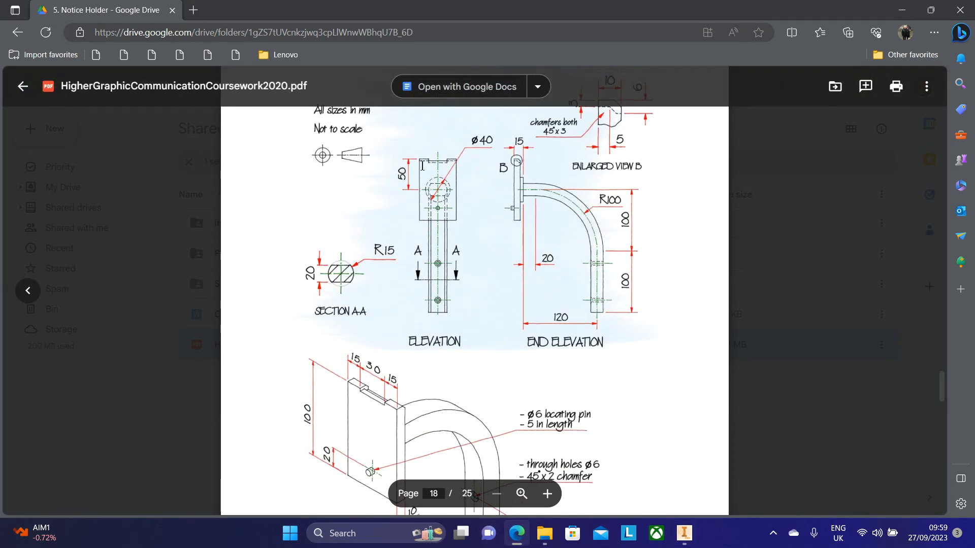
left_click(684, 533)
left_click(556, 228)
type("4")
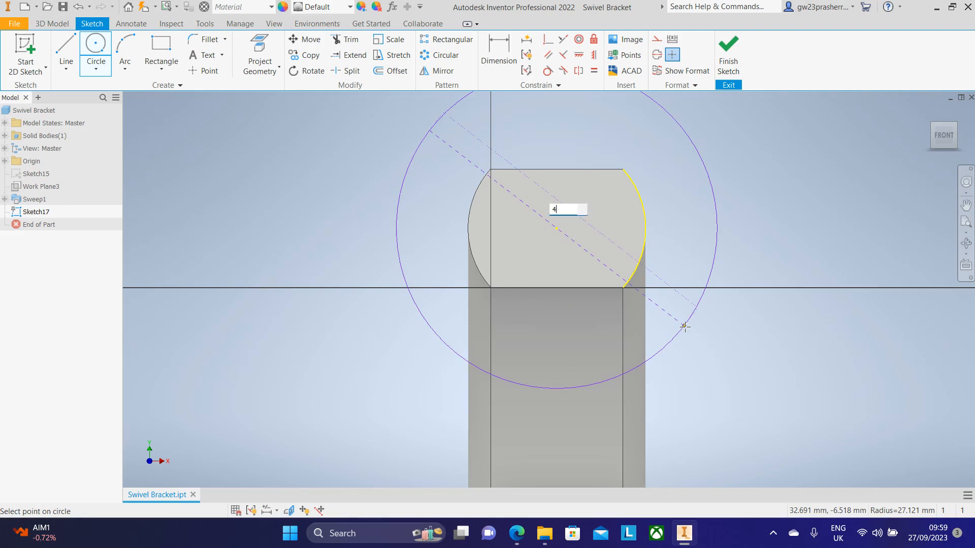
type("0")
key("Return")
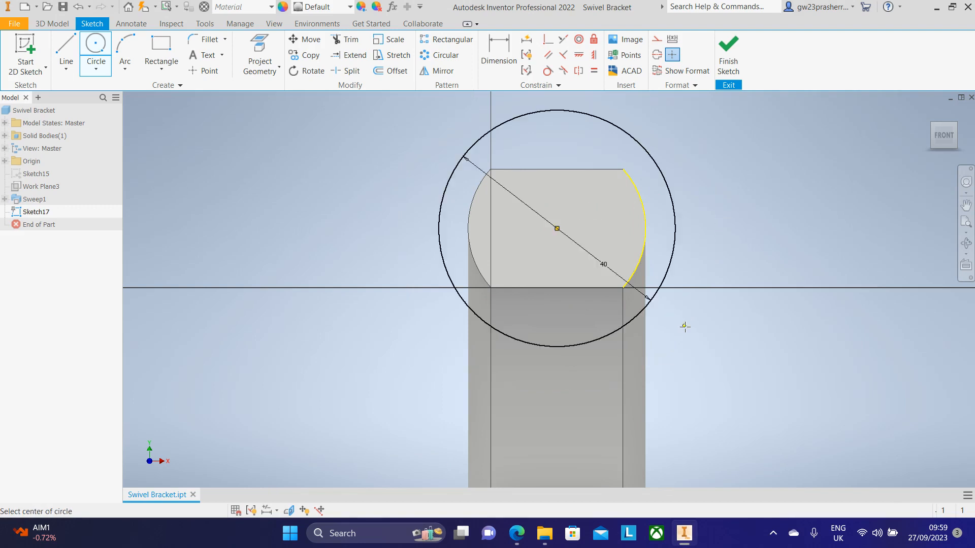
Step: Finish the sketch and extrude the 40 mm circle 5 mm from the end face
left_click(956, 126)
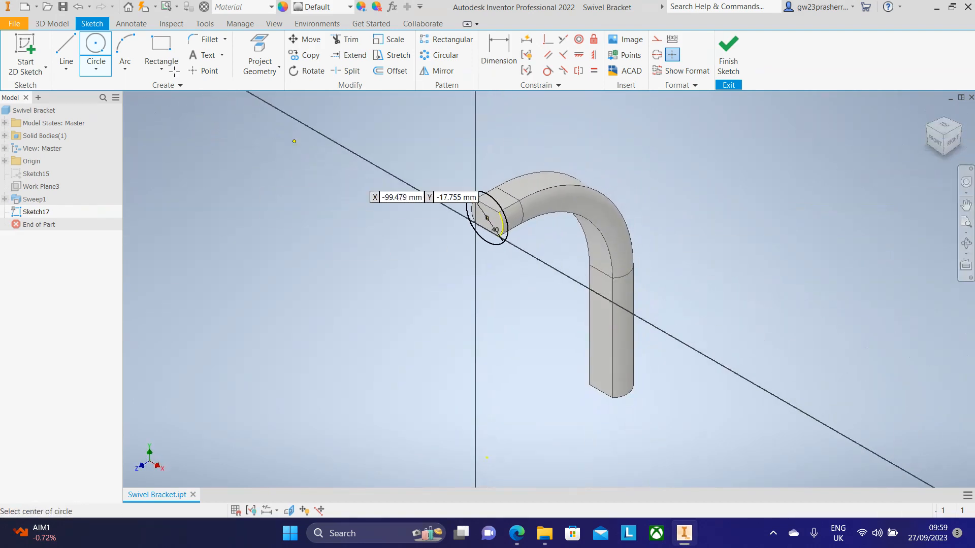
left_click(729, 54)
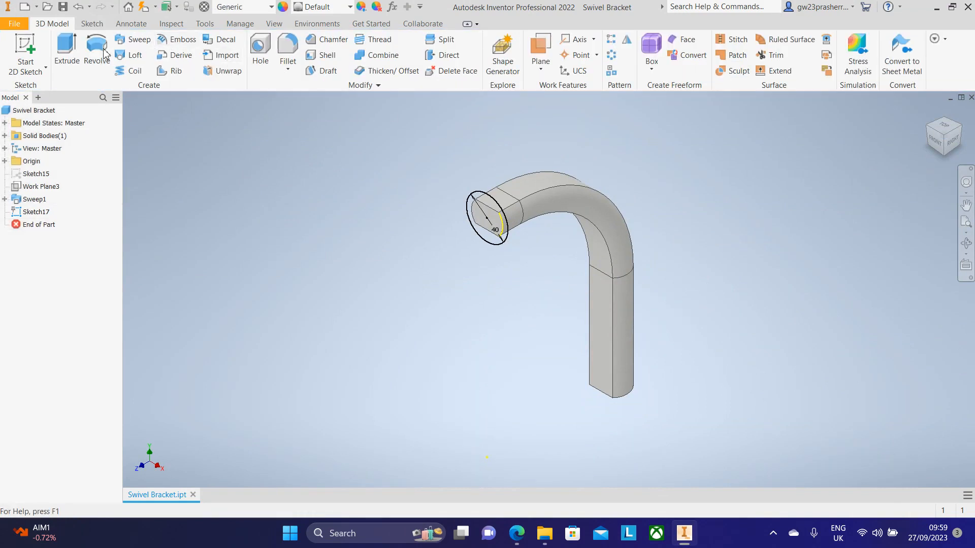
left_click(63, 53)
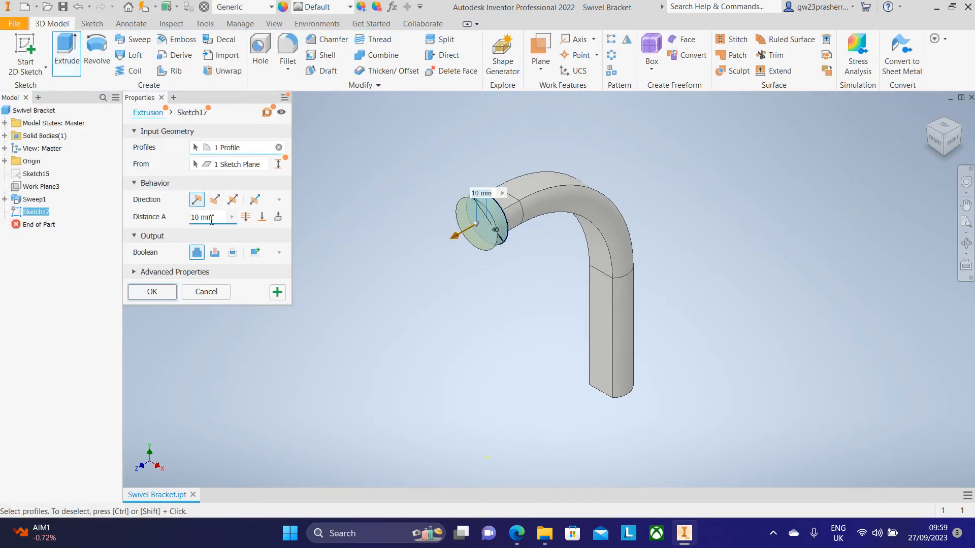
type("5")
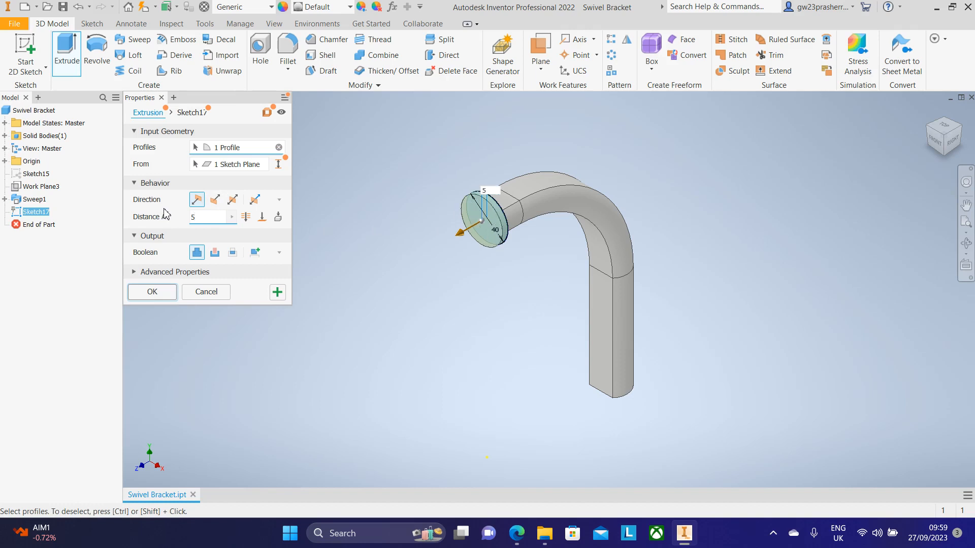
key("Return")
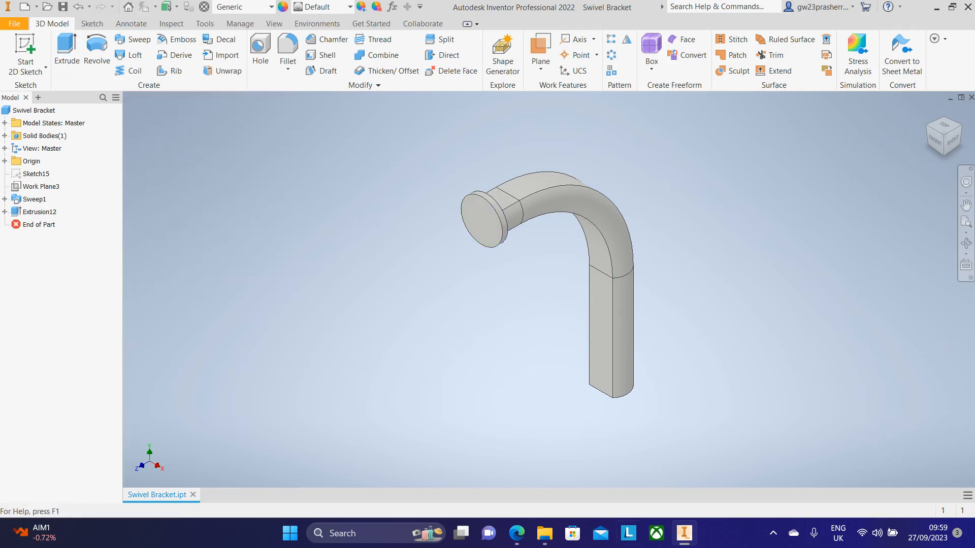
Step: Examine the wall bracket drawing in the browser for the remaining features
left_click(685, 533)
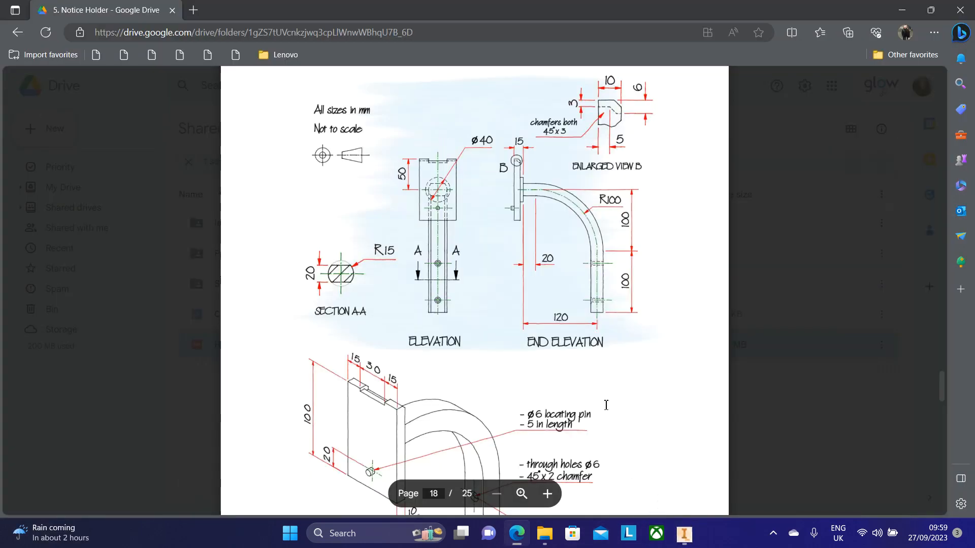
scroll(364, 389, "down", 1)
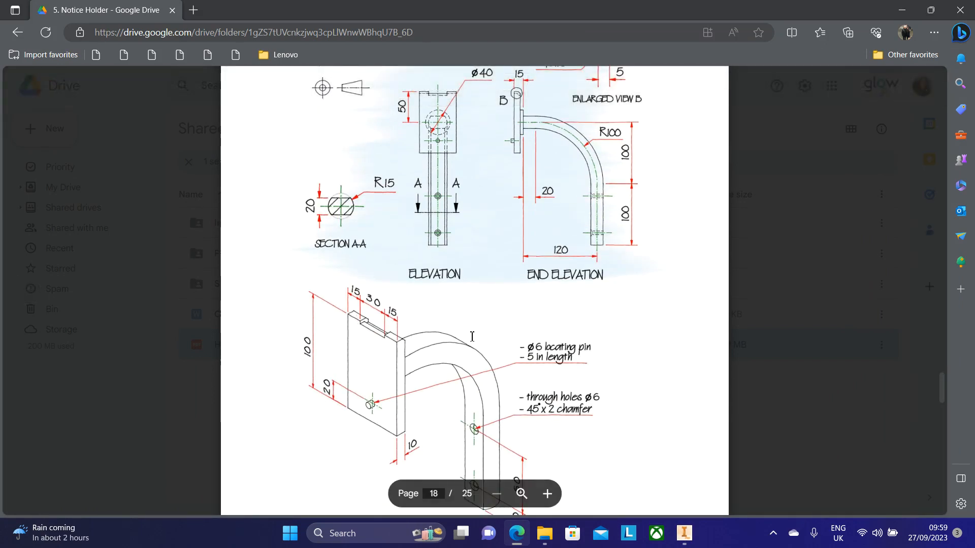
scroll(467, 312, "up", 2)
scroll(470, 314, "down", 2)
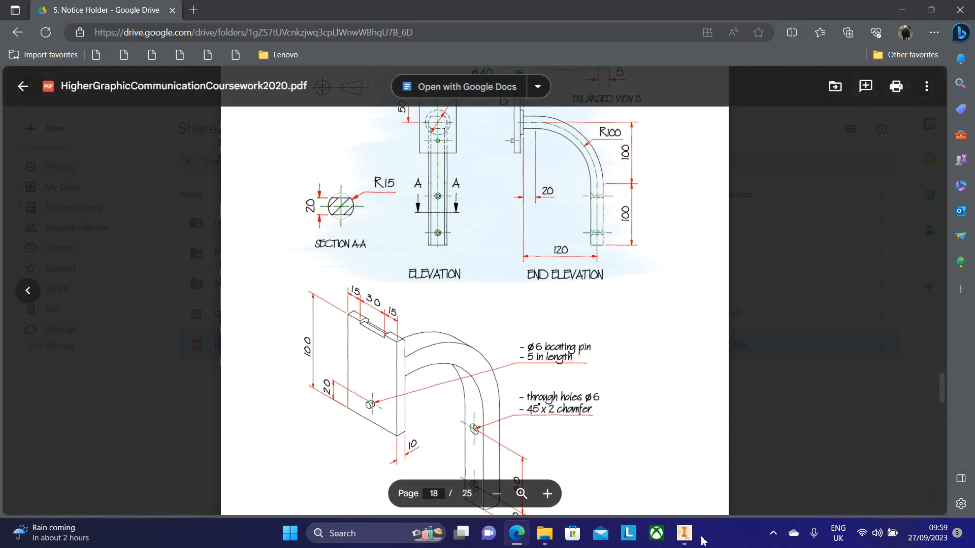
Step: Start a new 2D sketch on the outer face of the 40 mm end disc
left_click(684, 533)
left_click(25, 61)
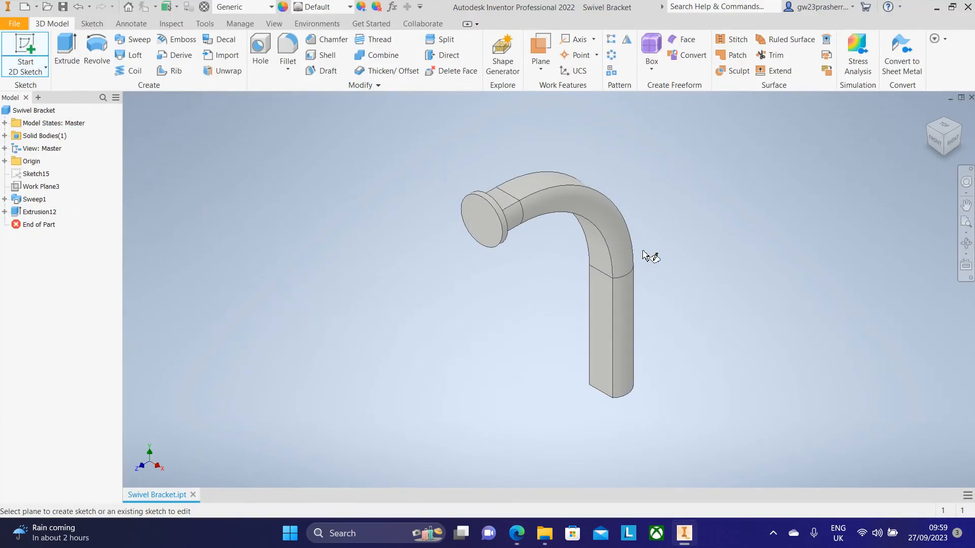
left_click(666, 322)
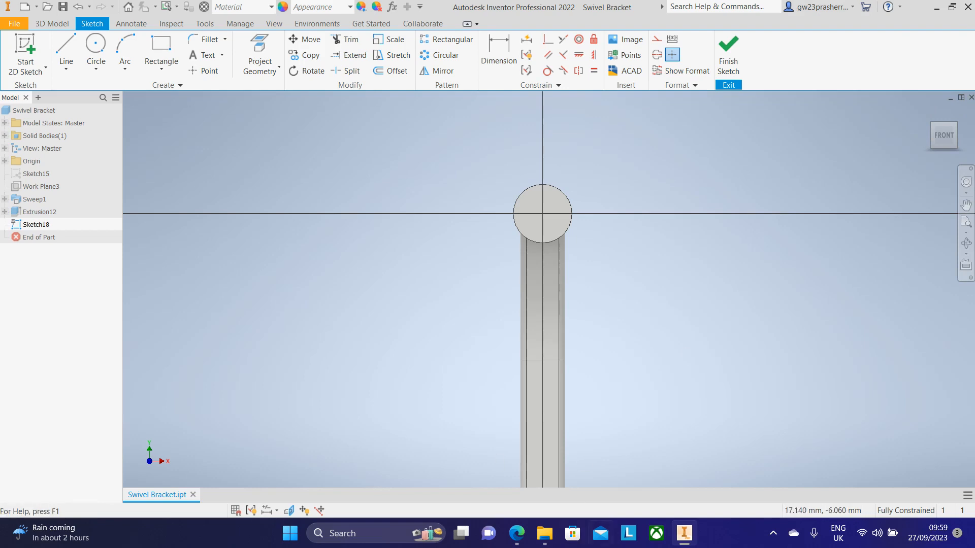
Step: Project the disc's circular edge and draw a centre-point rectangle 60 mm wide and 100 mm tall on its centre
left_click(517, 533)
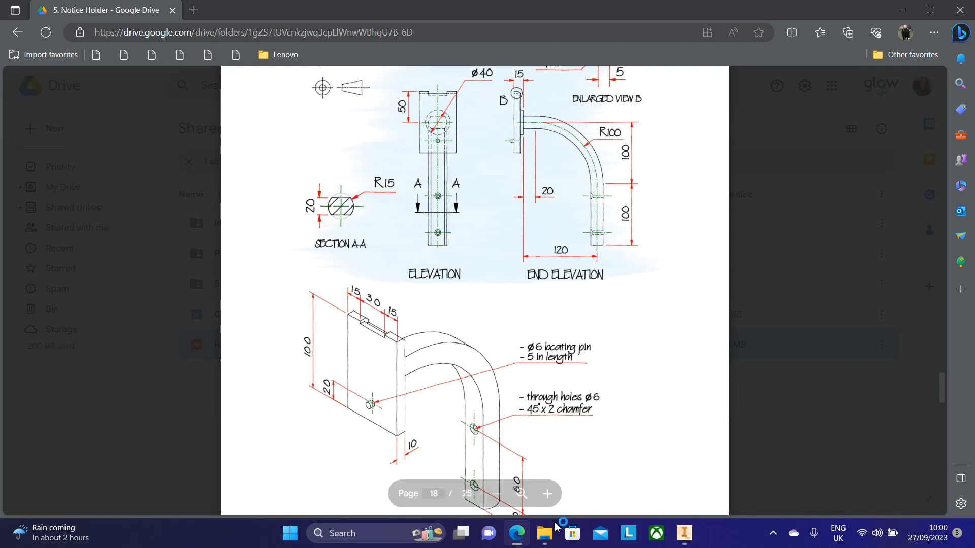
left_click(684, 534)
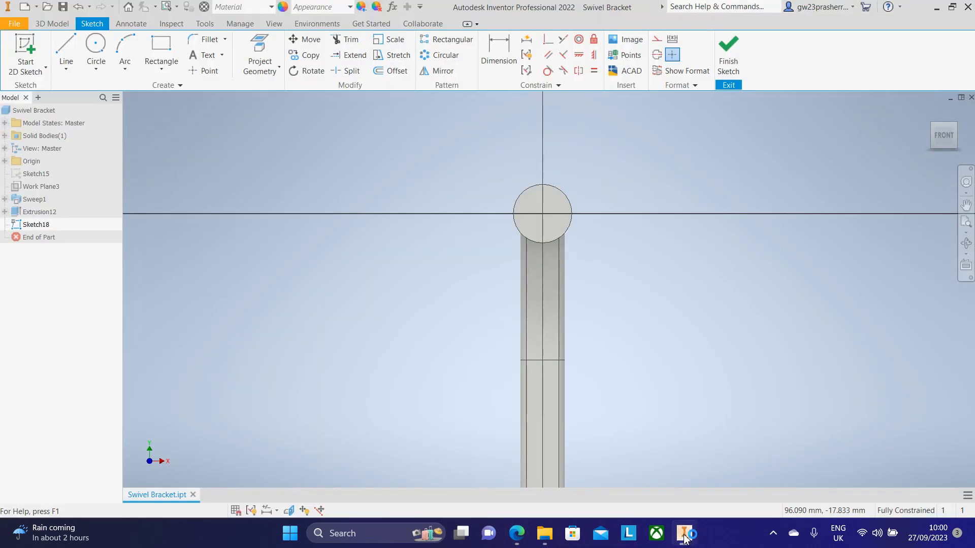
left_click(684, 536)
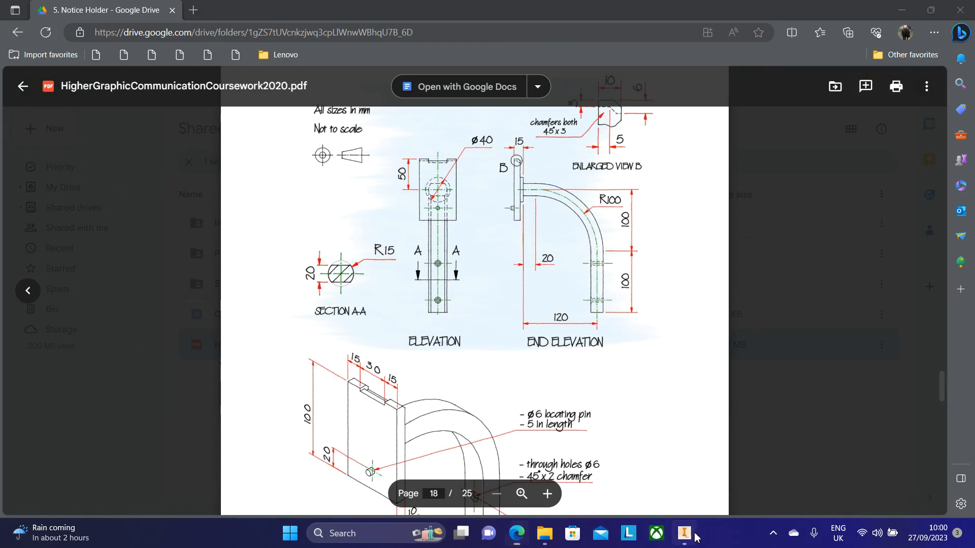
left_click(684, 534)
left_click(260, 56)
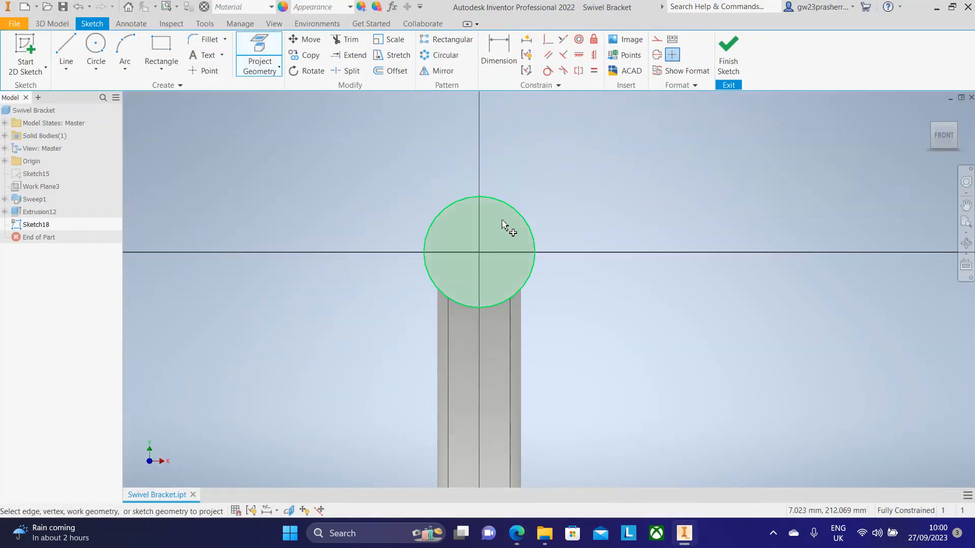
left_click(483, 257)
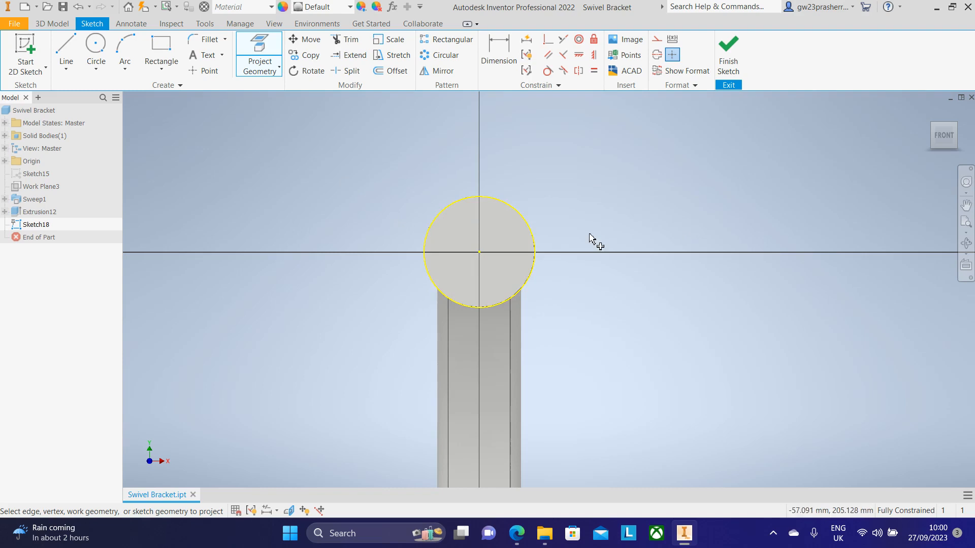
left_click(161, 65)
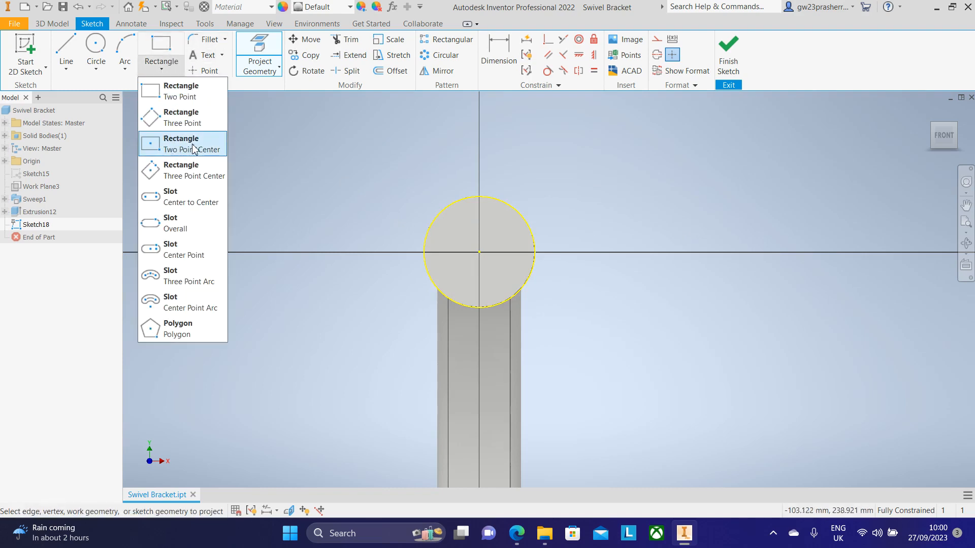
left_click(175, 149)
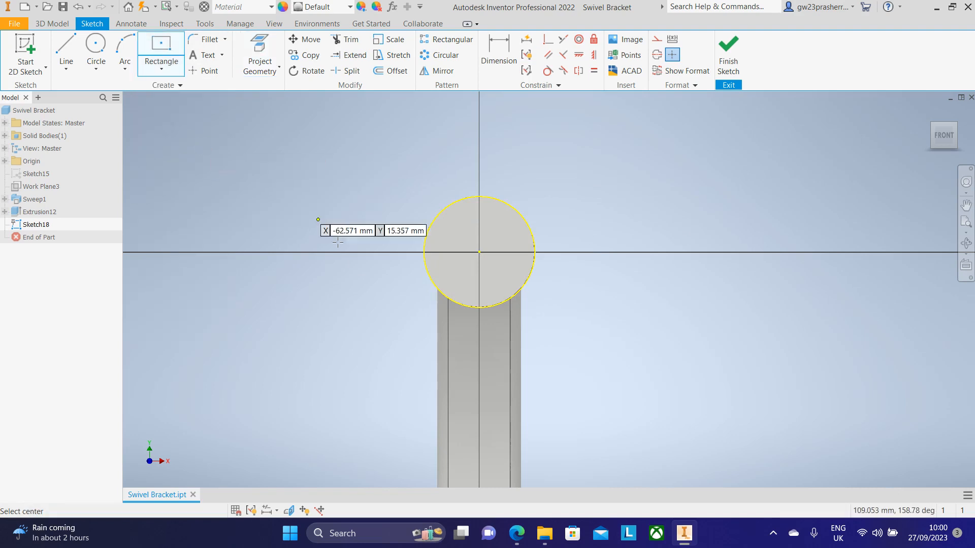
left_click(480, 253)
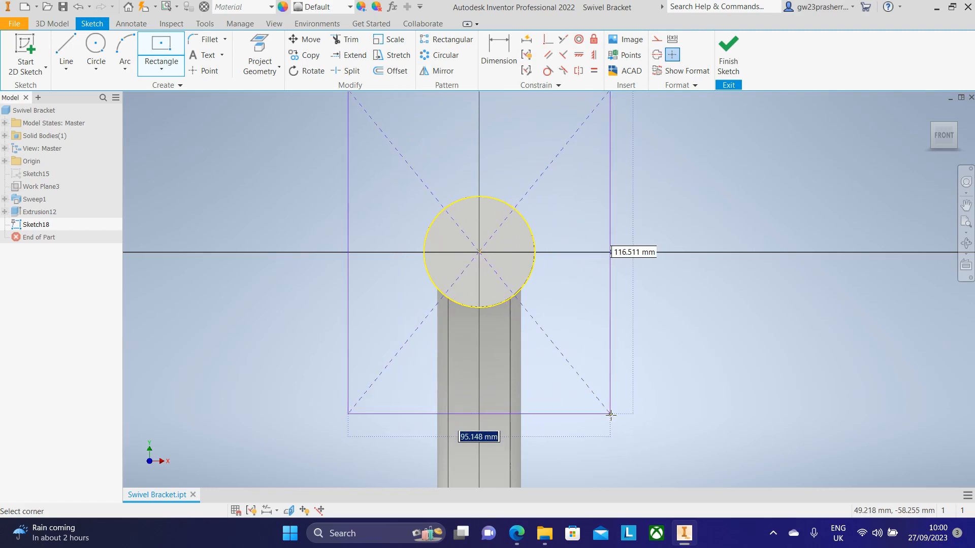
type("60")
key("Tab")
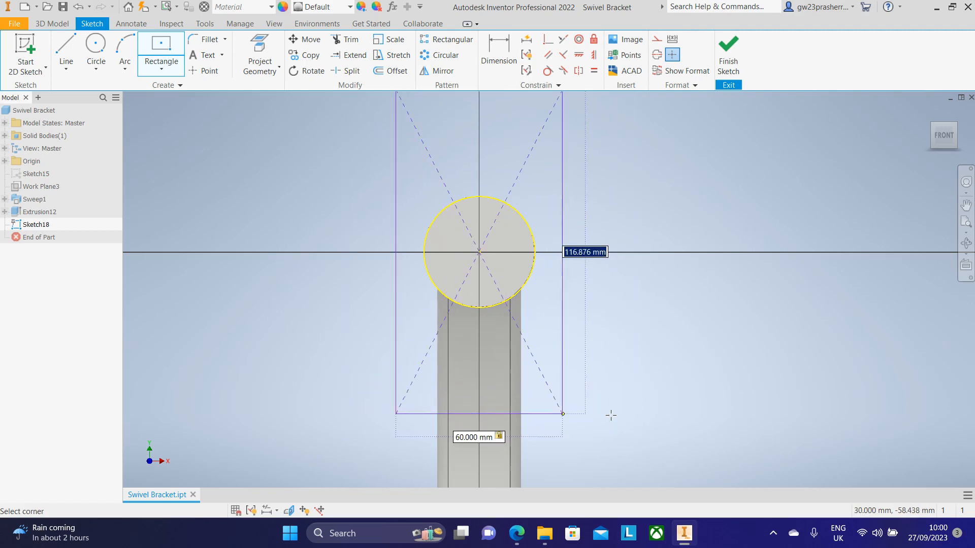
type("100")
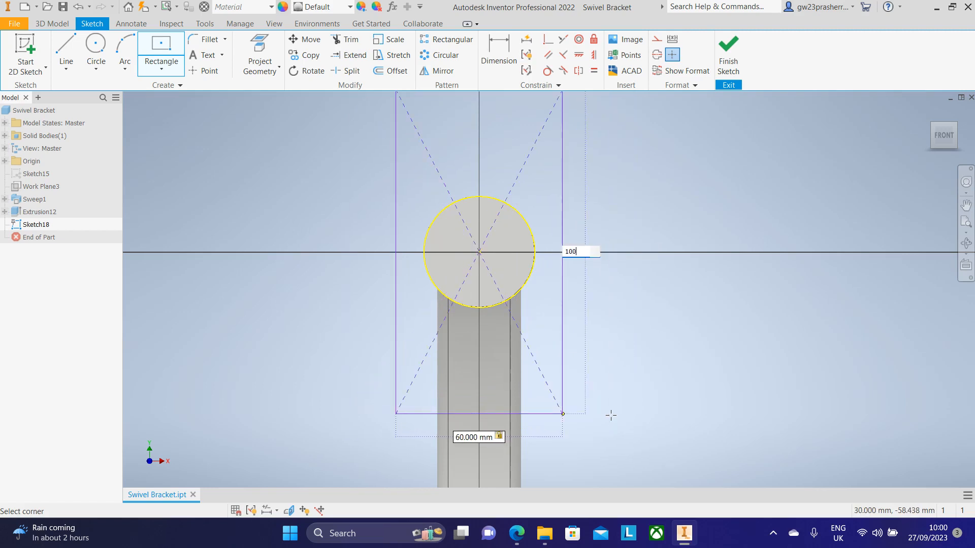
key("Return")
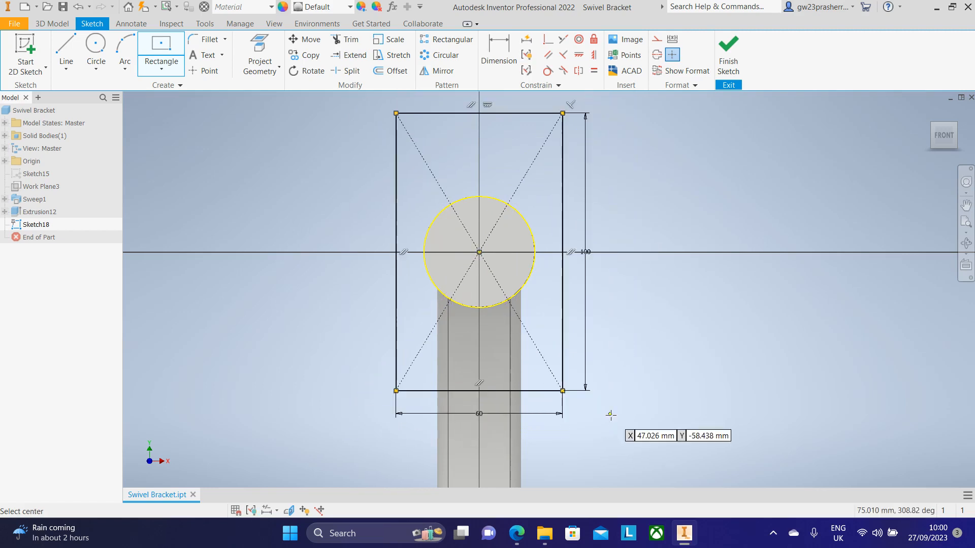
Step: Finish the sketch and extrude both the rectangle and circle profiles 10 mm to form the back plate
left_click(729, 51)
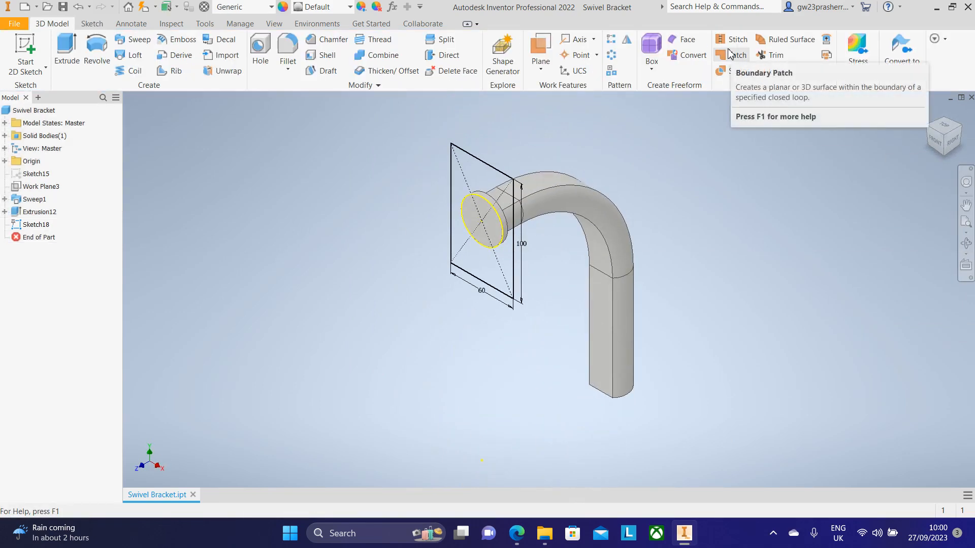
scroll(477, 185, "up", 4)
left_click(67, 51)
left_click(478, 147)
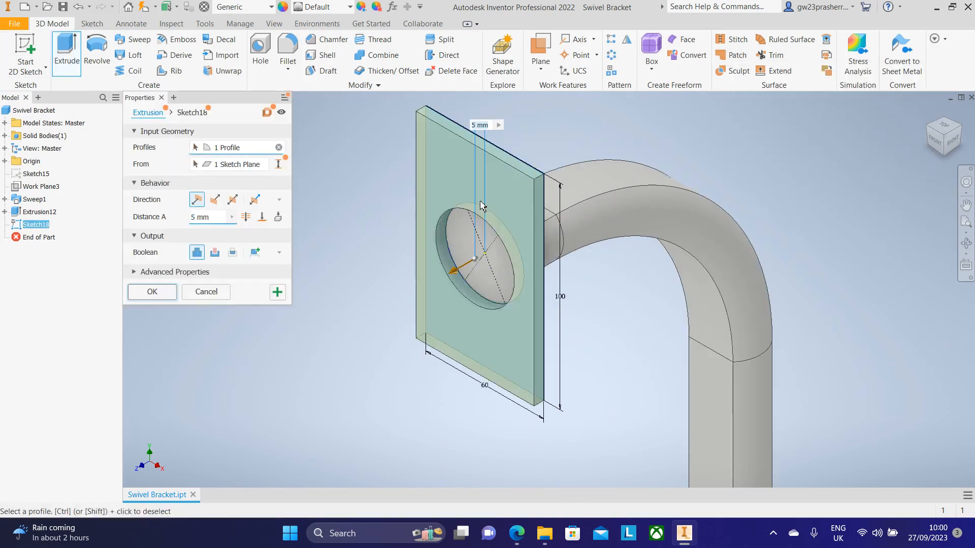
left_click(478, 250)
left_click(220, 215)
type("10")
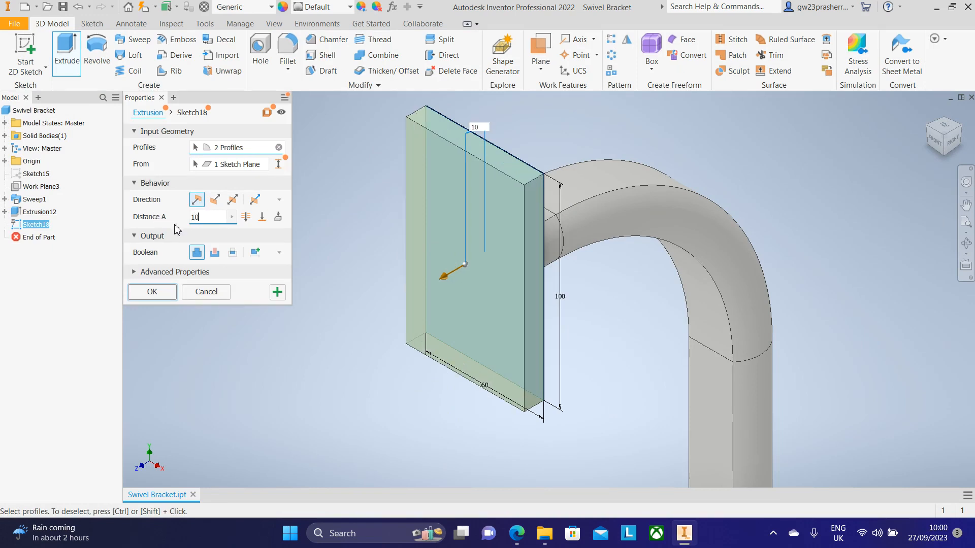
left_click(153, 291)
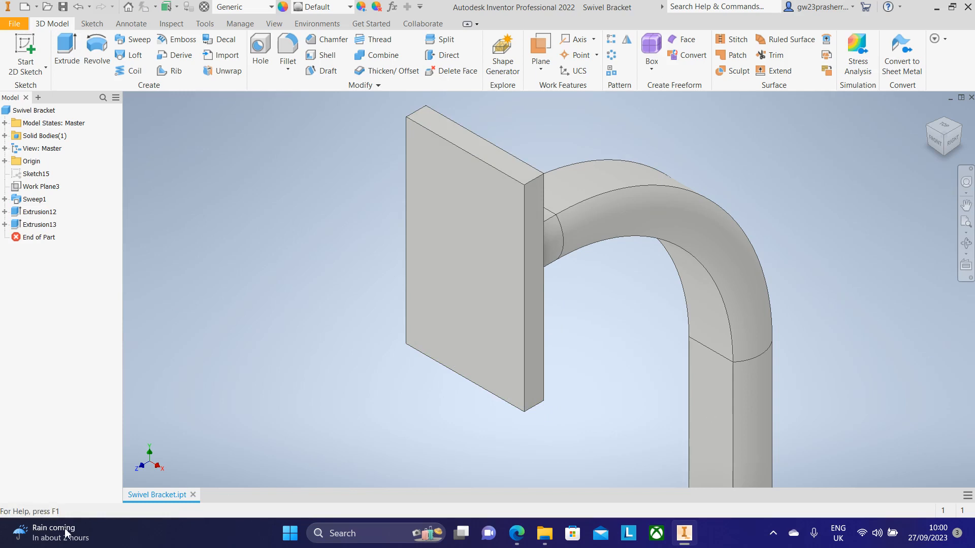
Step: Examine the wall bracket drawing's pictorial view for the locating pin and hole details
left_click(517, 533)
scroll(375, 329, "down", 4)
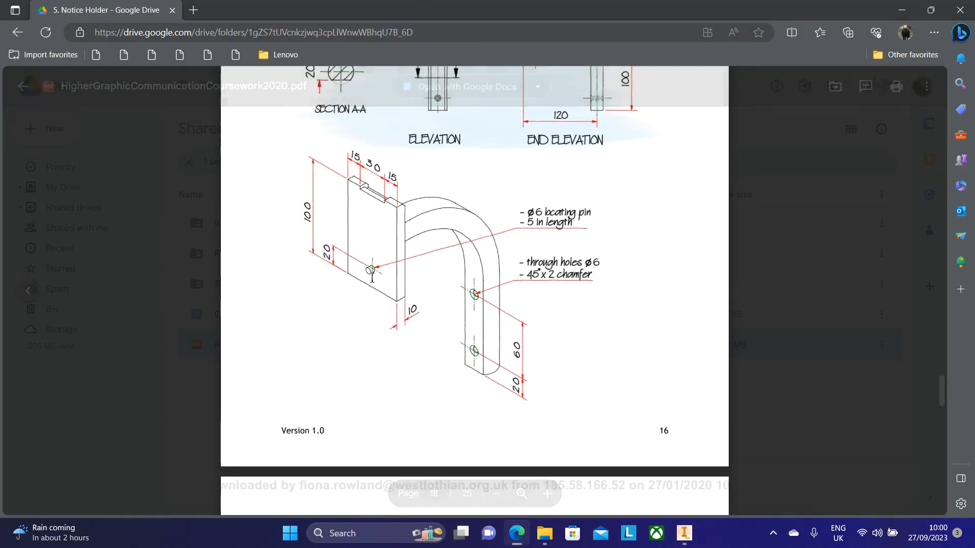
scroll(376, 281, "up", 9)
scroll(369, 290, "down", 5)
scroll(369, 290, "up", 20)
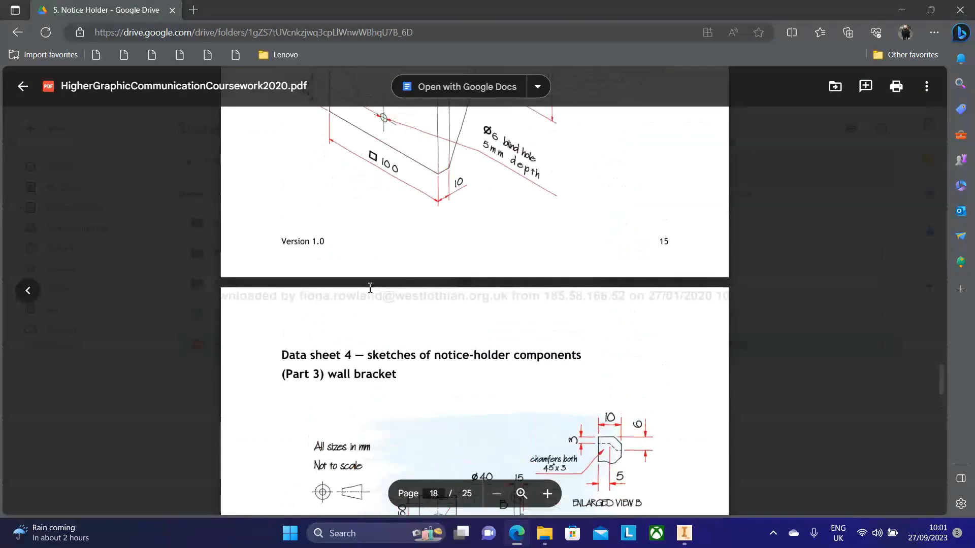
scroll(397, 290, "down", 10)
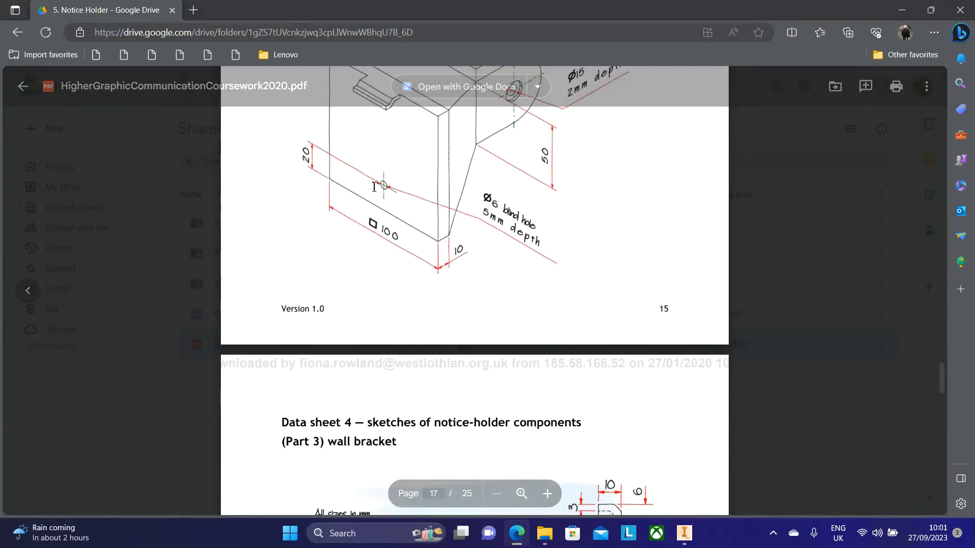
scroll(394, 246, "down", 10)
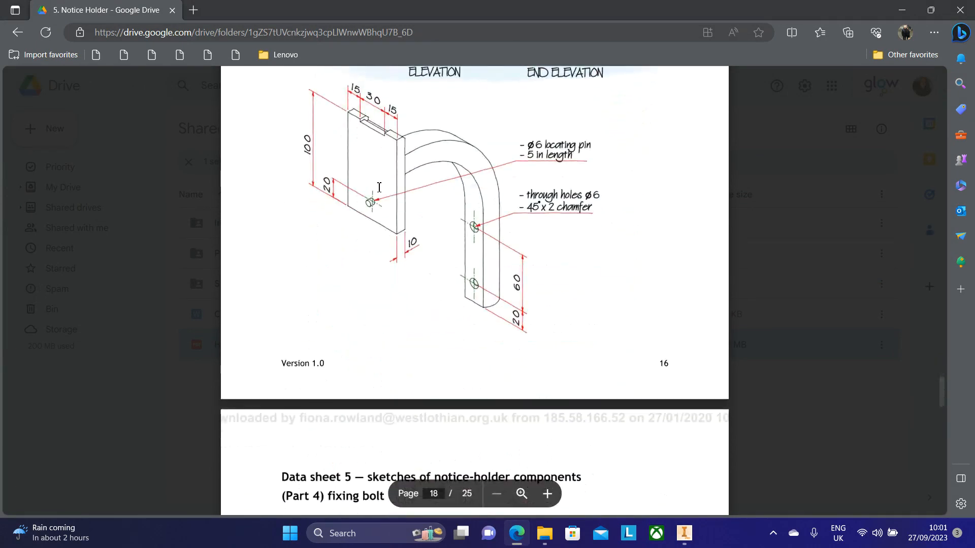
scroll(371, 210, "up", 1)
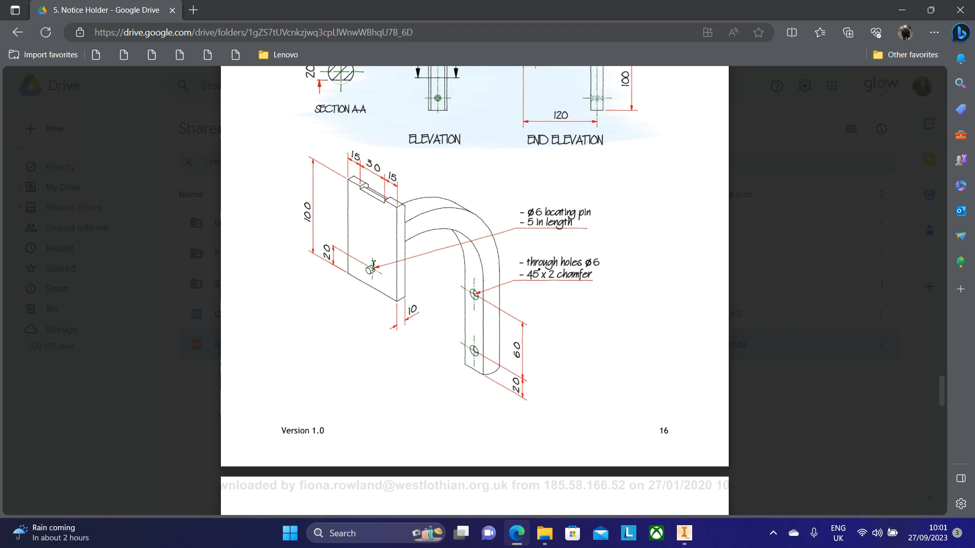
Step: Start a sketch on the back plate's front face and draw a 6 mm diameter circle on its vertical centreline
left_click(684, 533)
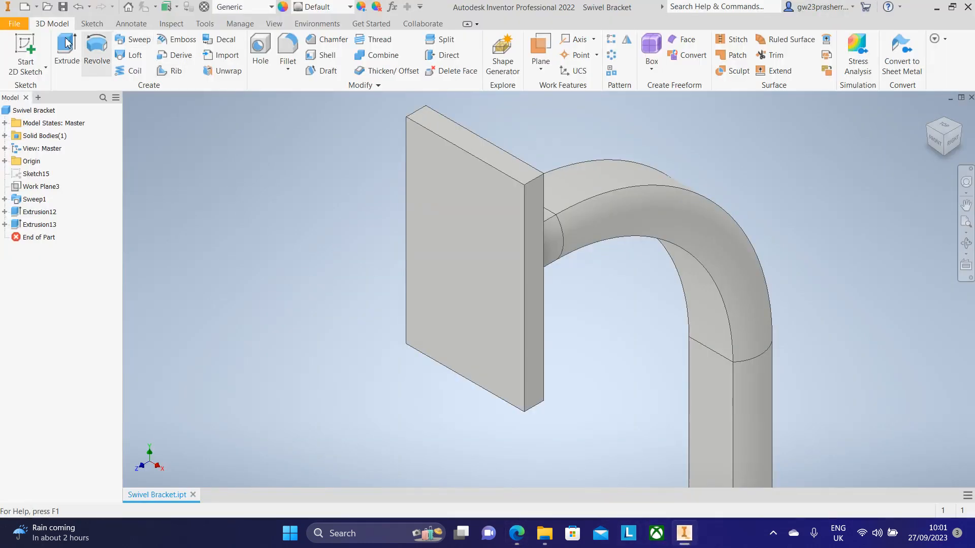
left_click(25, 50)
left_click(505, 311)
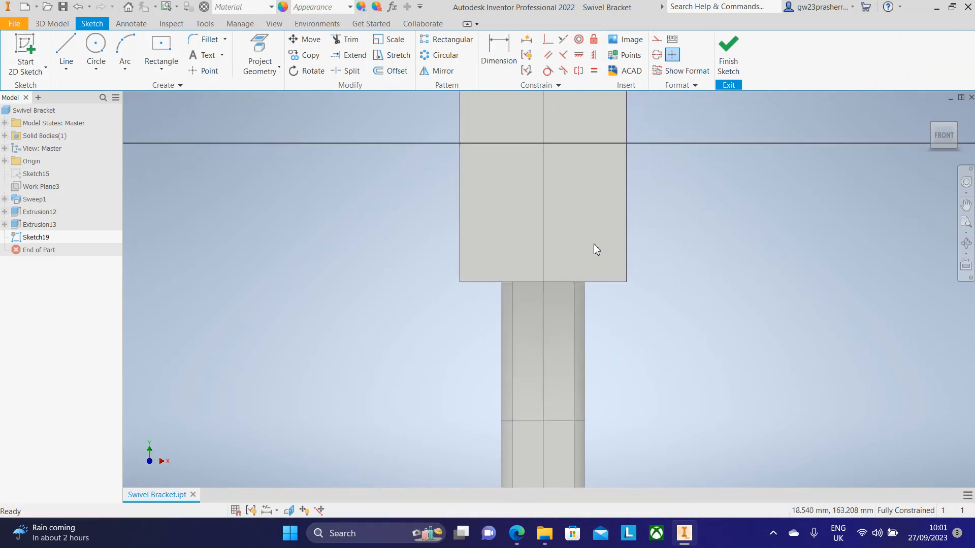
left_click(96, 50)
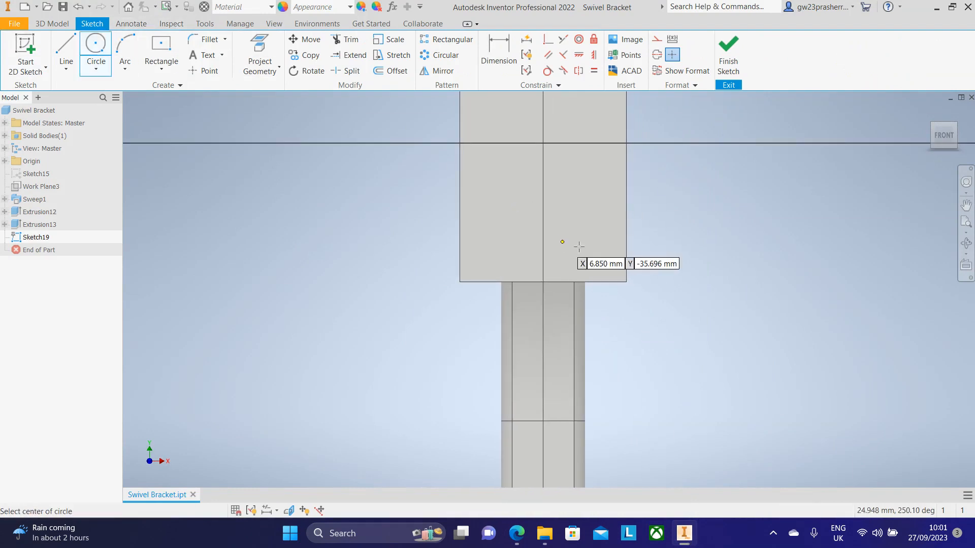
left_click(542, 238)
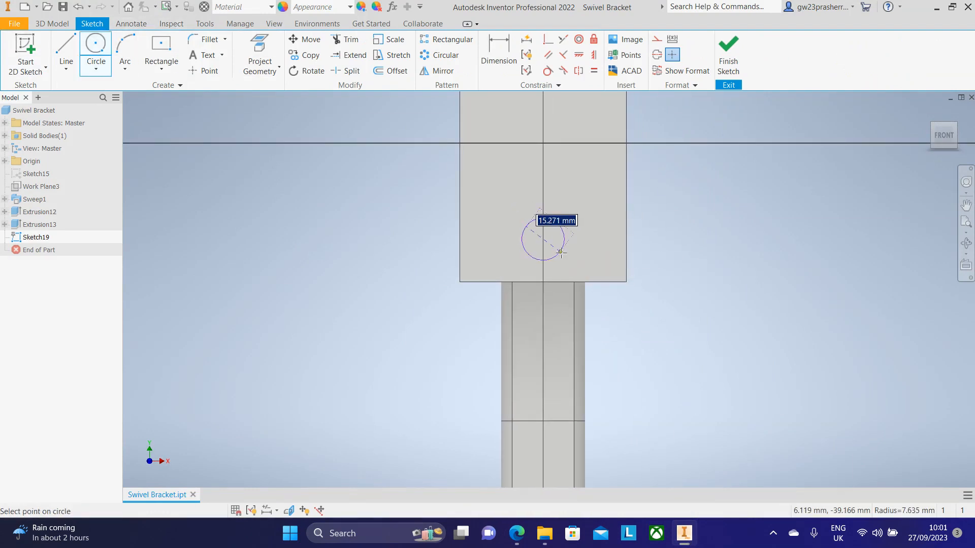
type("6")
key("Return")
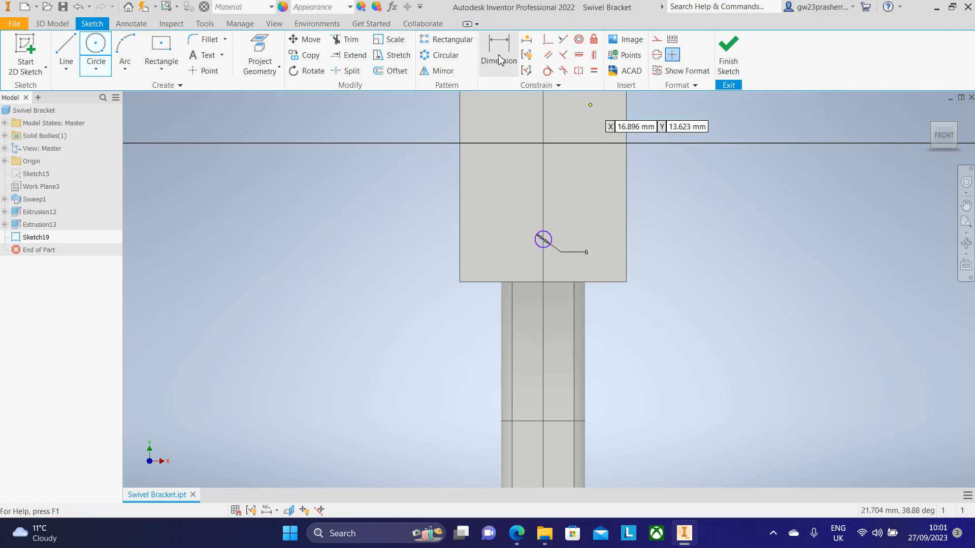
Step: Dimension the circle's centre 20 mm above the plate's bottom edge
left_click(498, 61)
scroll(653, 311, "down", 5)
left_click(489, 212)
middle_click_drag(578, 302, 933, 499)
left_click(623, 255)
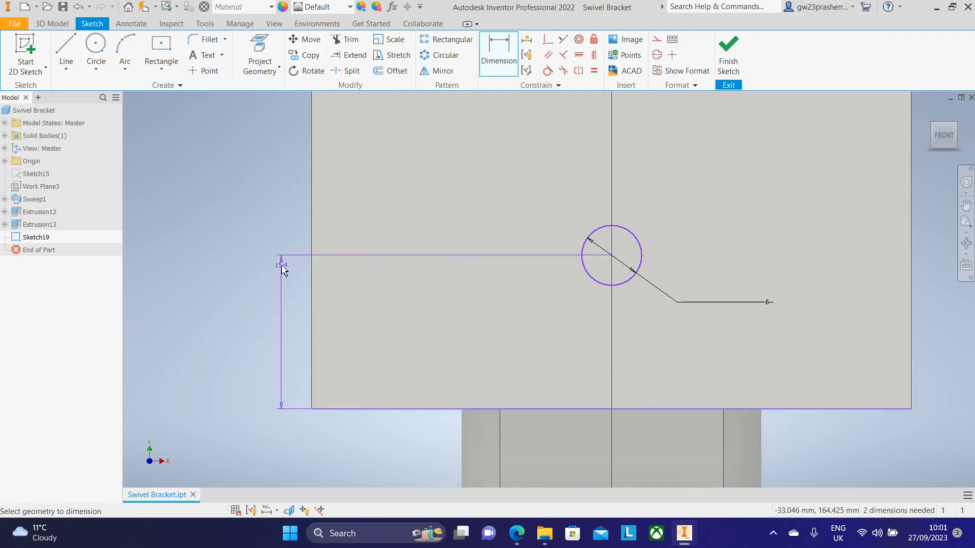
left_click(253, 264)
type("2")
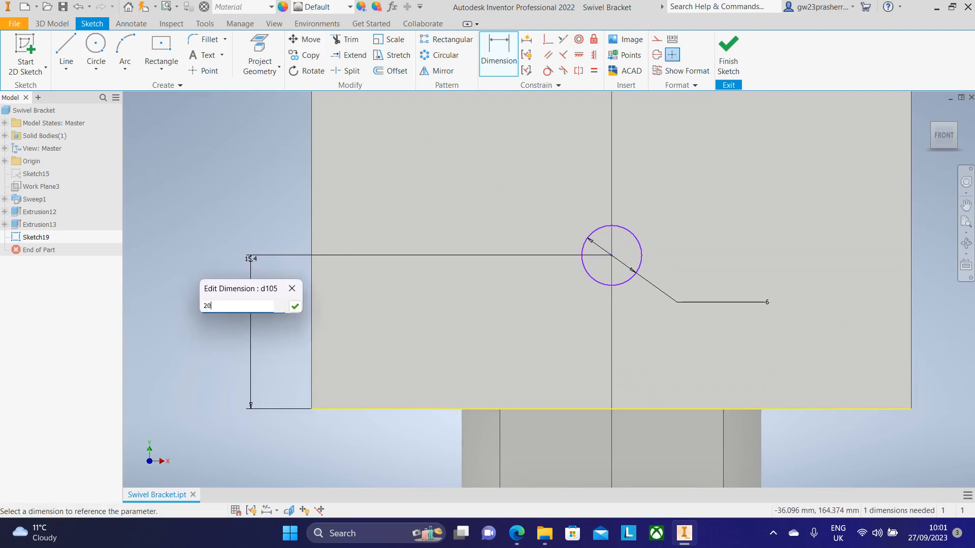
type("0")
key("Return")
Step: Finish the sketch and extrude the 6 mm circle into the locating pin
left_click(745, 54)
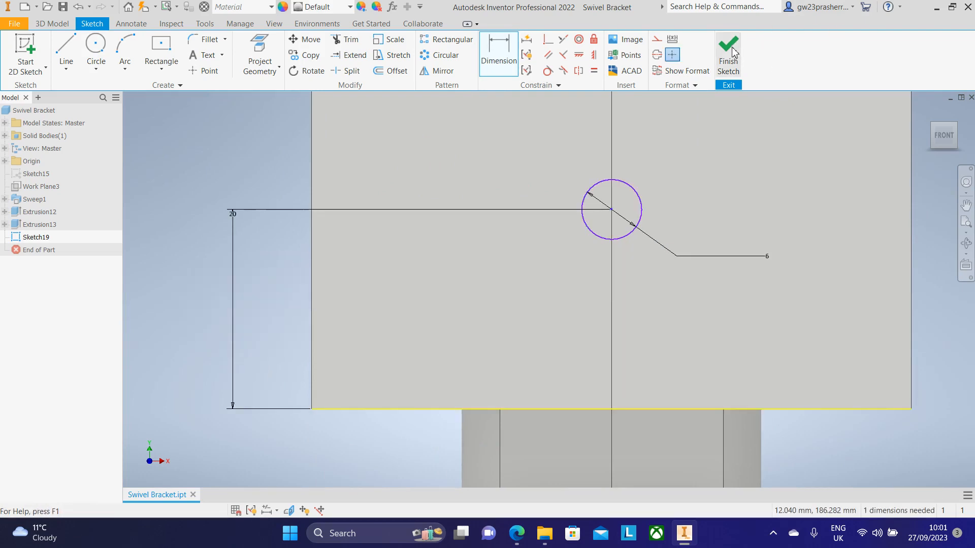
left_click(67, 53)
key("Return")
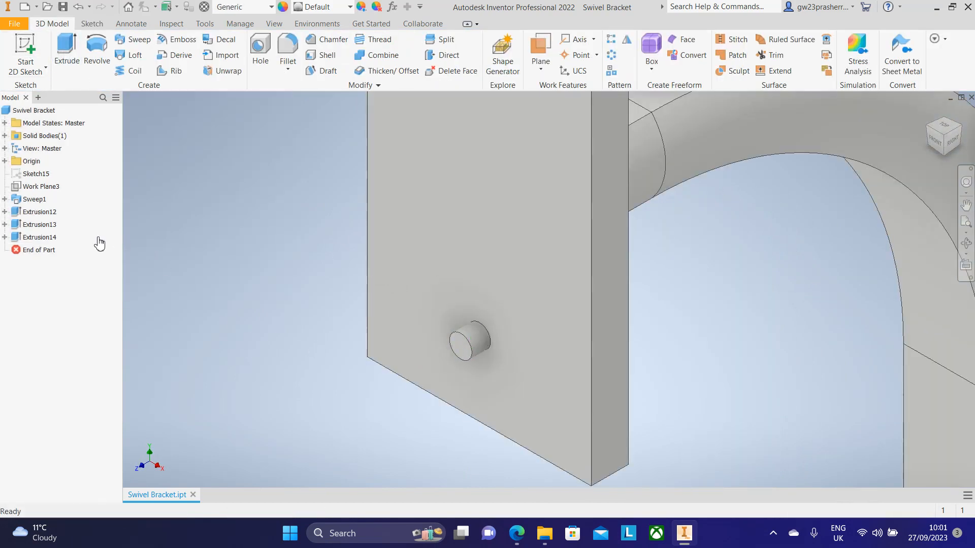
Step: Examine the wall bracket drawing's end elevation and enlarged view B for the chamfer details
key("alt+Tab")
scroll(521, 280, "up", 5)
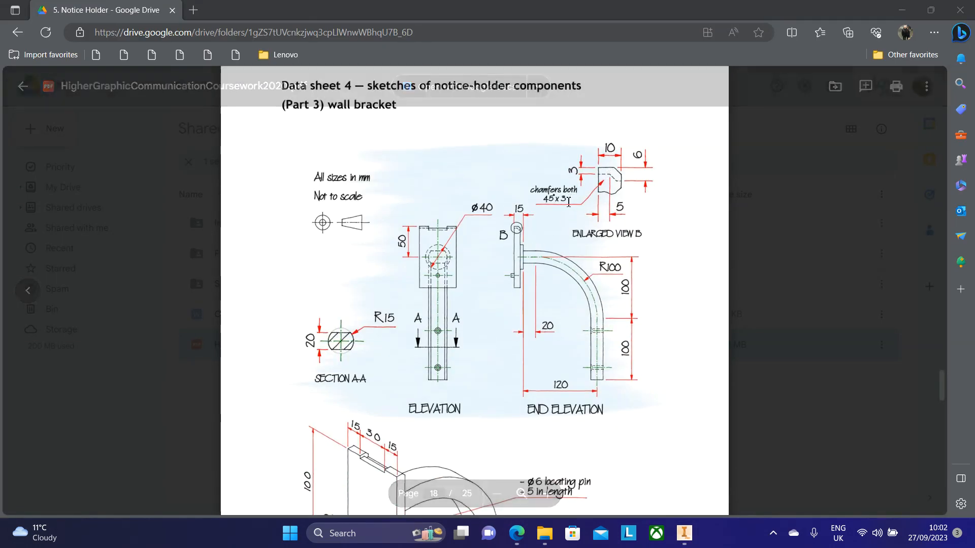
scroll(412, 312, "down", 1)
scroll(558, 213, "up", 1)
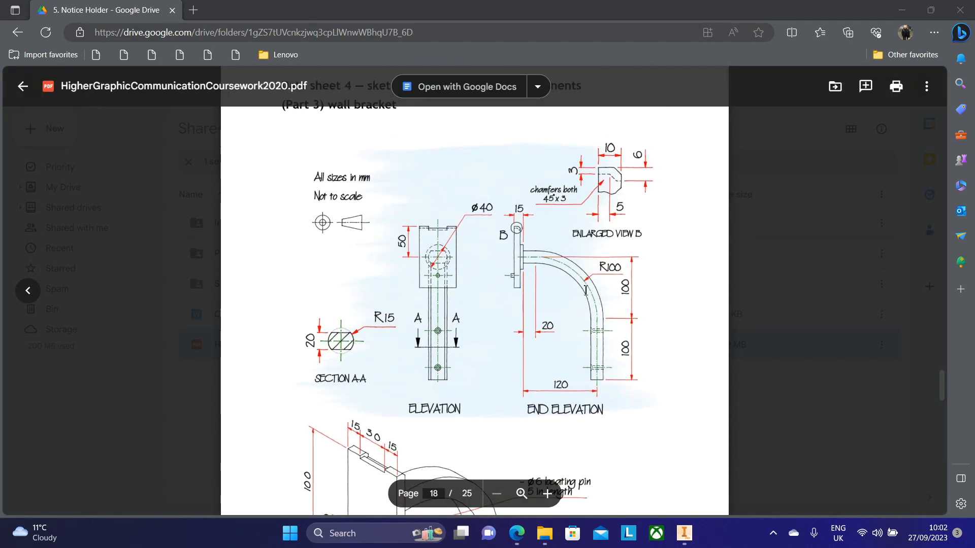
left_click(685, 537)
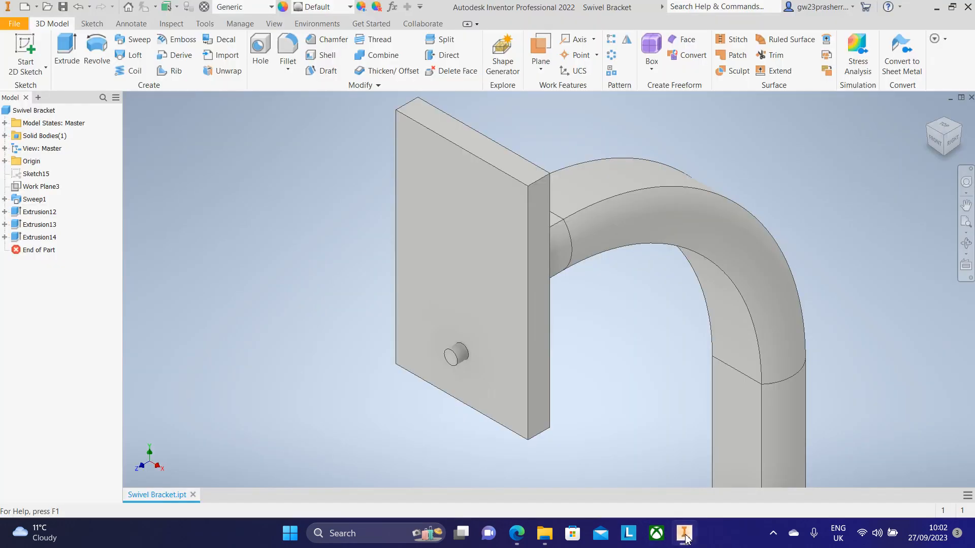
Step: Chamfer a top edge of the back plate with a 3 mm distance
left_click(349, 41)
left_click(291, 160)
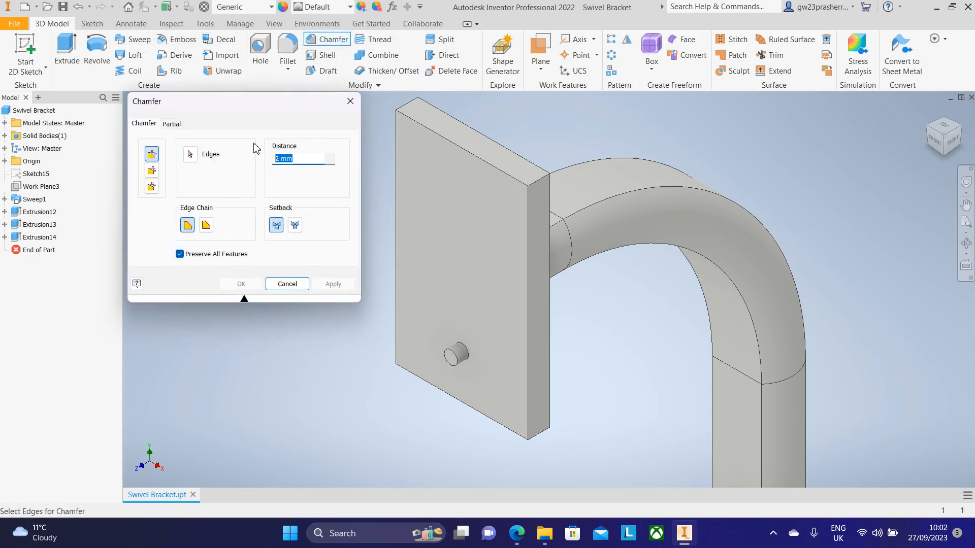
scroll(538, 121, "up", 3)
left_click(525, 207)
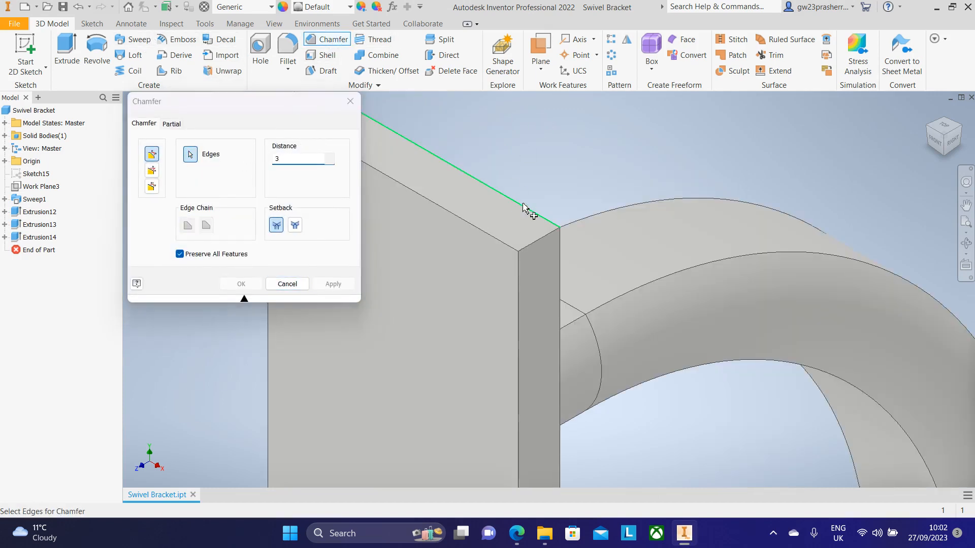
left_click(962, 130)
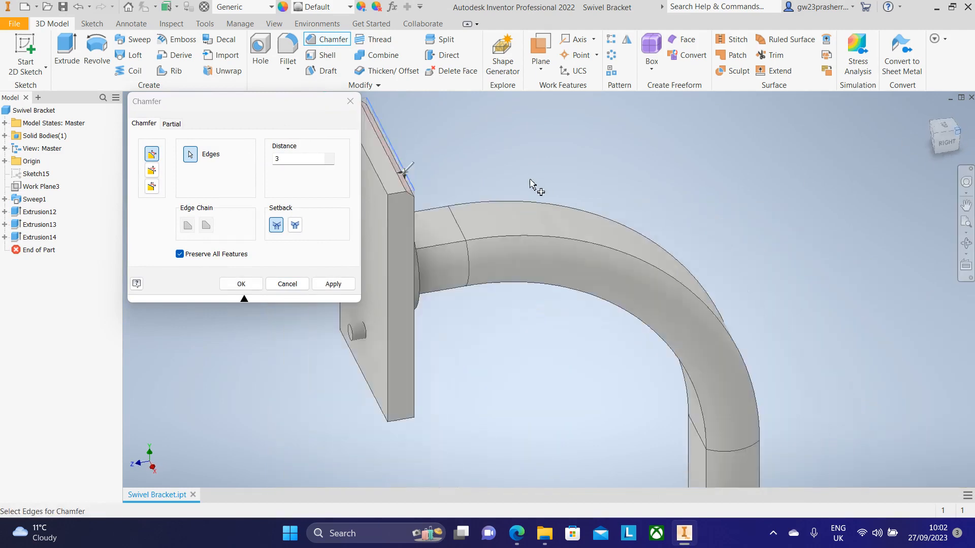
middle_click_drag(616, 145, 654, 260)
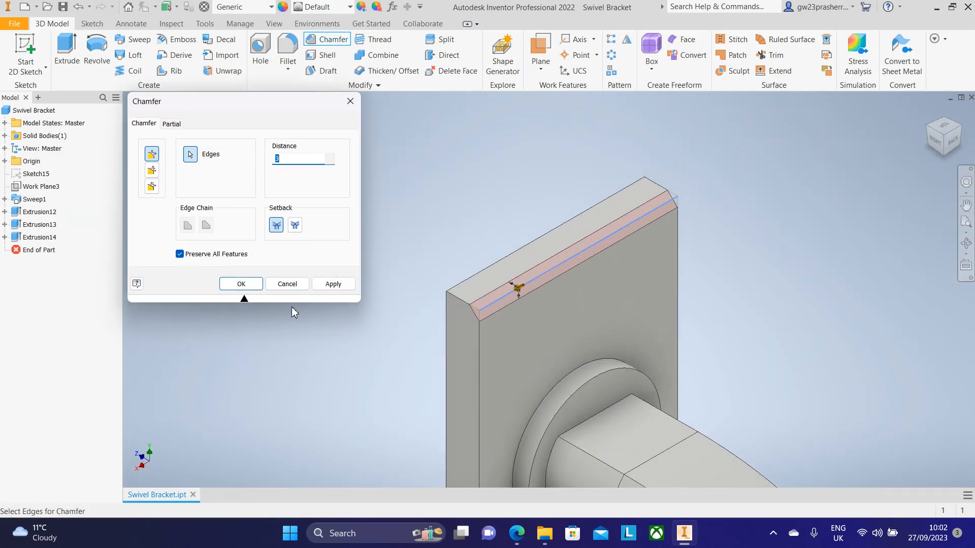
left_click(242, 284)
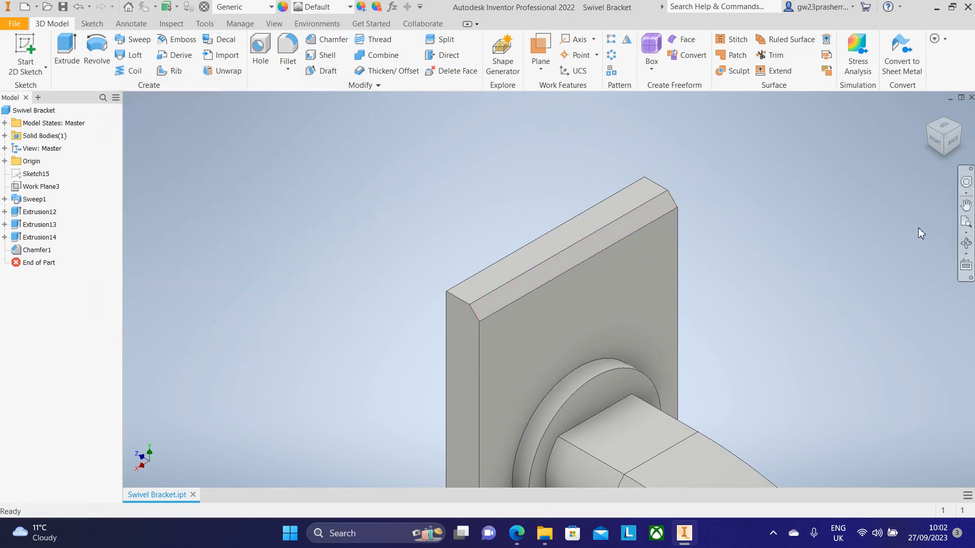
left_click(929, 128)
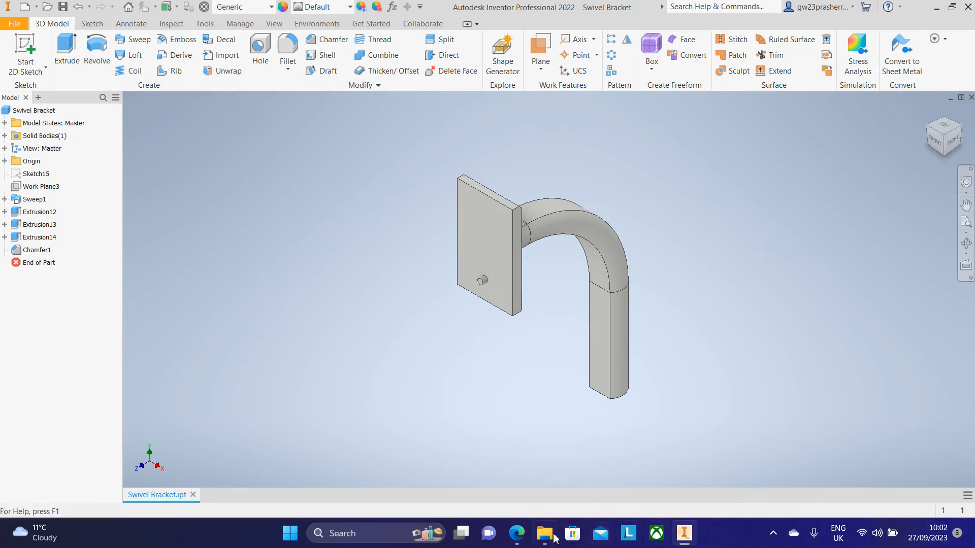
Step: Examine the drawing's pictorial and end views for the back plate's chamfer sizes
left_click(518, 533)
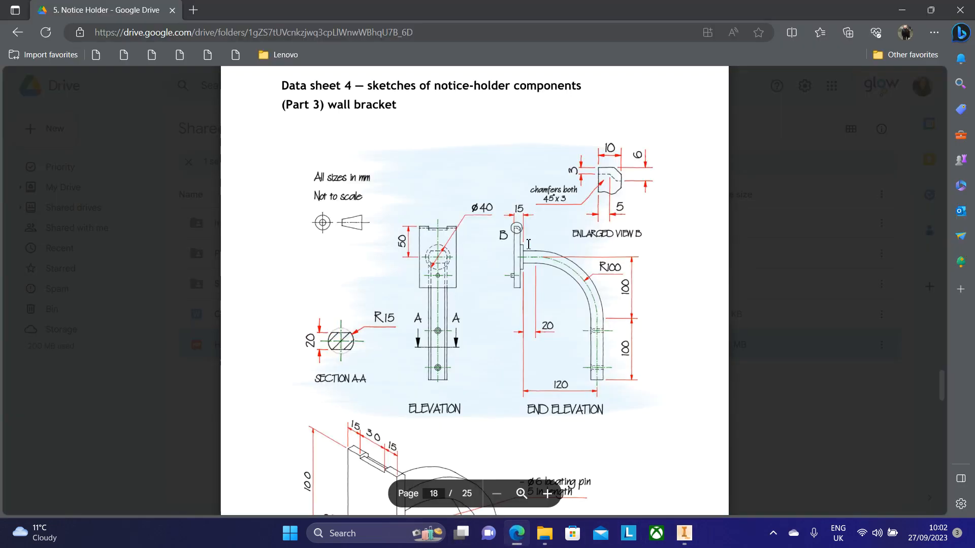
scroll(528, 244, "up", 10)
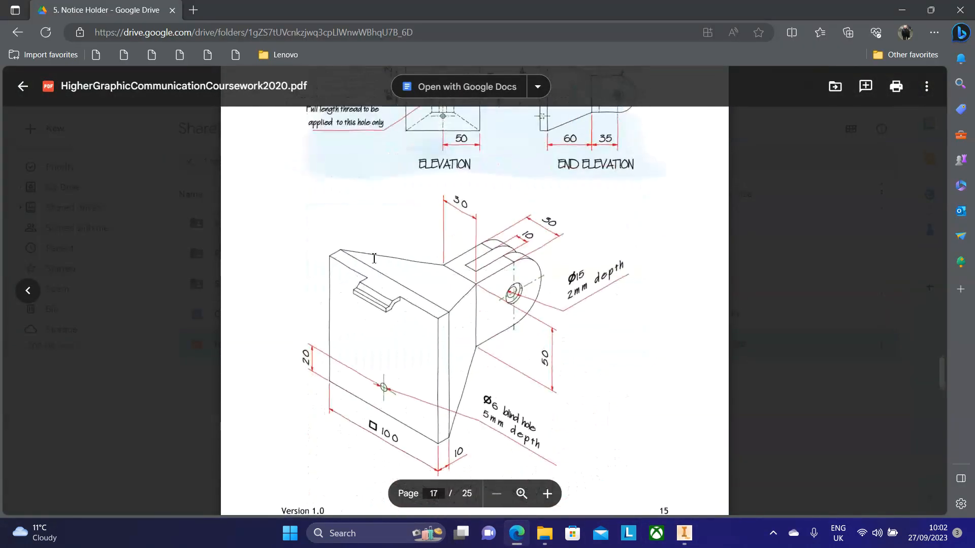
scroll(360, 323, "up", 3)
scroll(381, 259, "down", 8)
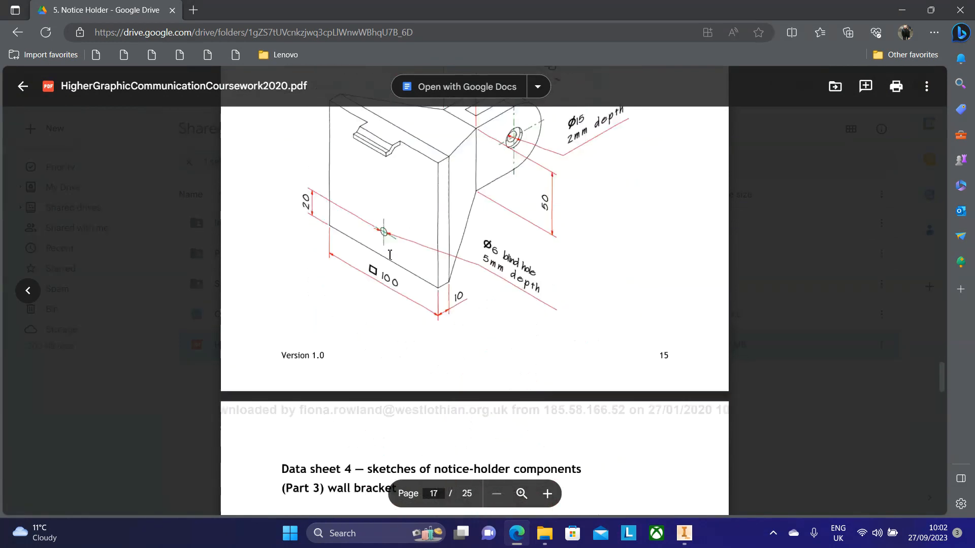
scroll(437, 217, "up", 2)
scroll(459, 167, "down", 3)
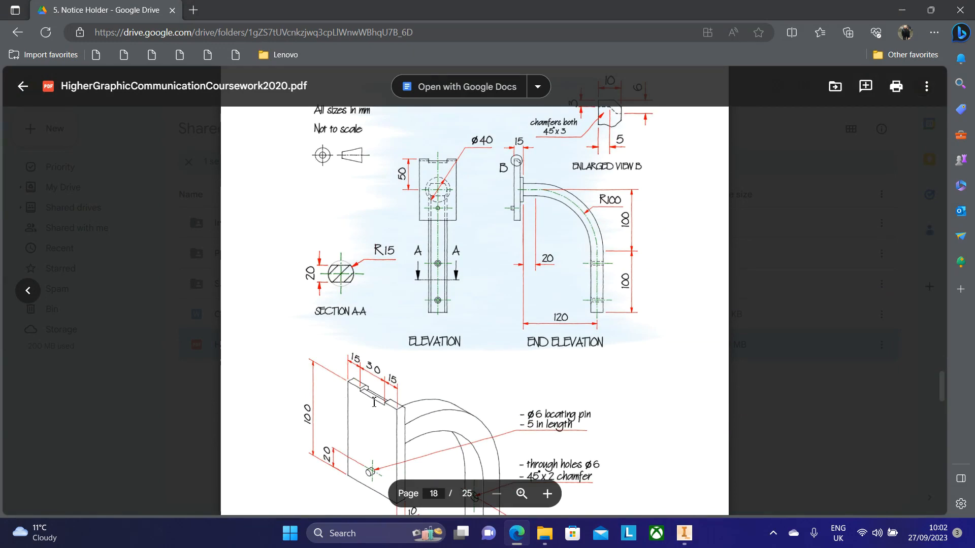
scroll(413, 358, "up", 1)
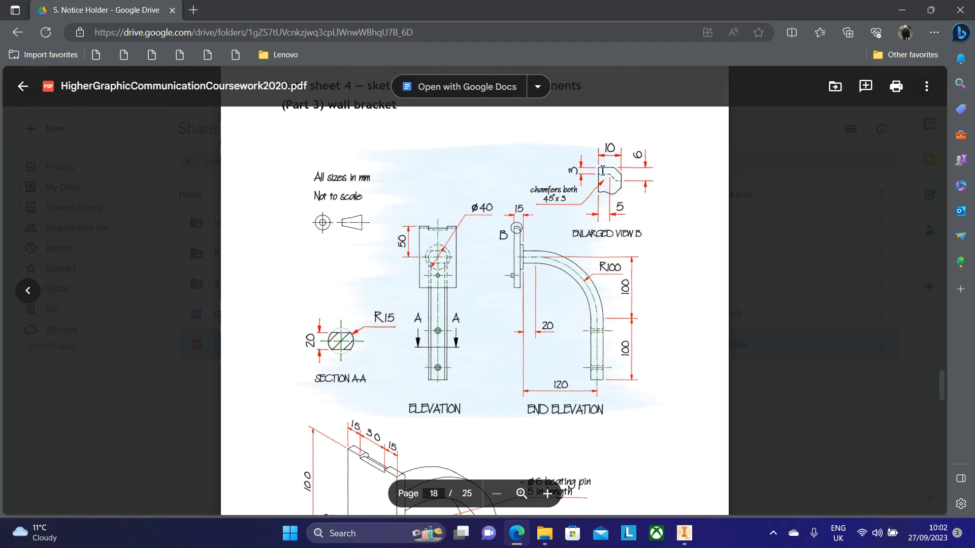
left_click(684, 533)
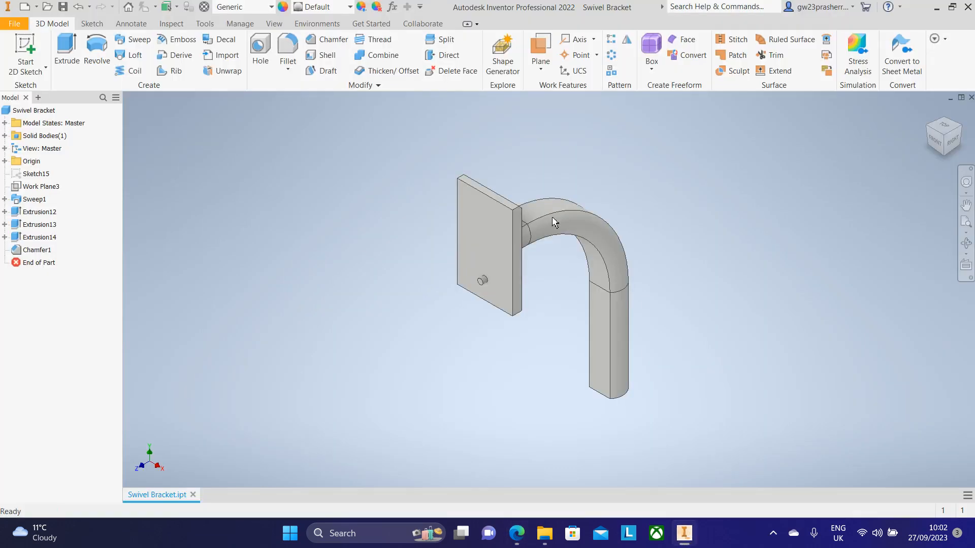
Step: Create a work plane midway between the back plate's two side faces
scroll(555, 218, "up", 3)
scroll(723, 152, "down", 1)
middle_click_drag(722, 149, 588, 170)
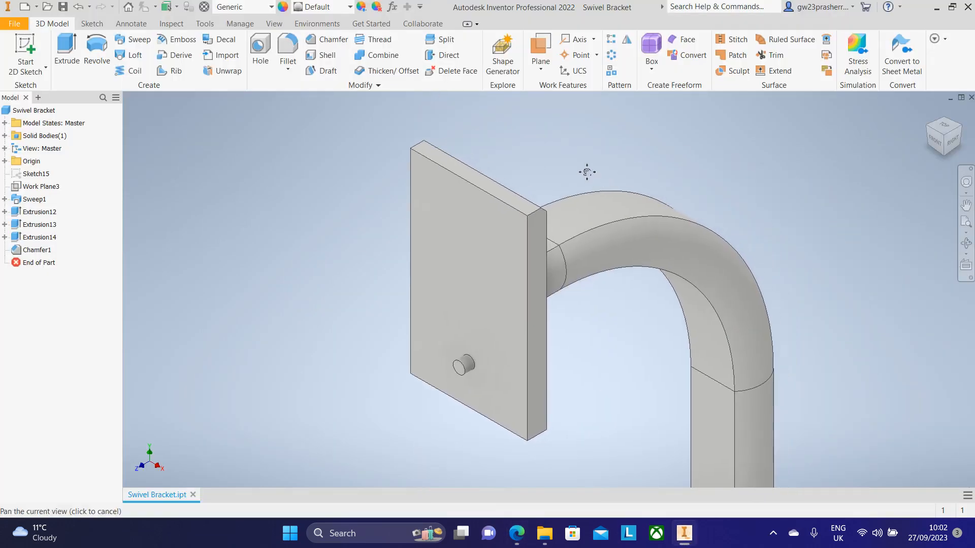
left_click(535, 74)
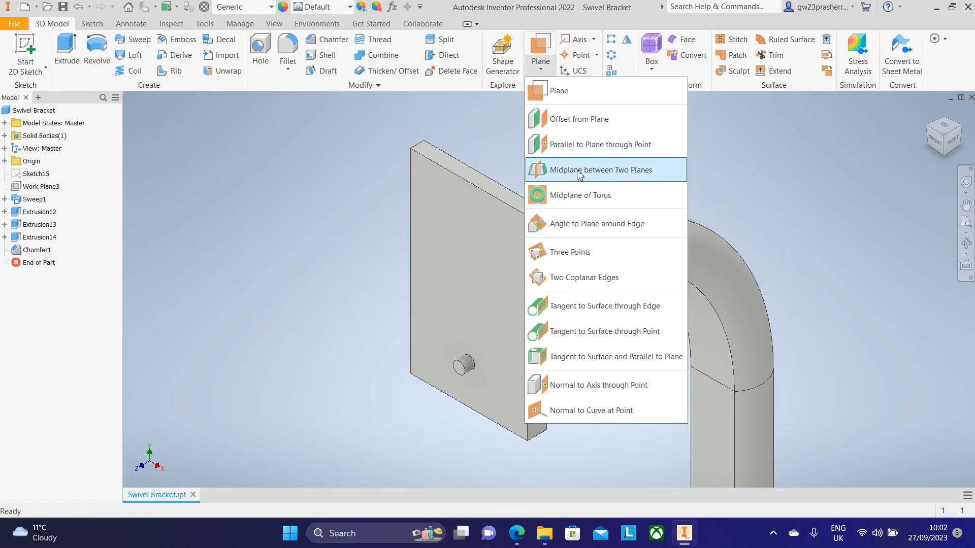
left_click(595, 174)
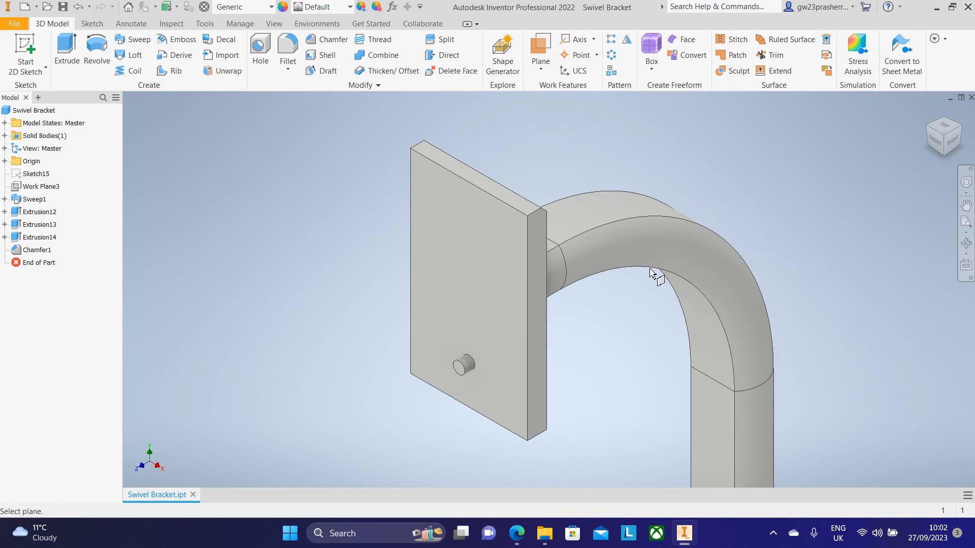
left_click(536, 276)
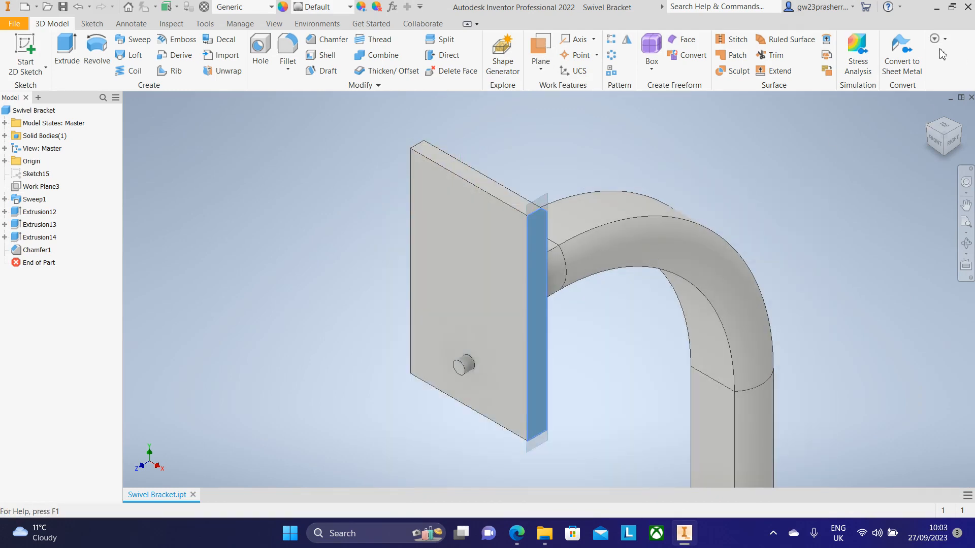
left_click(926, 127)
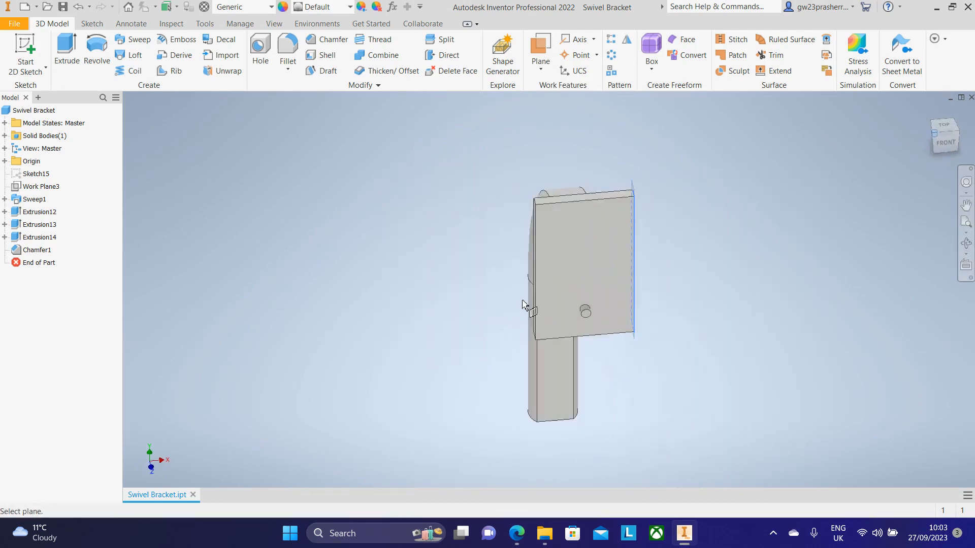
scroll(595, 237, "up", 5)
left_click(575, 216)
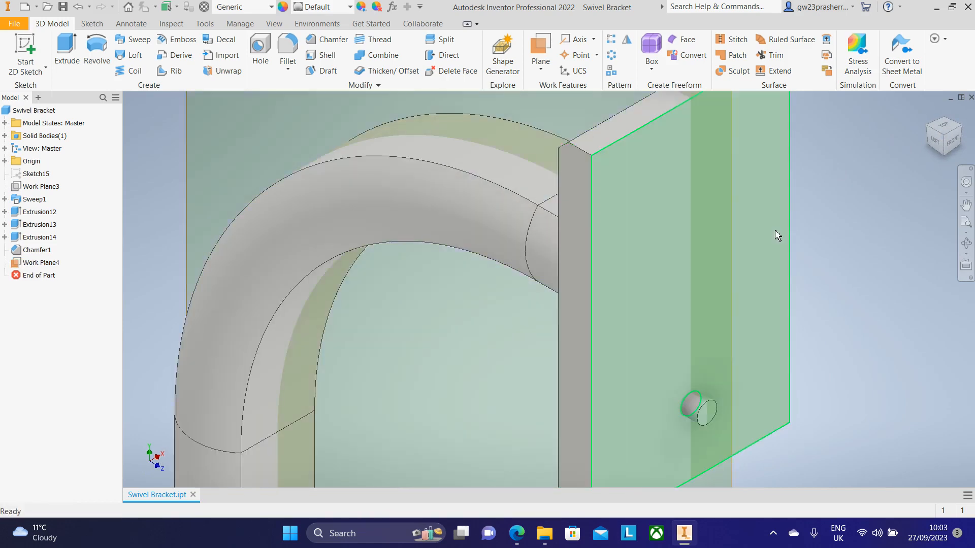
scroll(775, 230, "down", 5)
left_click(962, 129)
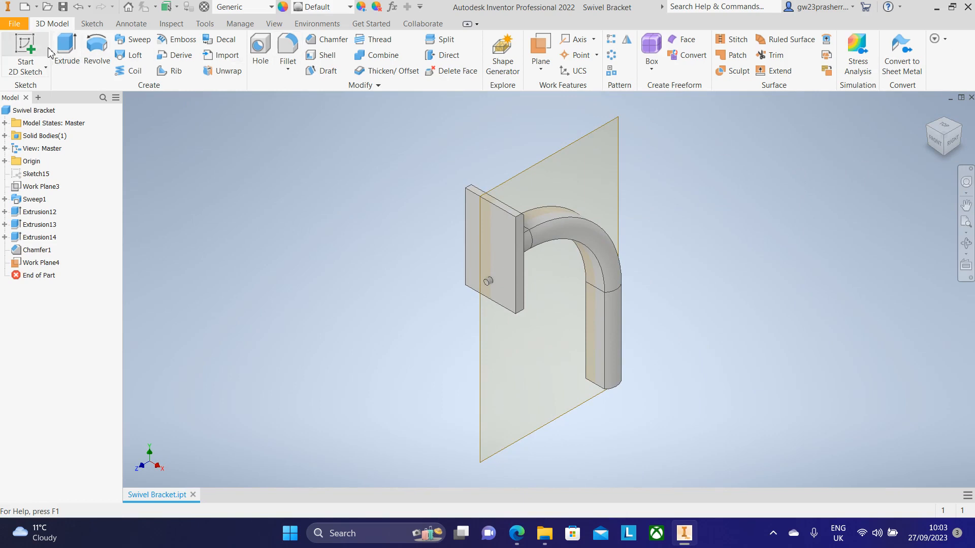
Step: Start a sketch on the new mid work plane and slice the graphics to show the plate's section
left_click(25, 51)
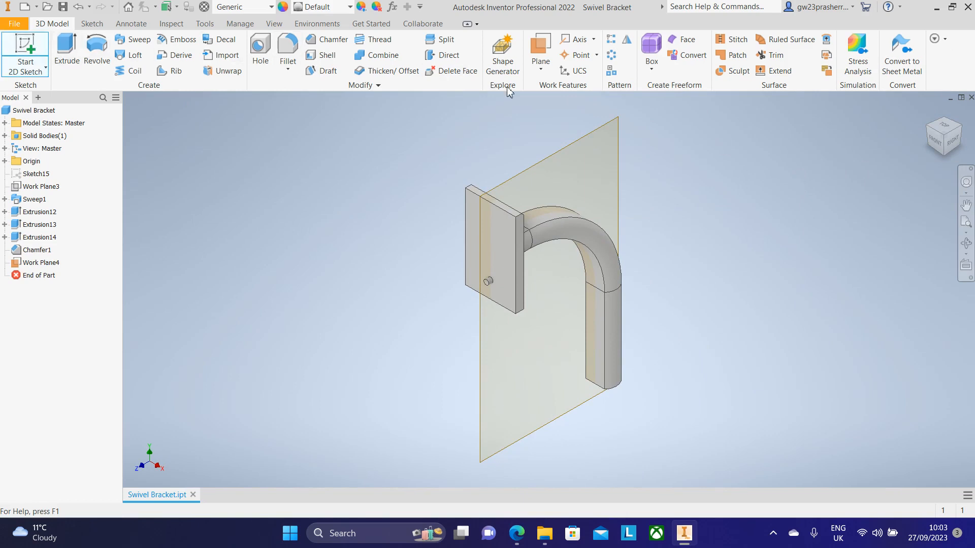
left_click(528, 175)
mouse_move(695, 205)
middle_mouse_down()
mouse_move(886, 431)
mouse_move(907, 440)
middle_mouse_up()
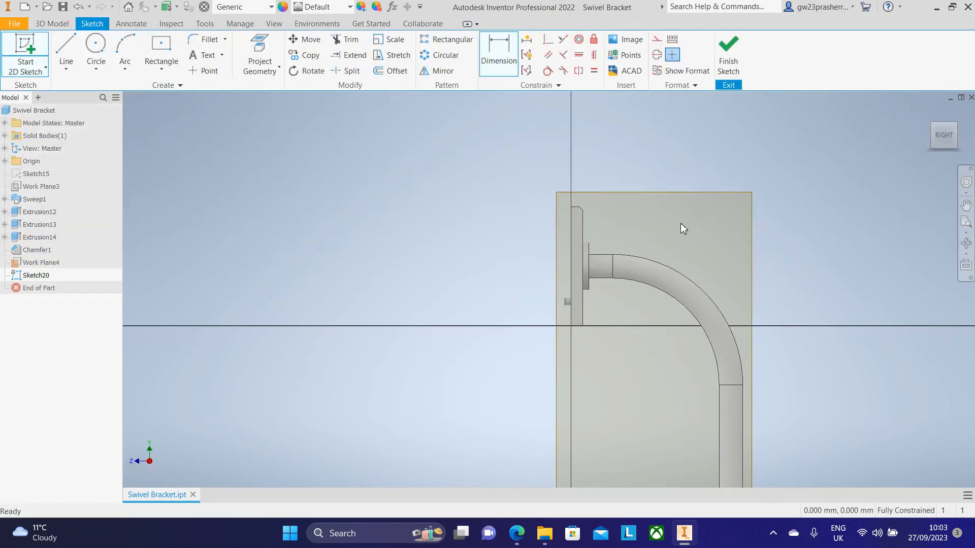
scroll(666, 218, "up", 6)
mouse_move(593, 152)
middle_mouse_down()
mouse_move(681, 127)
mouse_move(745, 135)
middle_mouse_up()
key("F7")
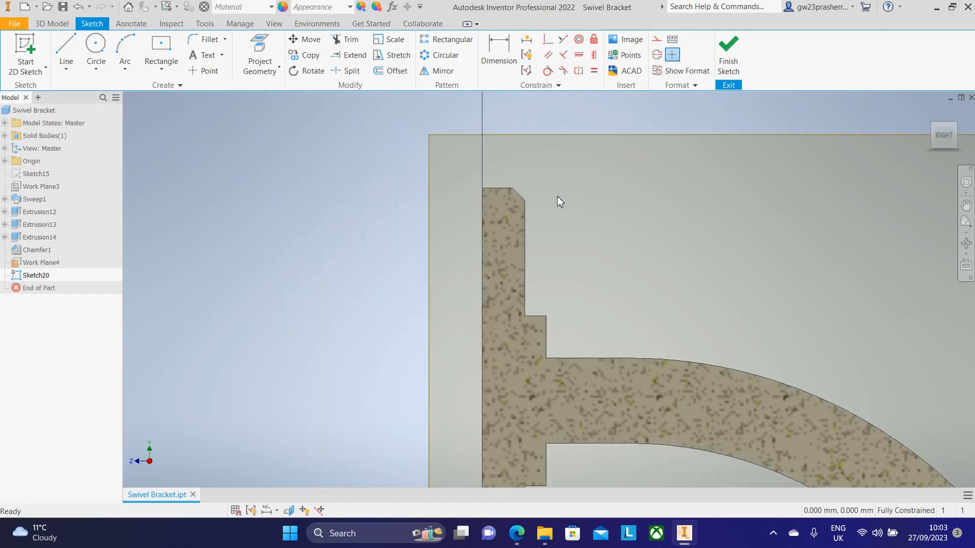
scroll(476, 227, "up", 2)
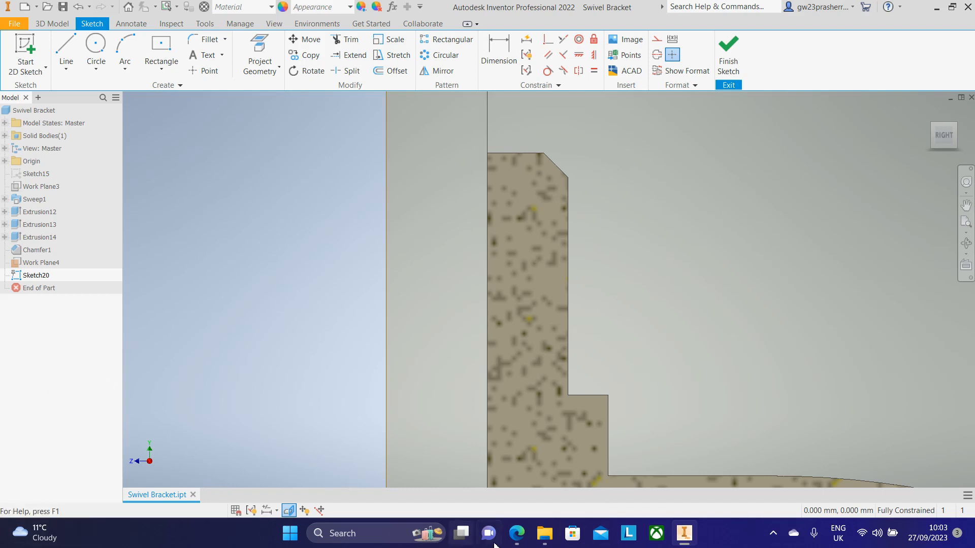
Step: Check the drawing's enlarged view B for the chamfer dimensions
left_click(515, 534)
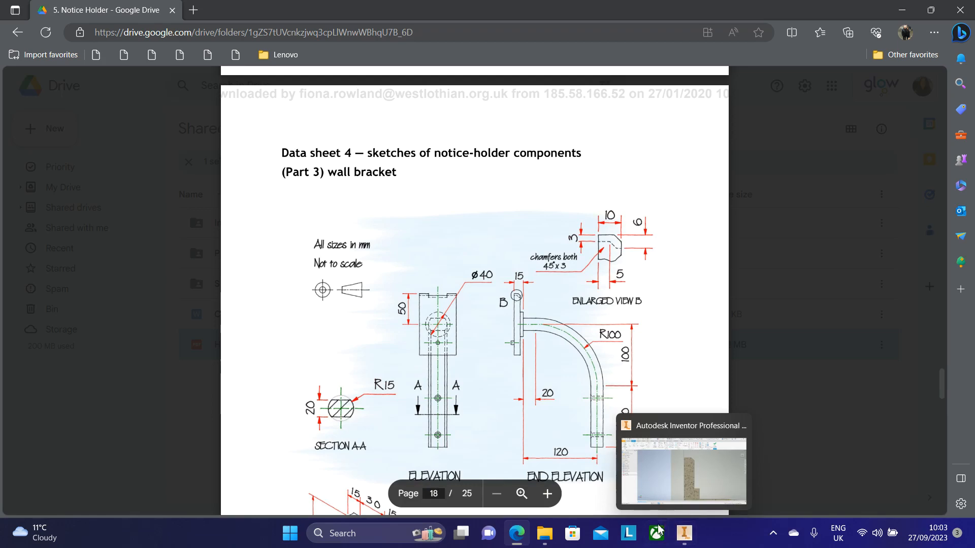
mouse_move(683, 541)
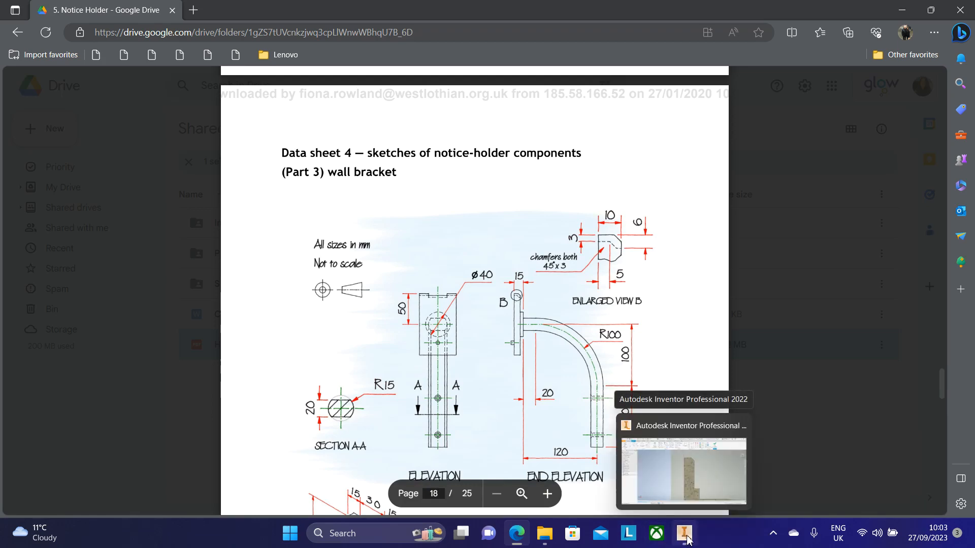
left_click(685, 536)
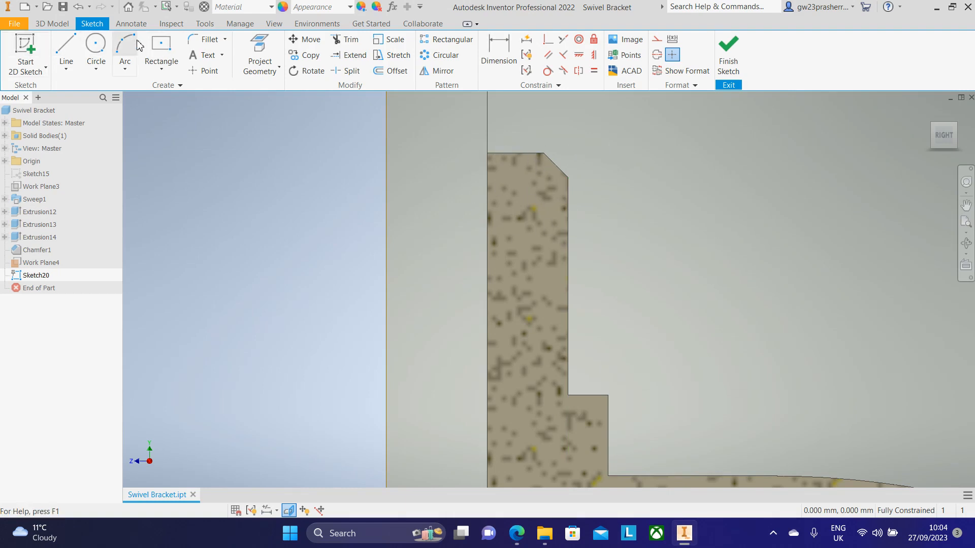
Step: Draw a 10 mm by 6 mm two-point rectangle from the top corner of the plate's section
left_click(159, 71)
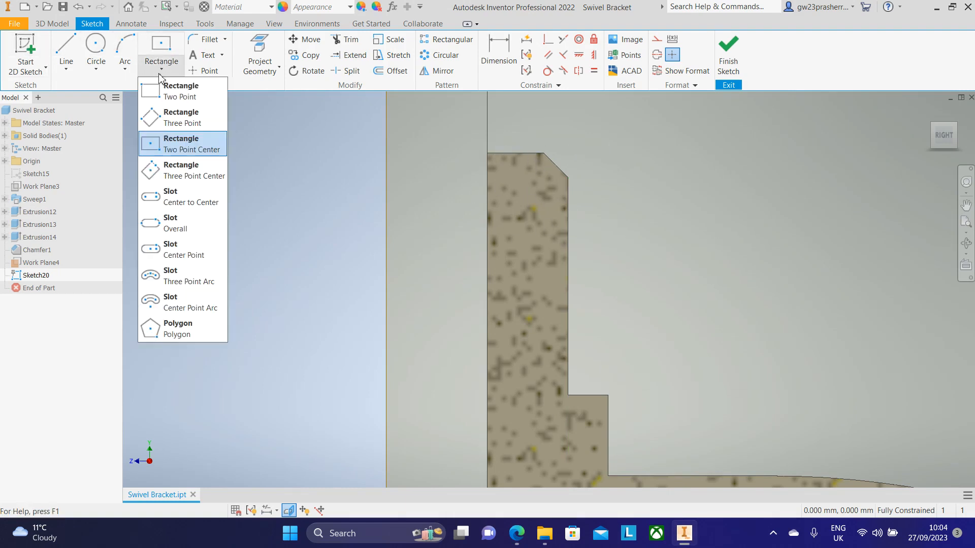
left_click(180, 91)
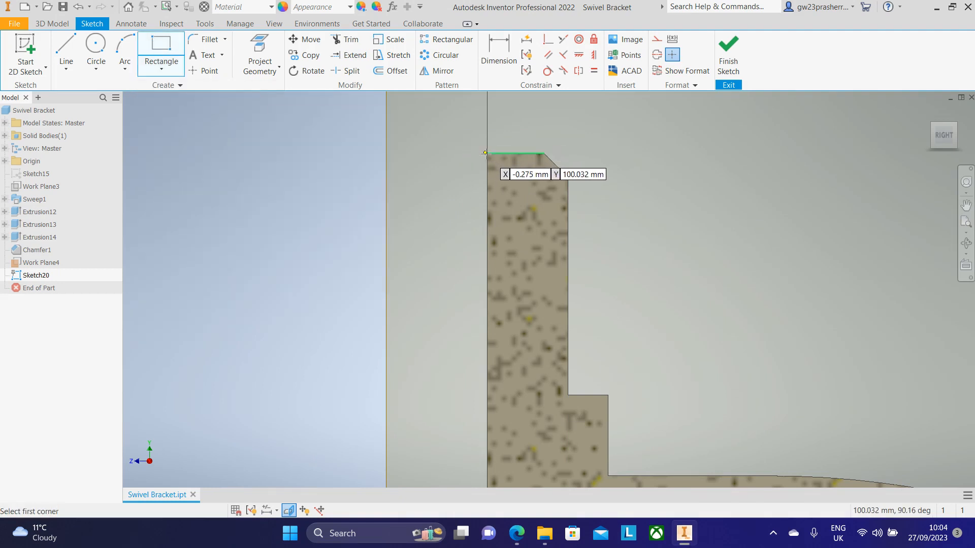
left_click(487, 152)
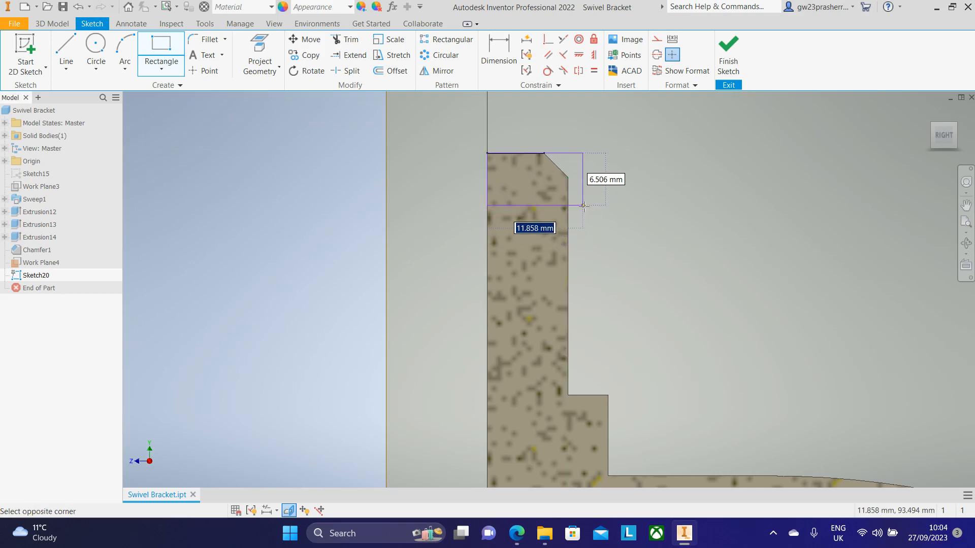
type("10")
key("Tab")
type("6")
key("Return")
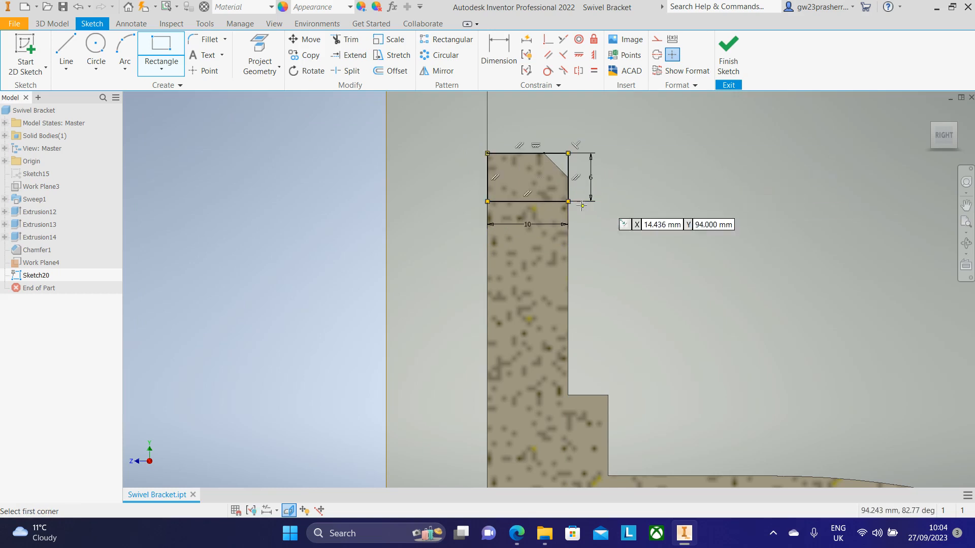
scroll(544, 188, "down", 2)
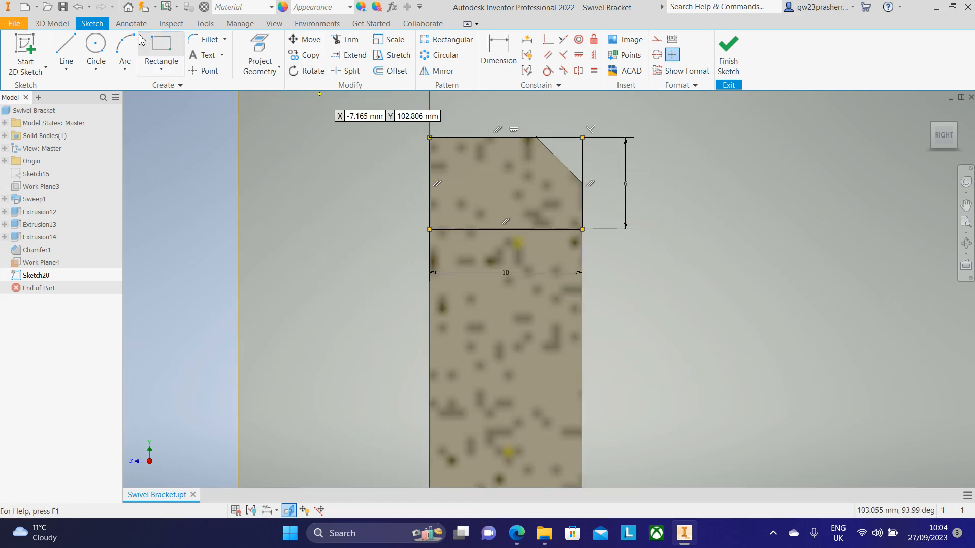
Step: Draw a line from the section's top-left corner 3 mm down, then 5 mm horizontally across
left_click(67, 45)
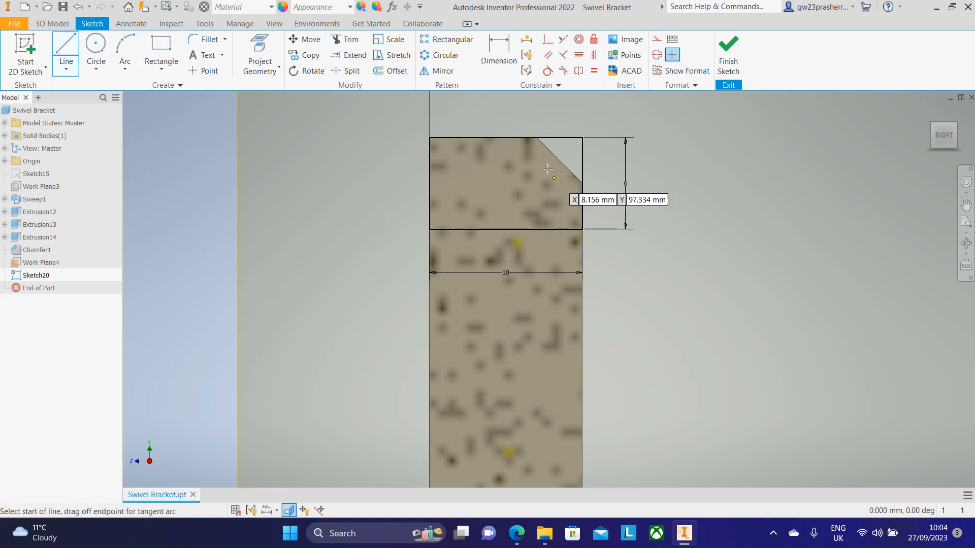
left_click(429, 137)
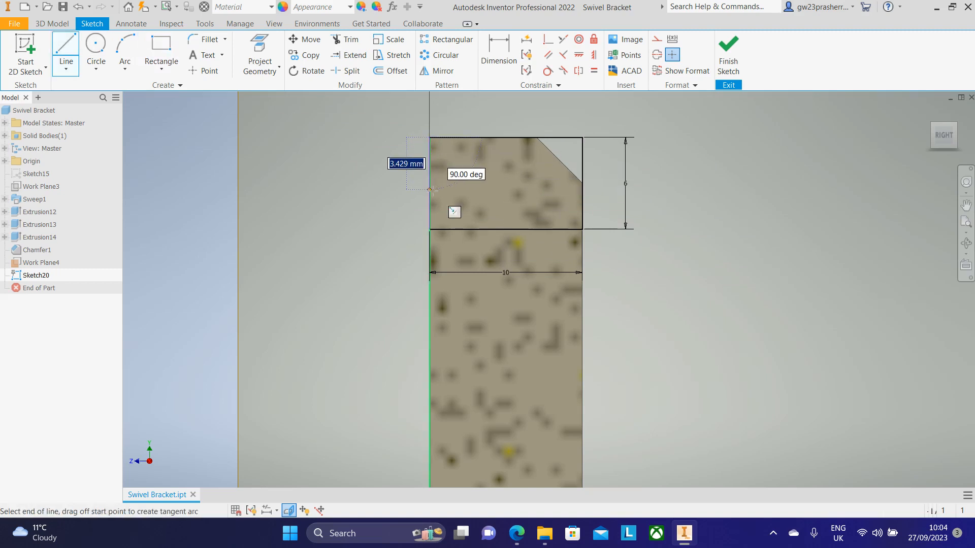
type("3")
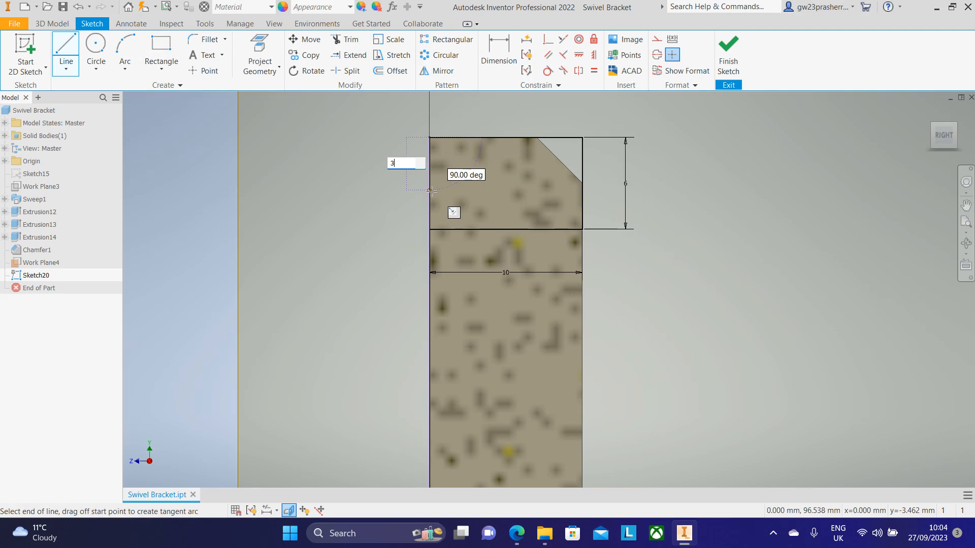
key("Return")
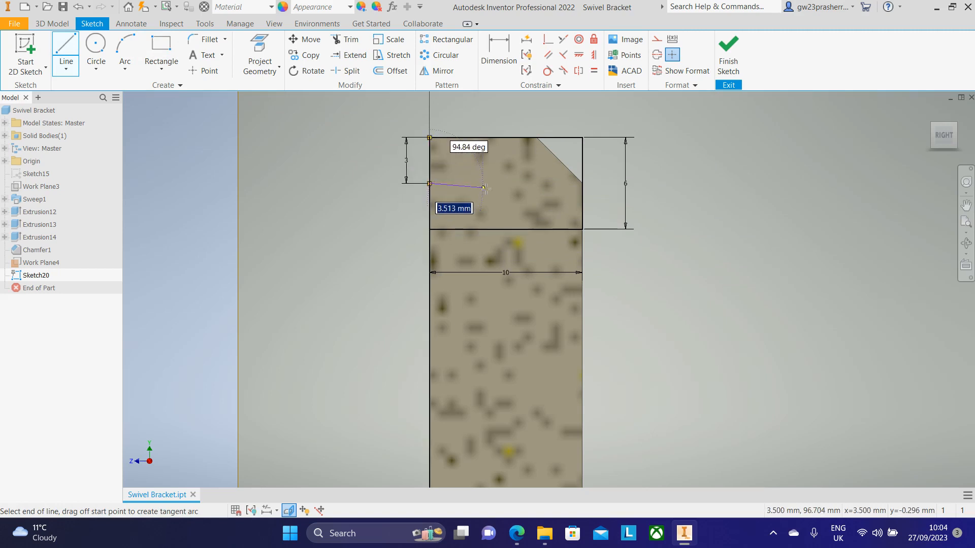
type("5")
key("Return")
key("Escape")
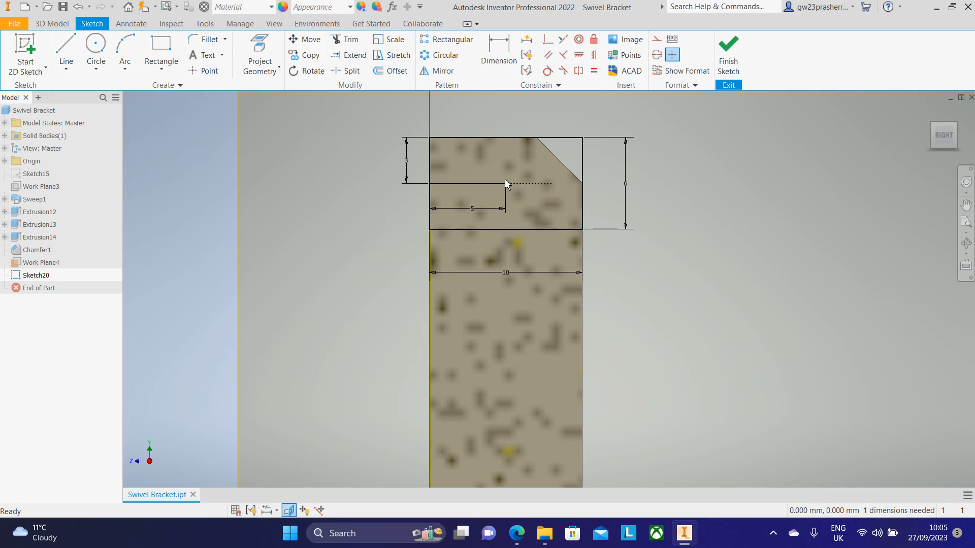
Step: Draw a 45° line from the end of the 5 mm line down to the section's bottom edge
key("l")
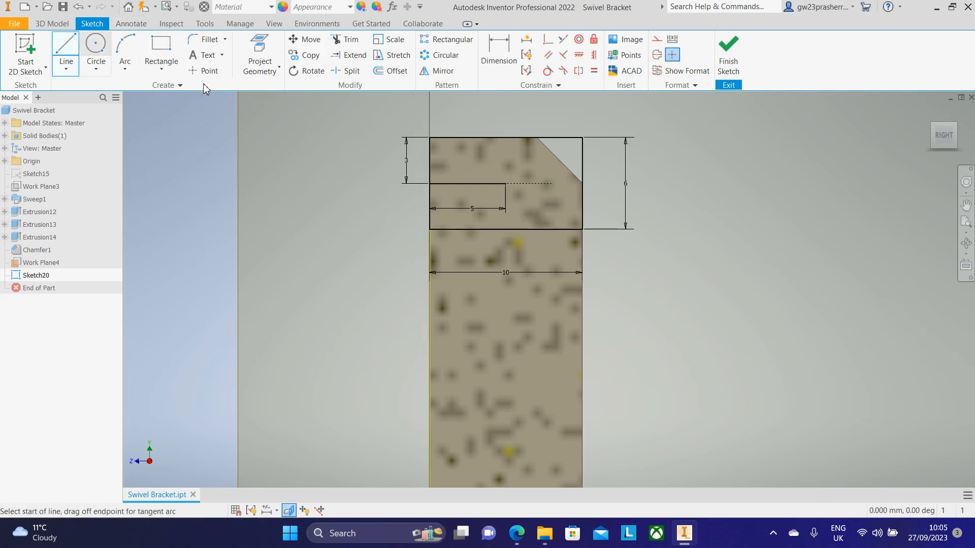
left_click(508, 186)
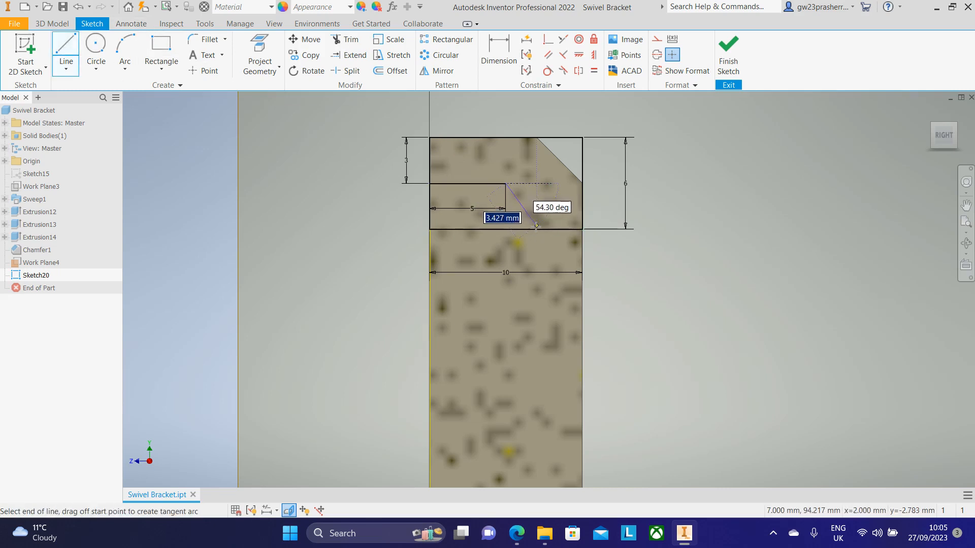
key("Tab")
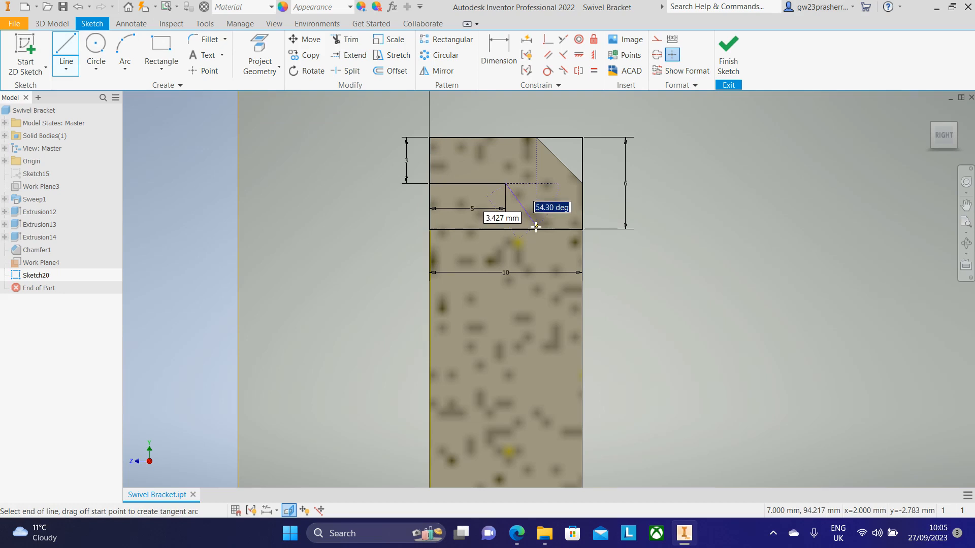
type("45")
key("Tab")
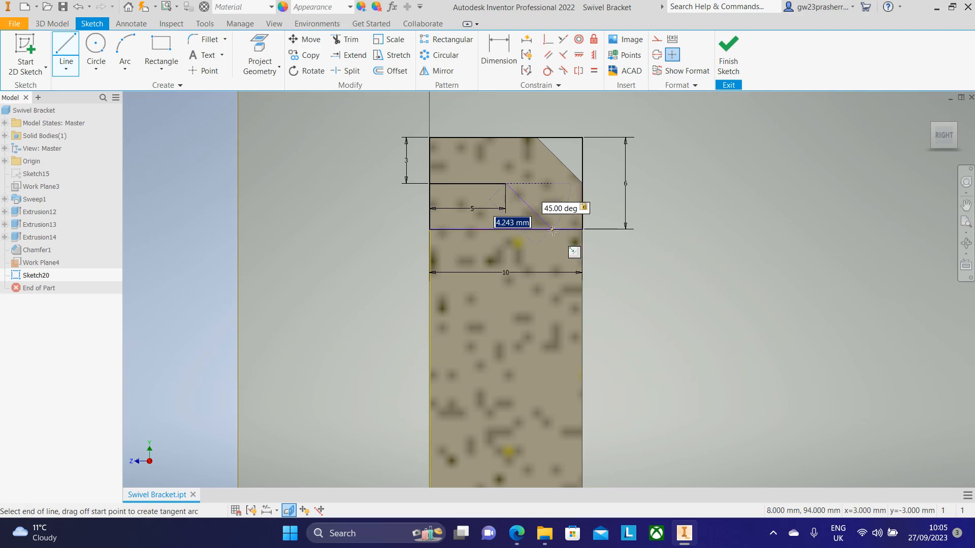
left_click(553, 230)
key("Escape")
key("Escape")
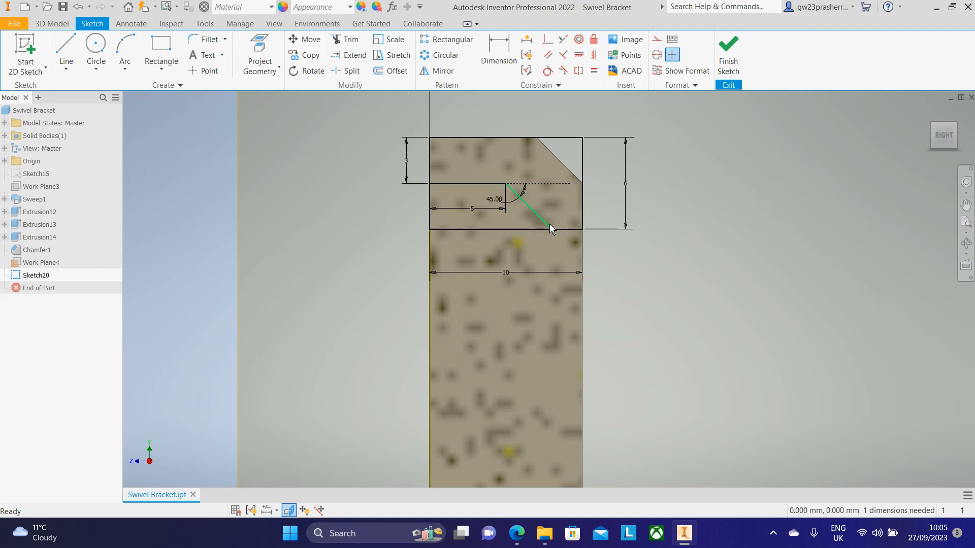
Step: Draw the chamfer line from the top edge's chamfer point to the right side, then down to the bottom-right corner
scroll(569, 167, "up", 2)
scroll(568, 161, "down", 1)
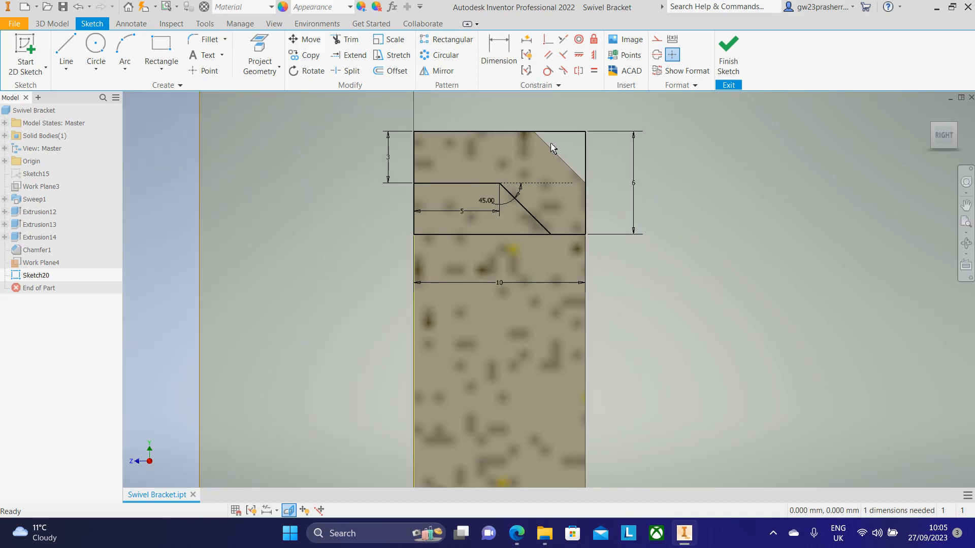
left_click(72, 47)
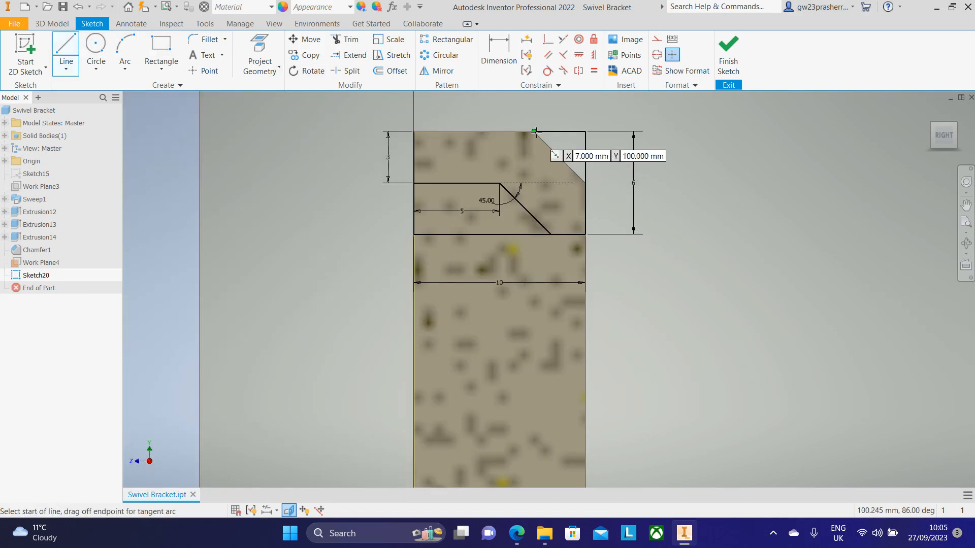
left_click(534, 131)
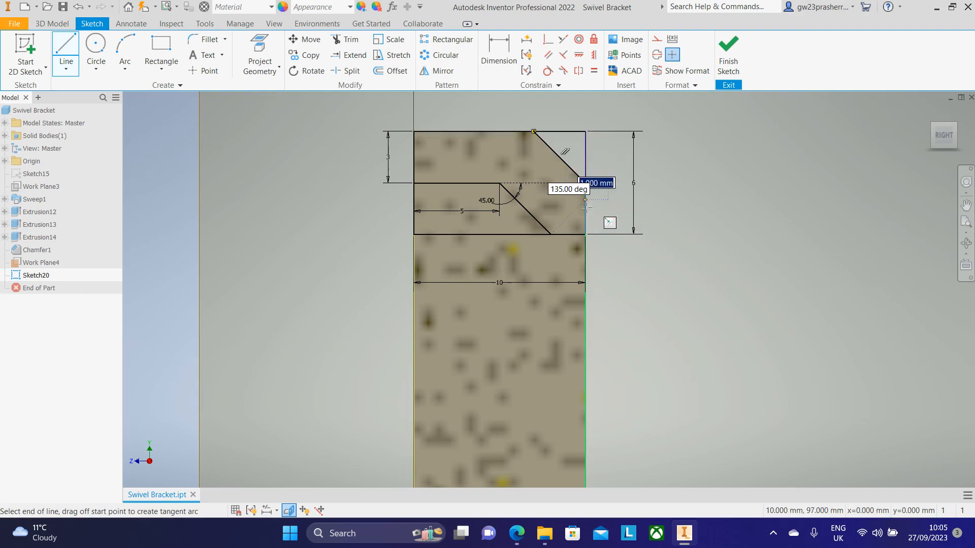
left_click(585, 236)
left_click(586, 234)
key("Escape")
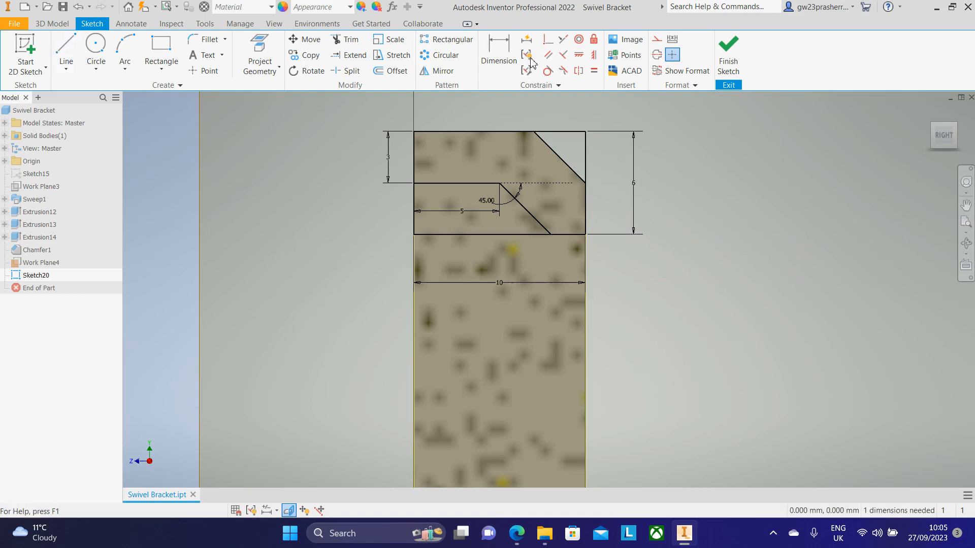
Step: Trim the top edge segment beyond the chamfer, undoing the trim of the right edge
left_click(345, 39)
left_click(572, 133)
left_click(587, 158)
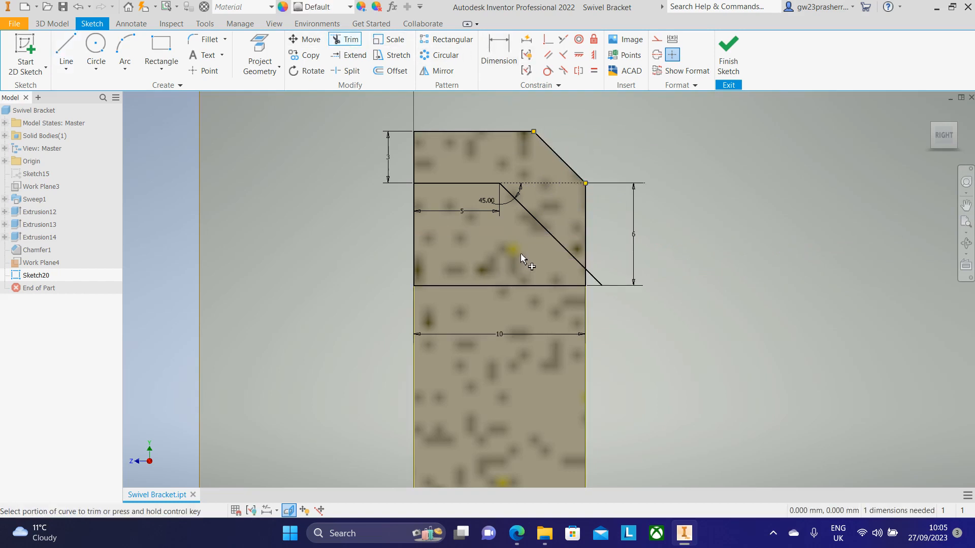
key("ctrl+z")
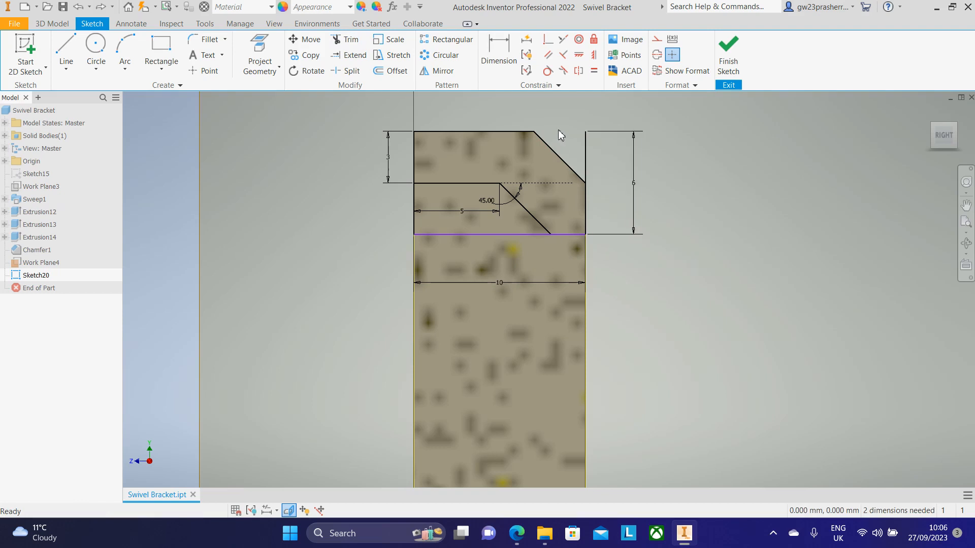
Step: Trim the bottom edge segment left of the 45° line, undoing the left-edge trim
left_click(338, 40)
left_click(485, 234)
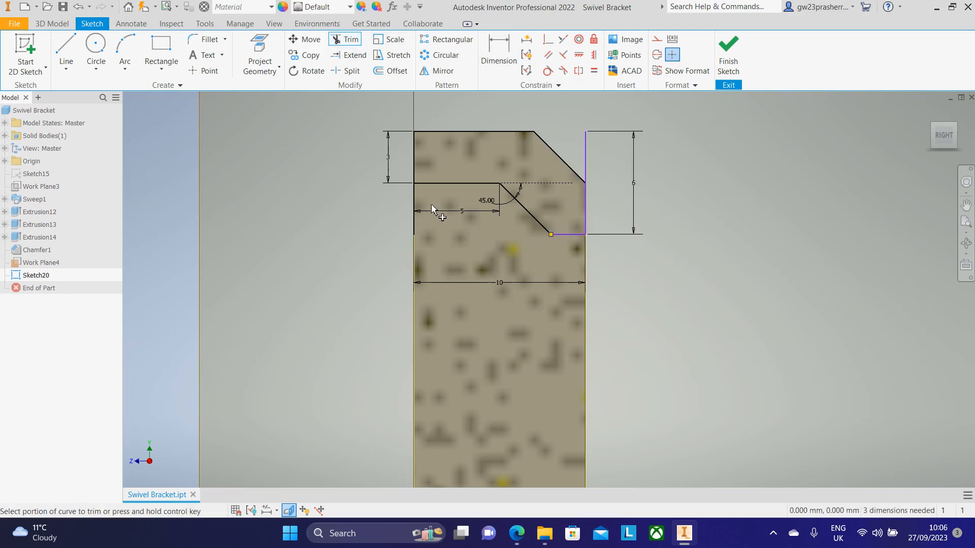
left_click(412, 204)
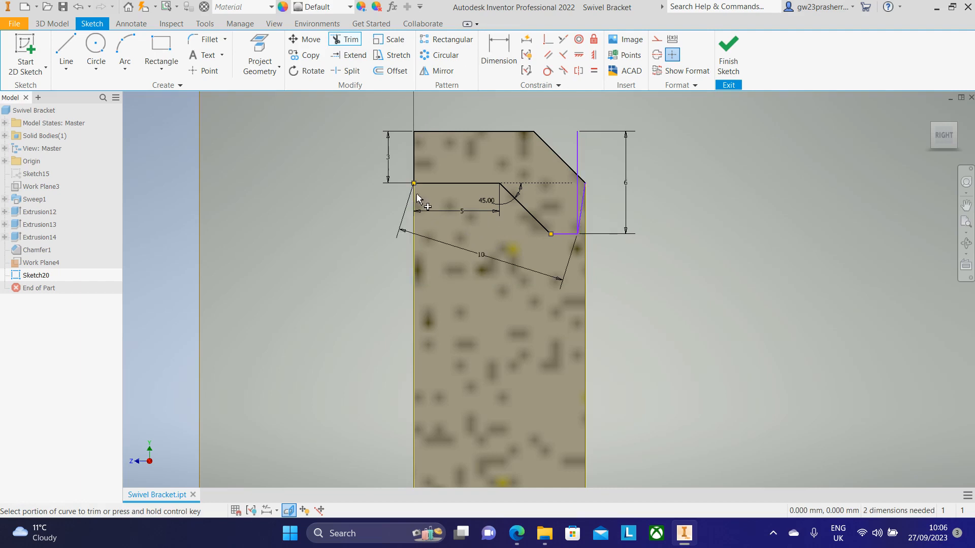
key("ctrl+z")
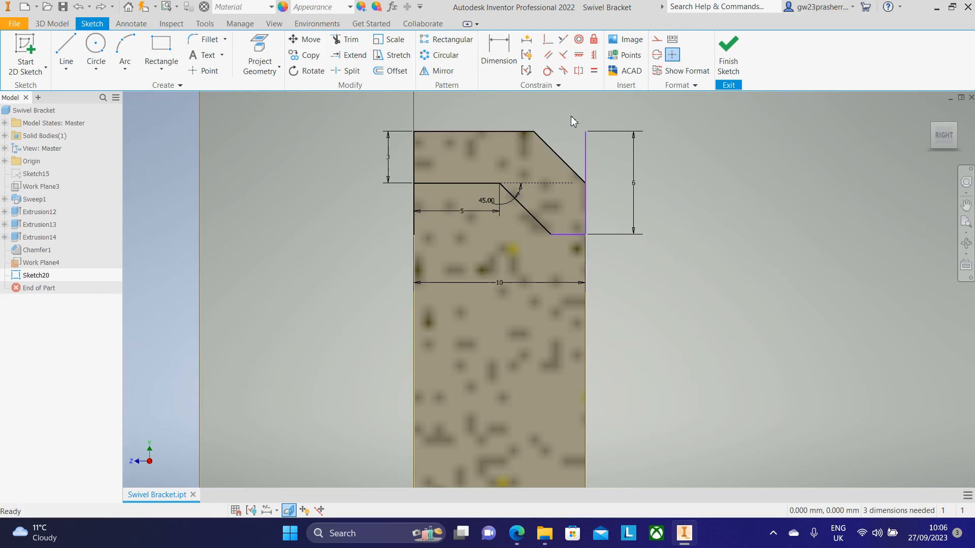
Step: Try to trim the upper segment of the section's right edge
key("x")
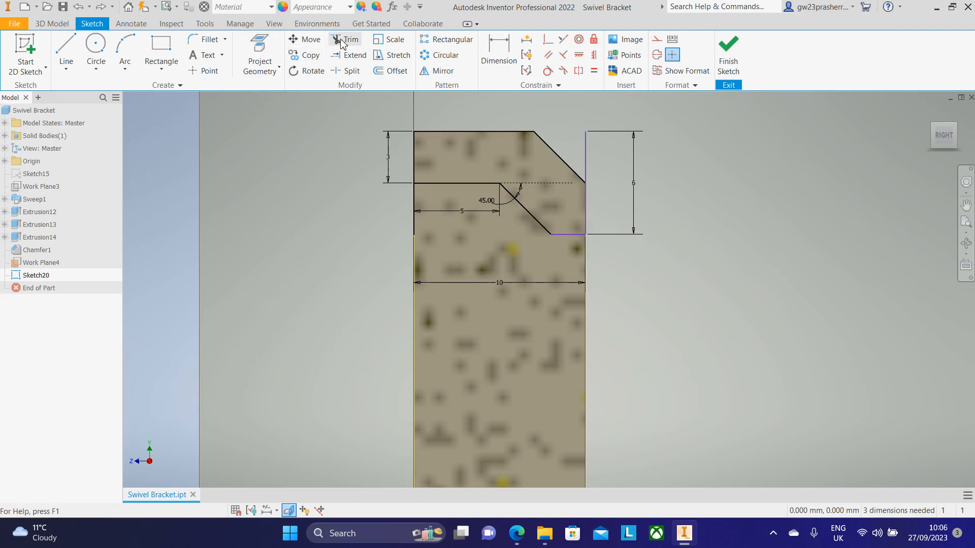
left_click(585, 152)
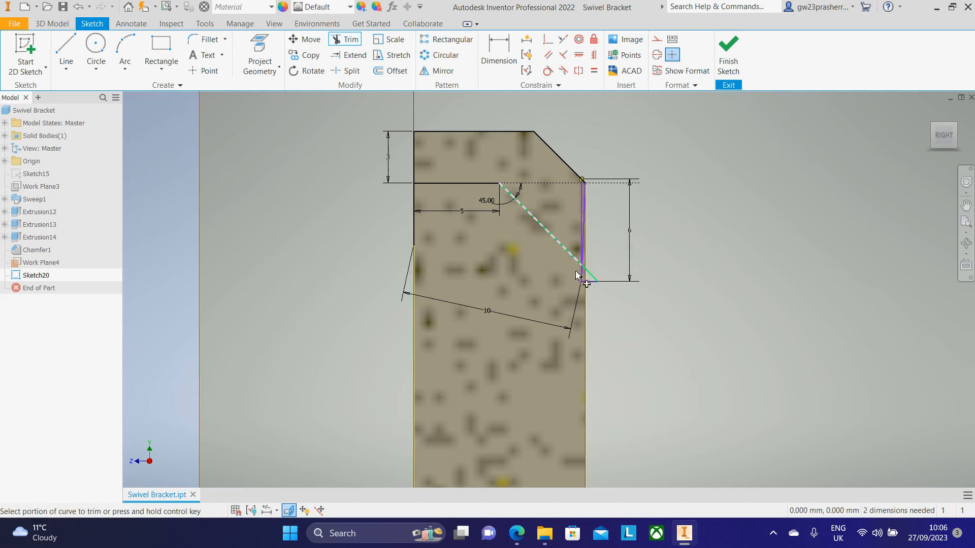
key("ctrl")
key("ctrl+z")
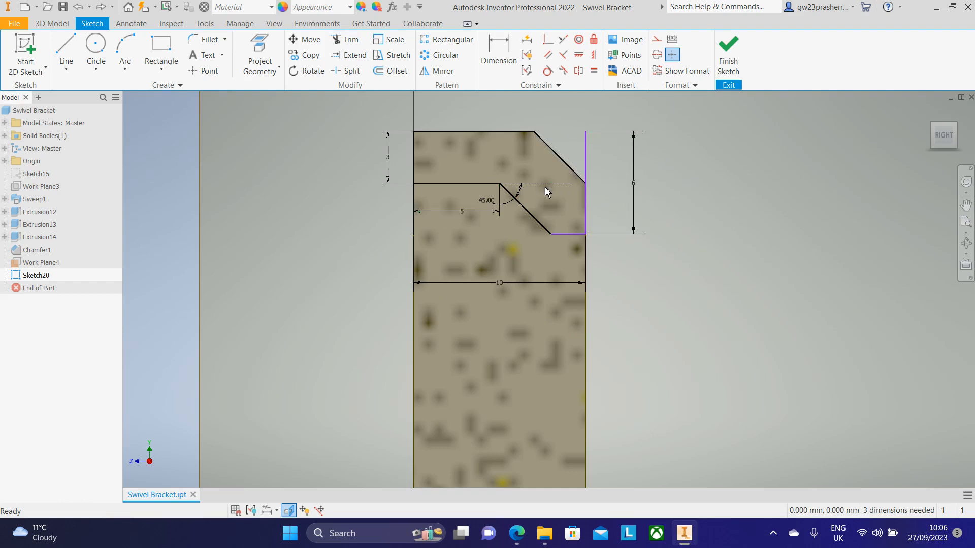
Step: Finish the sketch and cut-extrude the chamfer profile symmetrically 30 mm across the plate's top
left_click(727, 57)
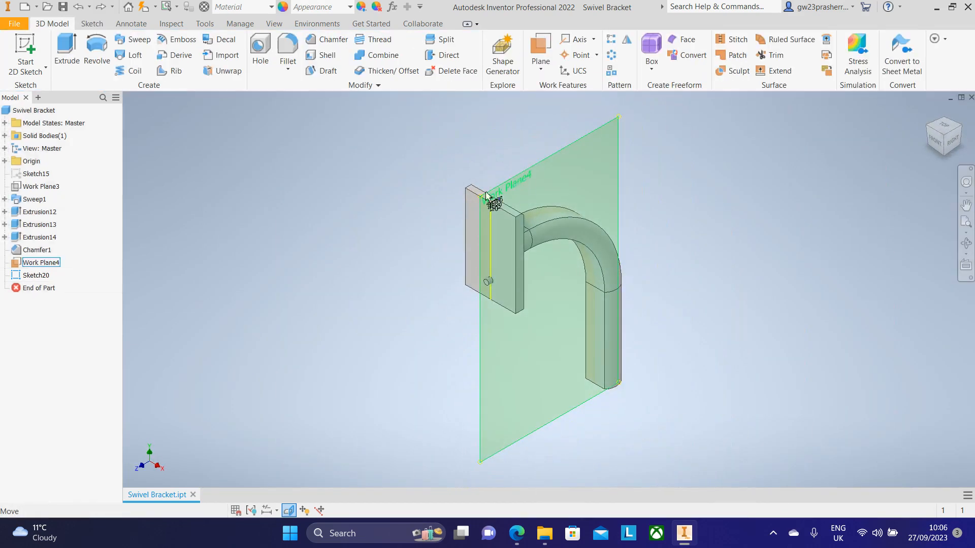
middle_click_drag(402, 211, 300, 226)
left_click(68, 54)
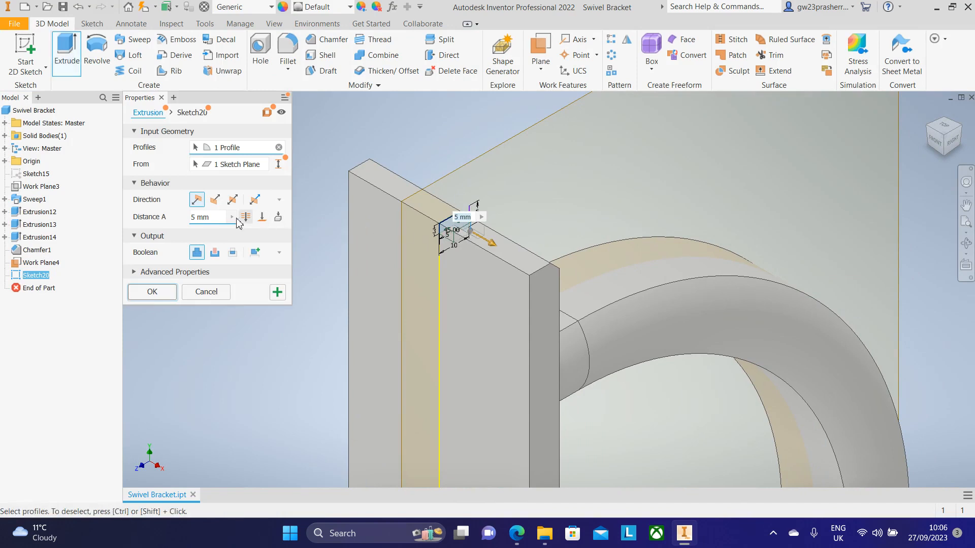
left_click(215, 254)
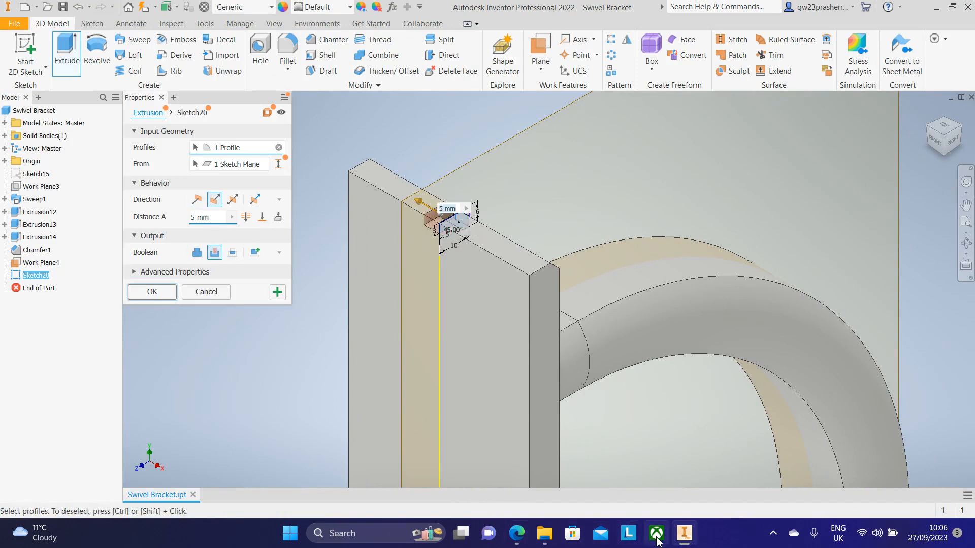
left_click(517, 533)
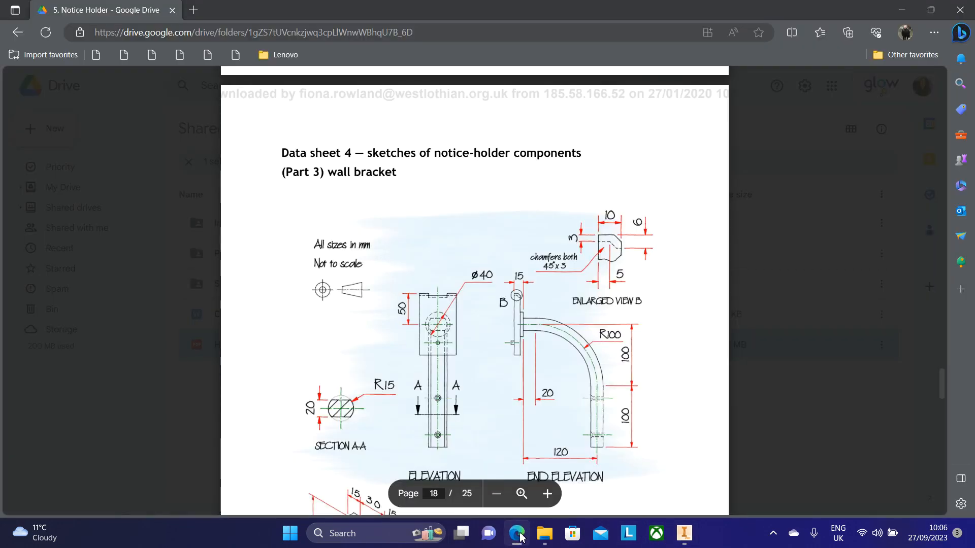
scroll(467, 420, "down", 4)
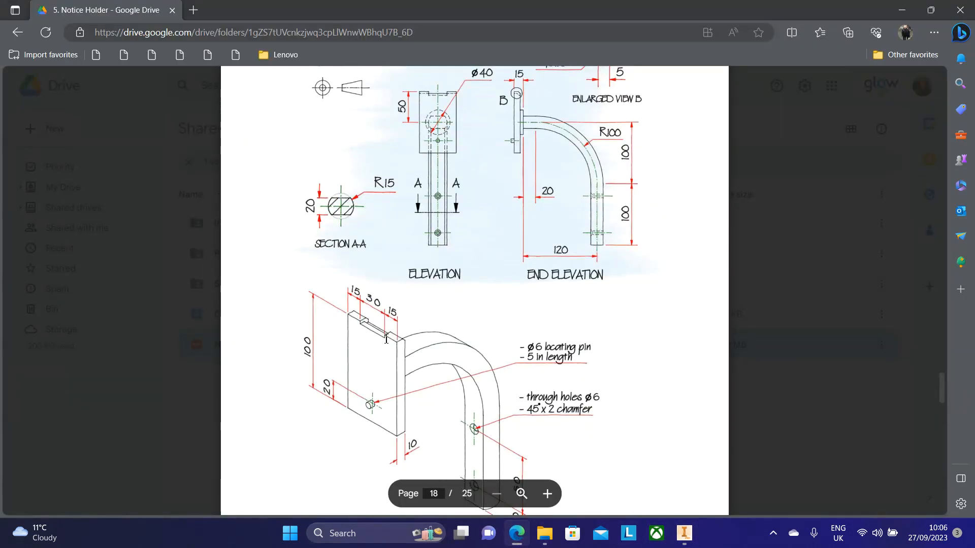
left_click(684, 539)
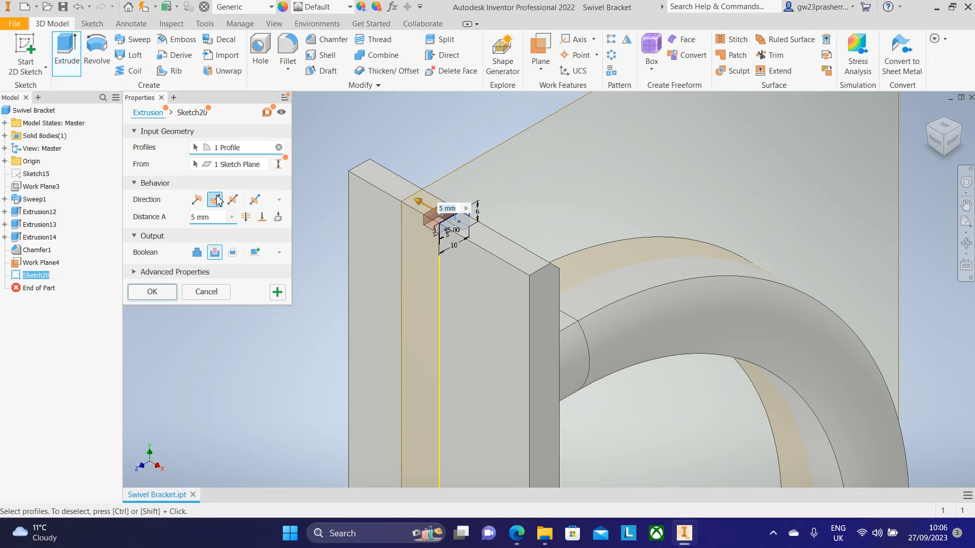
double_click(216, 217)
type("30")
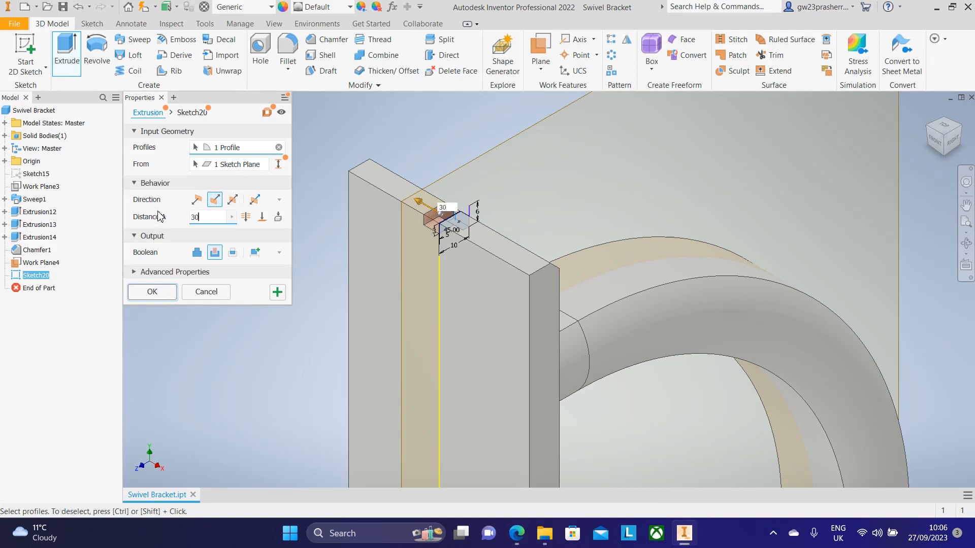
left_click(233, 199)
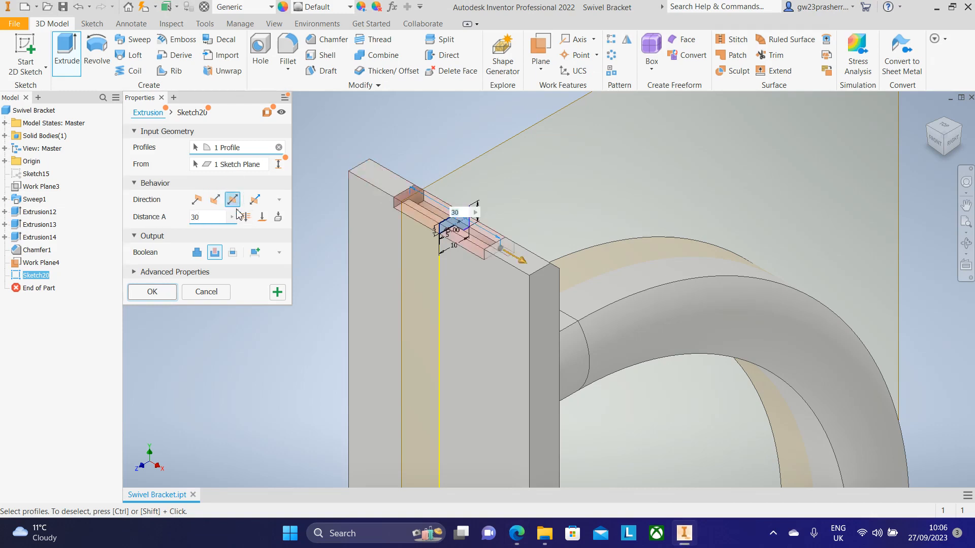
left_click(152, 292)
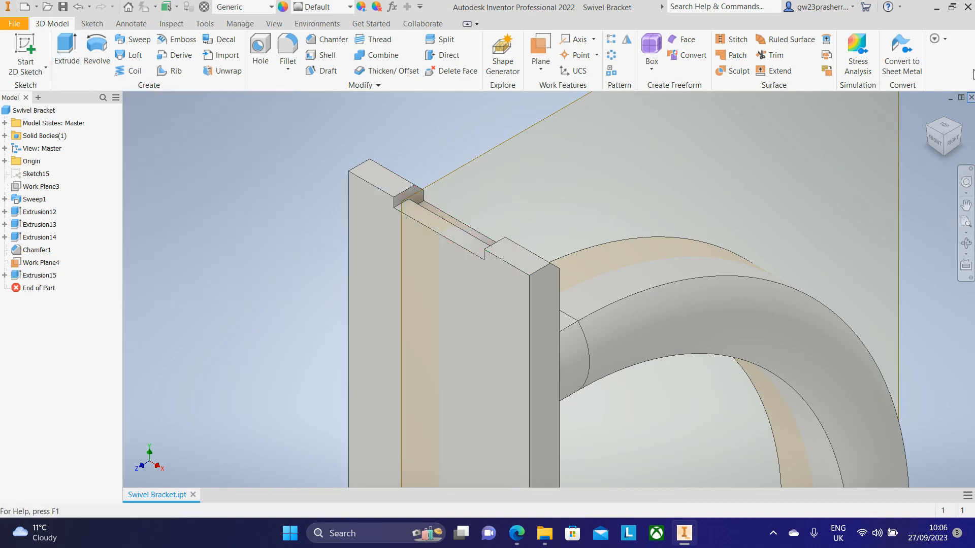
left_click(960, 140)
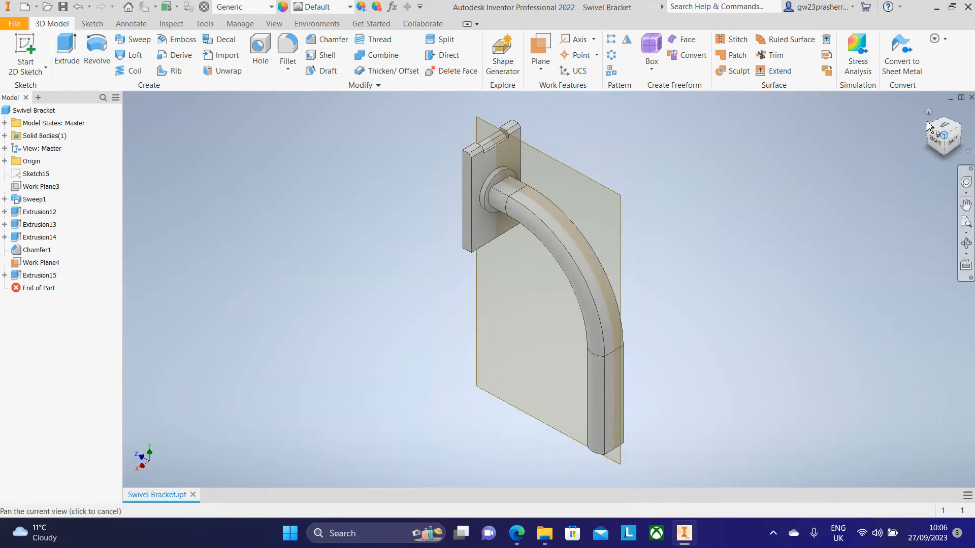
scroll(489, 126, "down", 5)
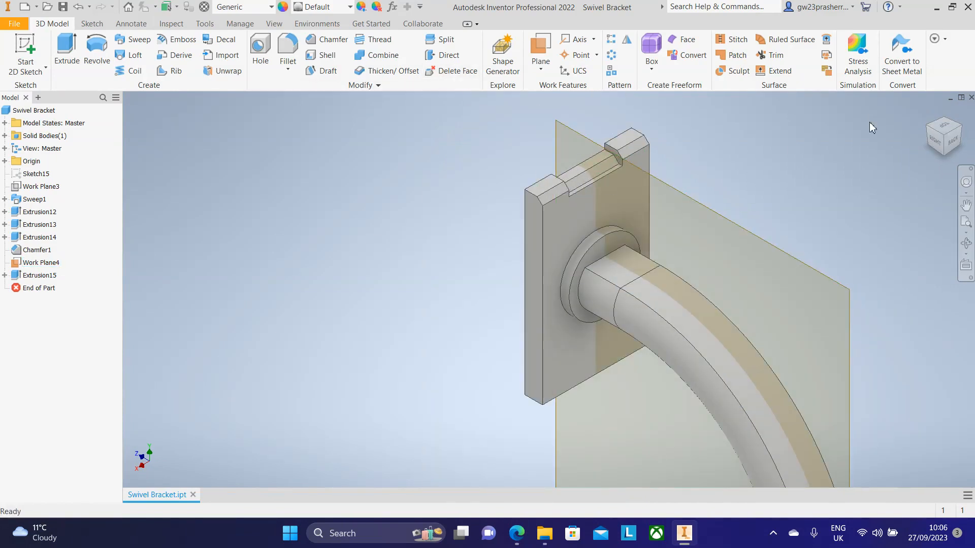
left_click(928, 132)
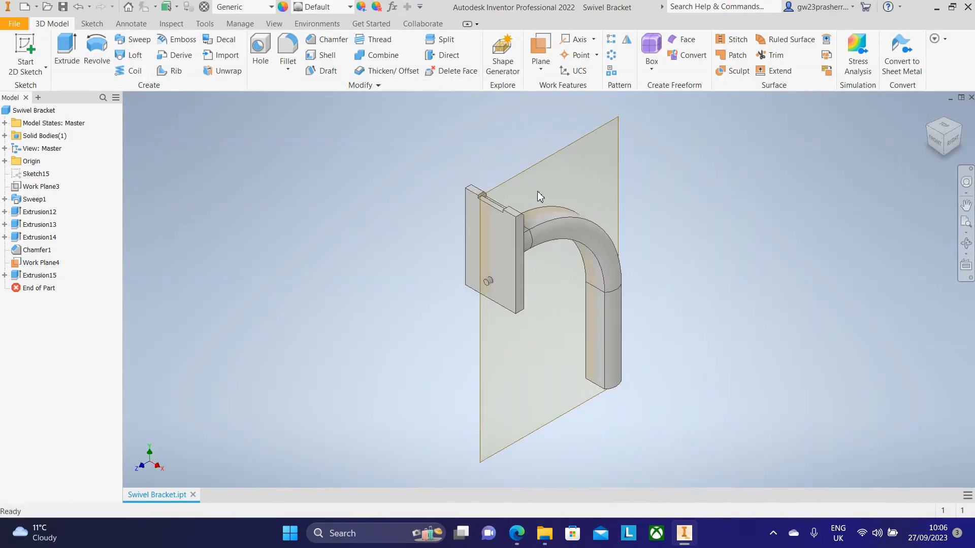
scroll(535, 194, "down", 3)
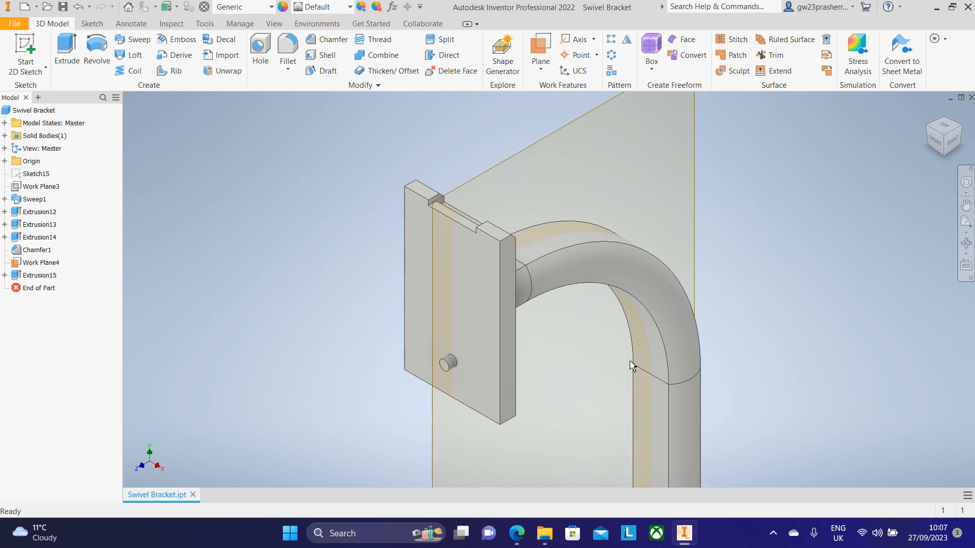
Step: Check the reference drawing for the pin and hole dimensions on the bracket
left_click(516, 533)
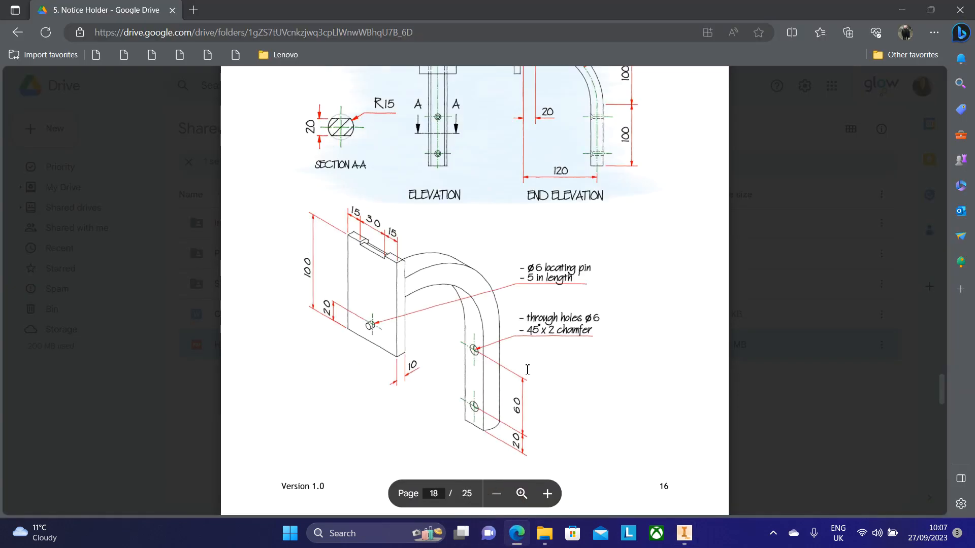
scroll(528, 370, "down", 3)
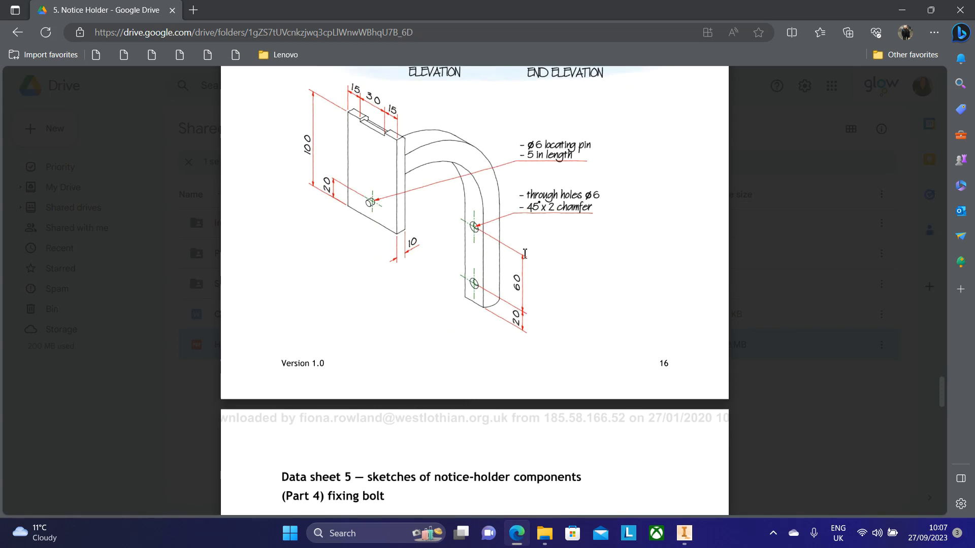
left_click(684, 533)
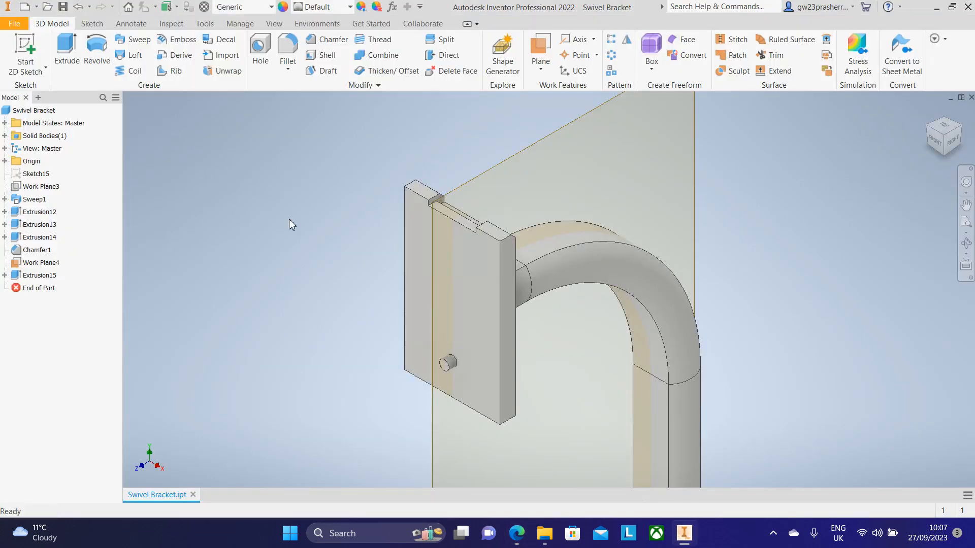
Step: Hide the work plane that crosses the bar
scroll(666, 200, "up", 5)
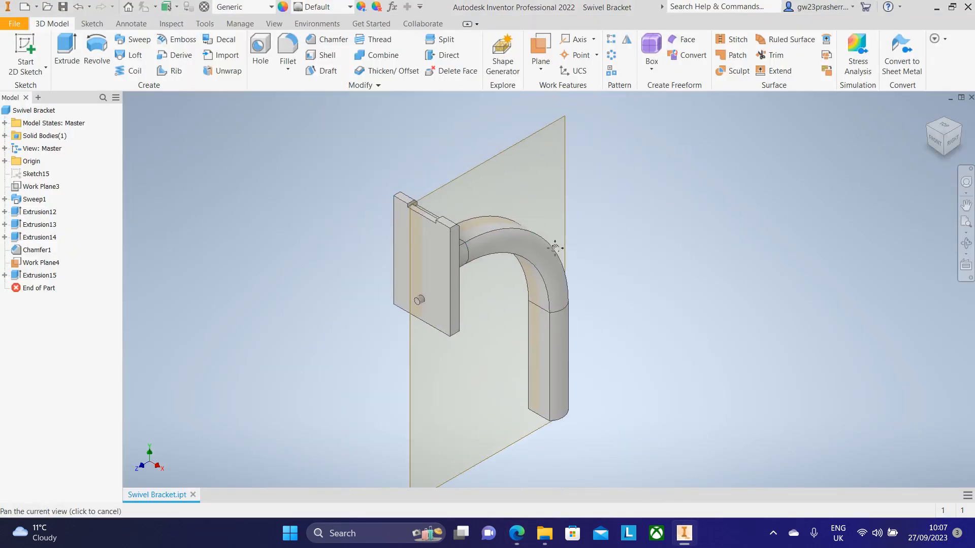
left_click(454, 182)
right_click(453, 181)
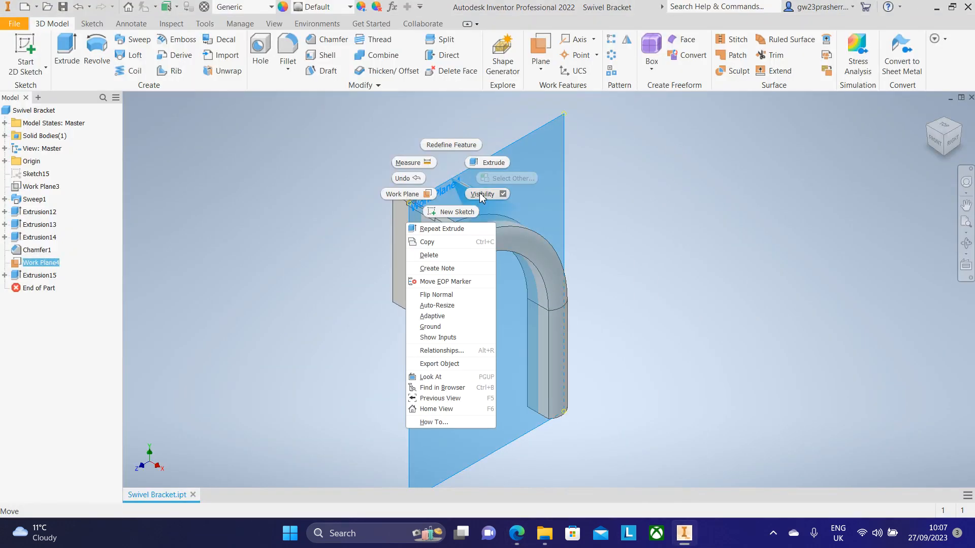
left_click(479, 193)
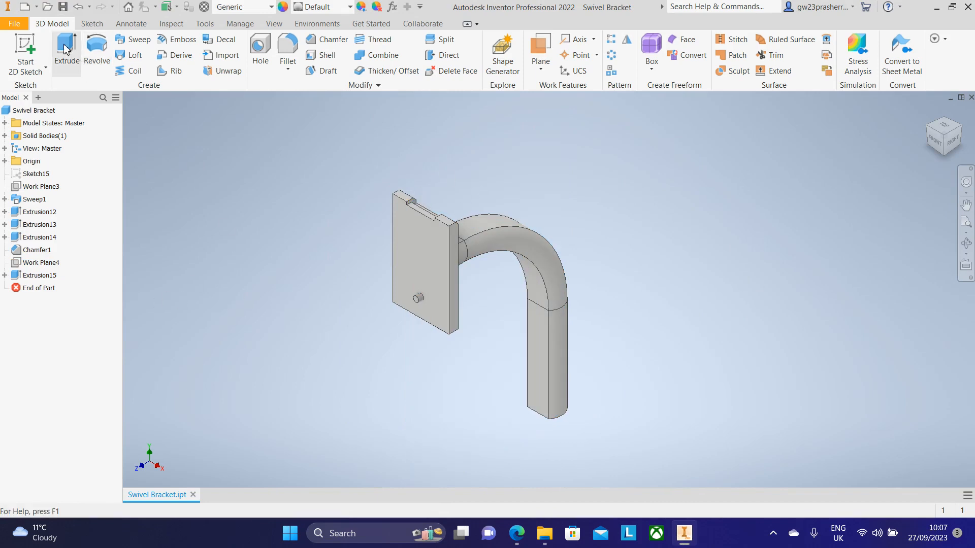
Step: Start a 2D sketch on the front face of the bar's lower leg, checking the drawing for hole positions
left_click(24, 46)
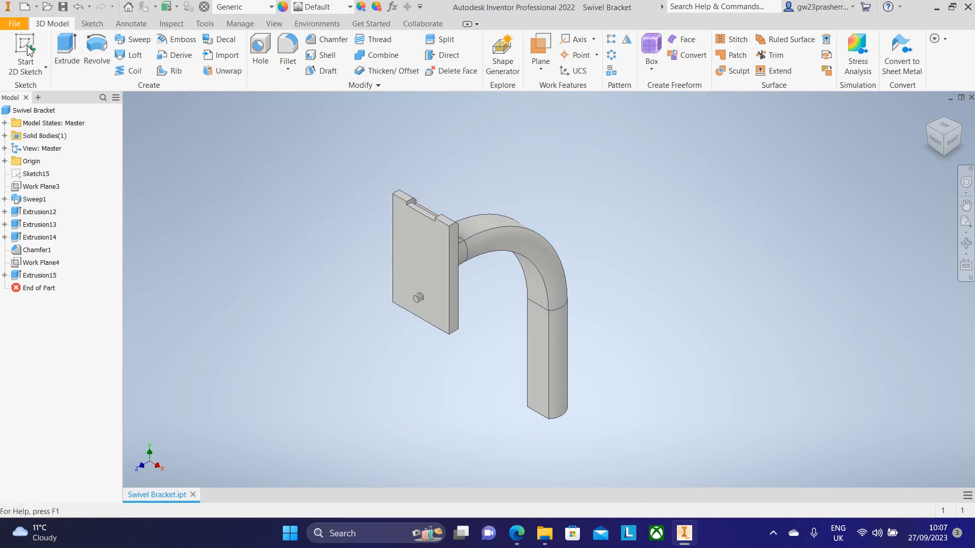
left_click(542, 379)
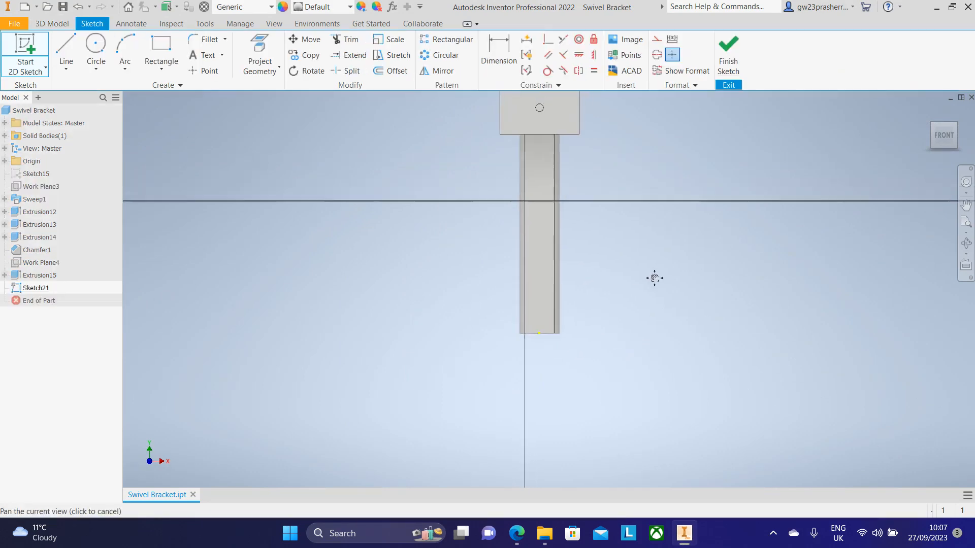
left_click(522, 535)
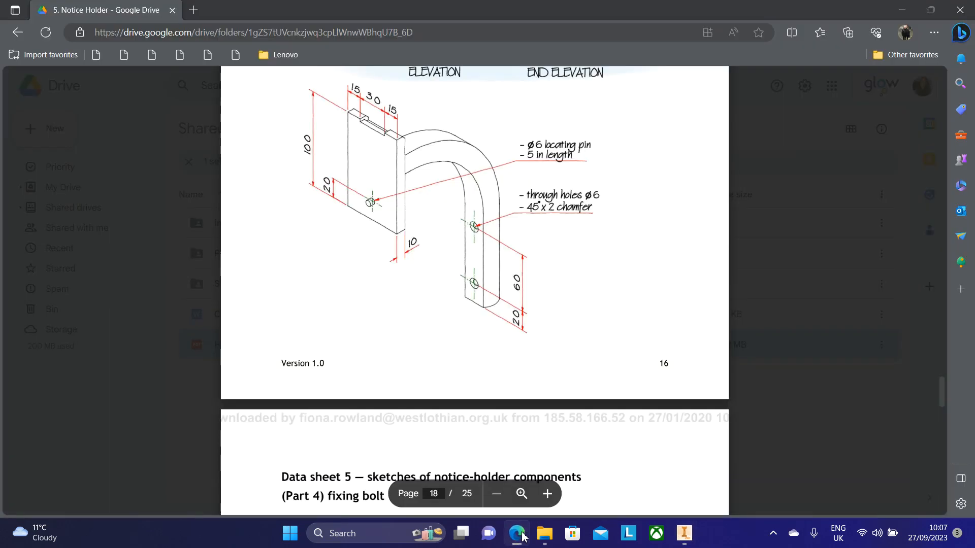
left_click(522, 534)
Step: Sketch two 6 mm circles, one above the other, on the bar's lower leg
left_click(96, 48)
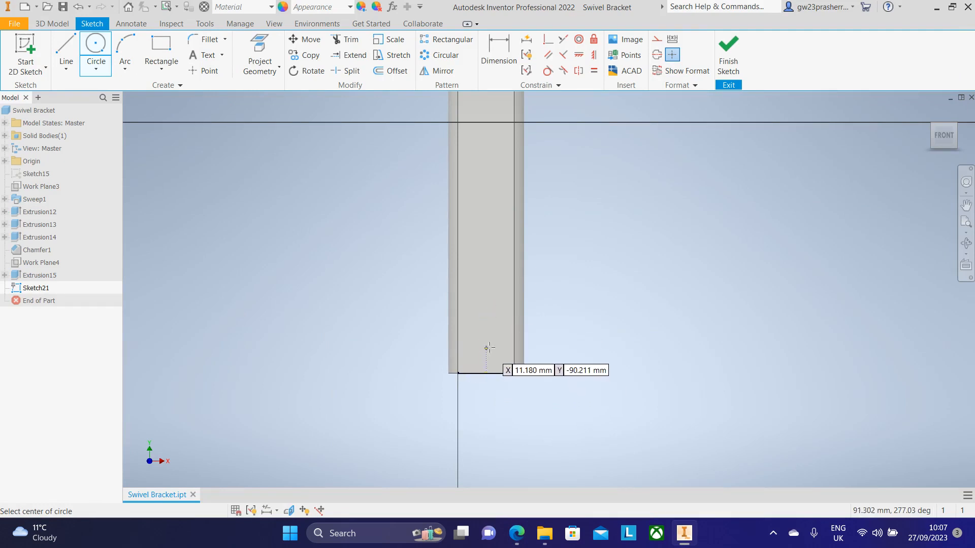
left_click(486, 311)
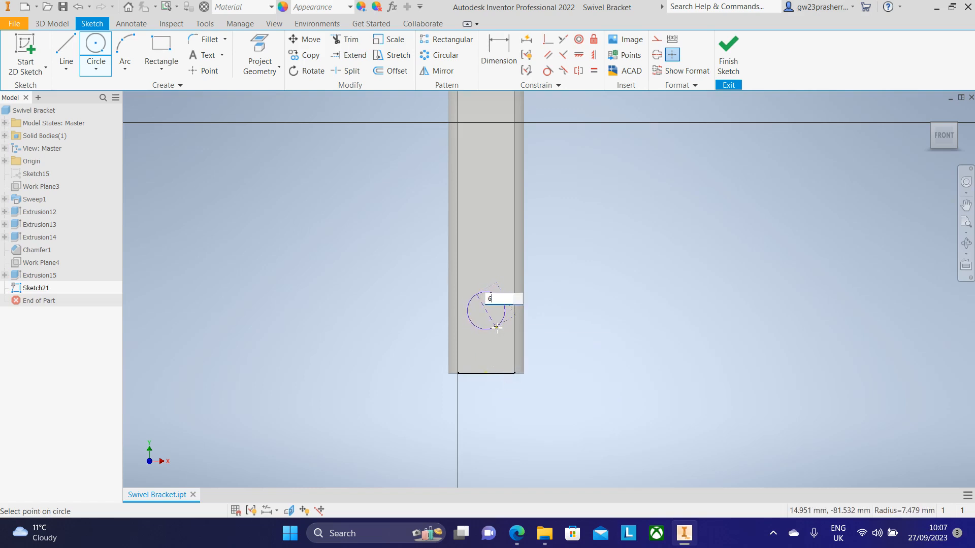
type("6")
key("Return")
left_click(485, 236)
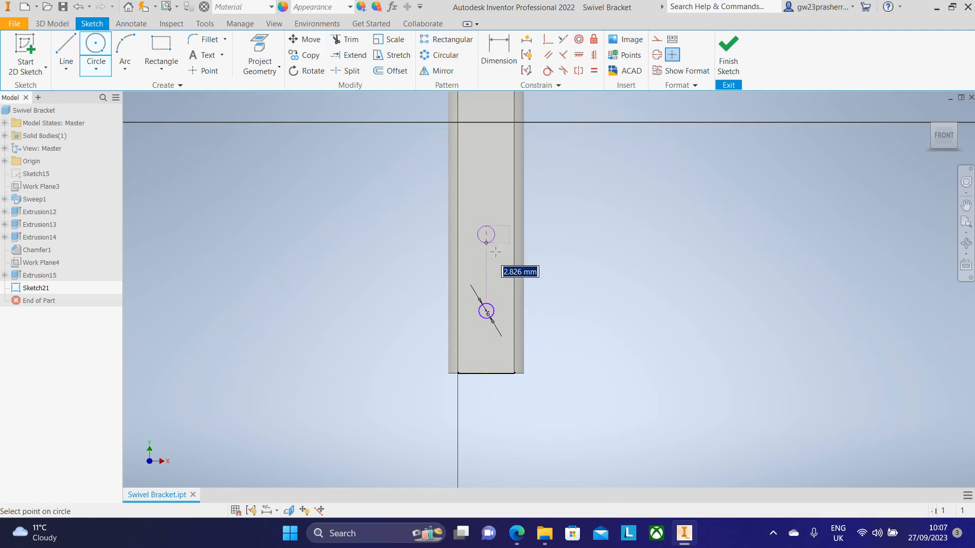
type("6")
key("Return")
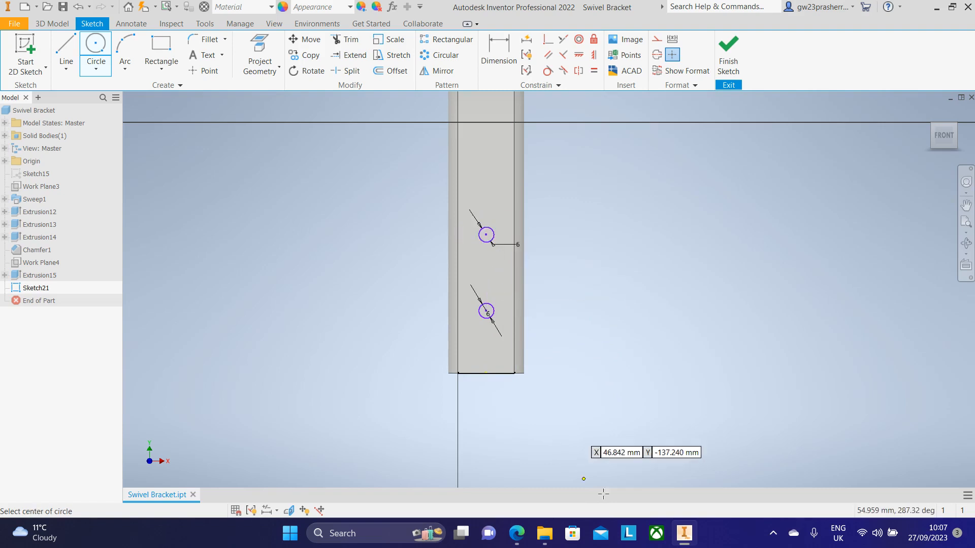
Step: Dimension the lower circle's centre 20 mm from the bar's bottom end
scroll(539, 396, "down", 3)
left_click(498, 49)
left_click(468, 356)
left_click(441, 232)
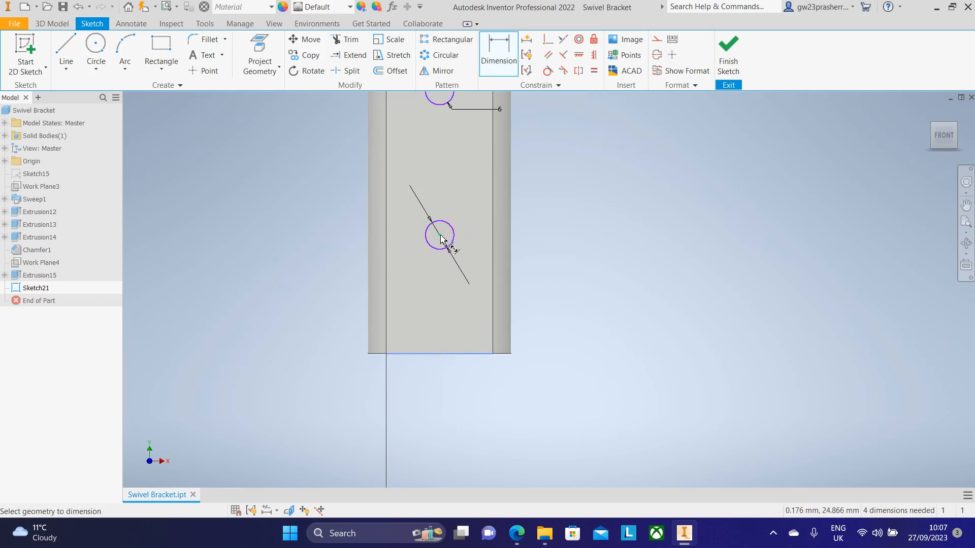
left_click(688, 267)
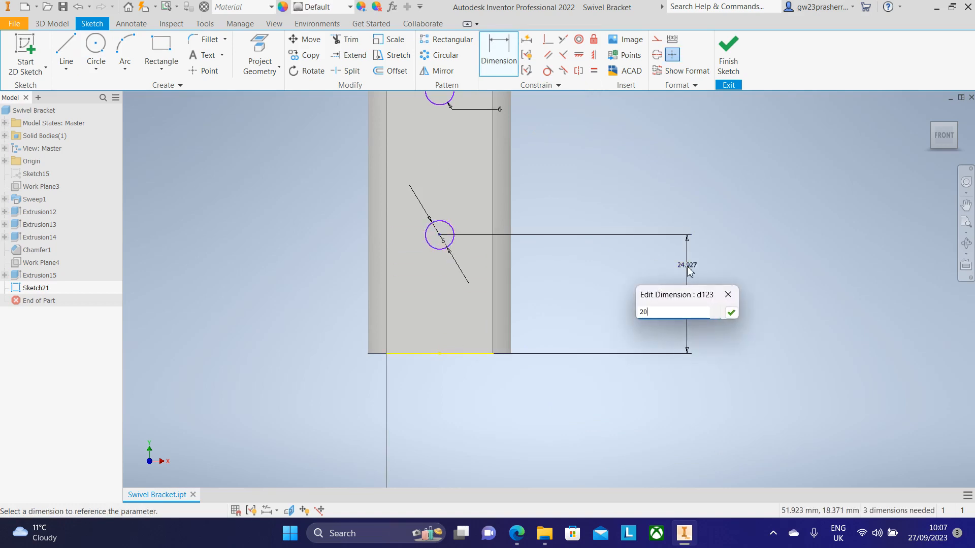
type("20")
key("Return")
Step: Dimension the upper circle's centre 60 mm above the lower circle
scroll(685, 269, "up", 3)
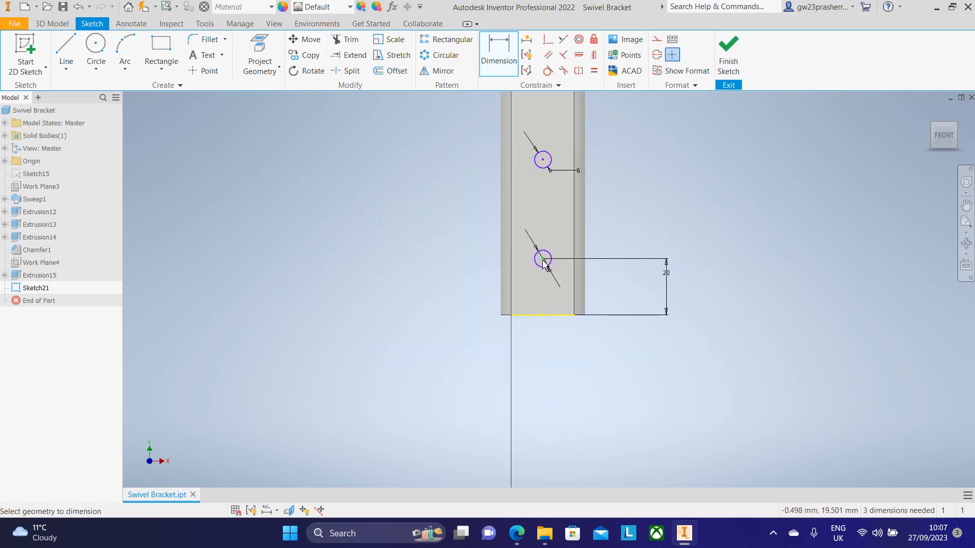
left_click(552, 167)
left_click(666, 190)
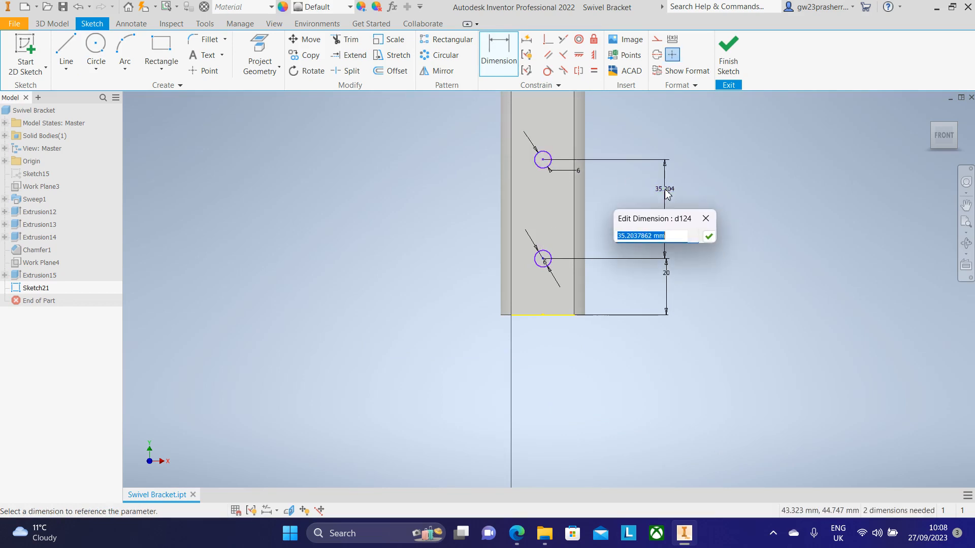
left_click(516, 533)
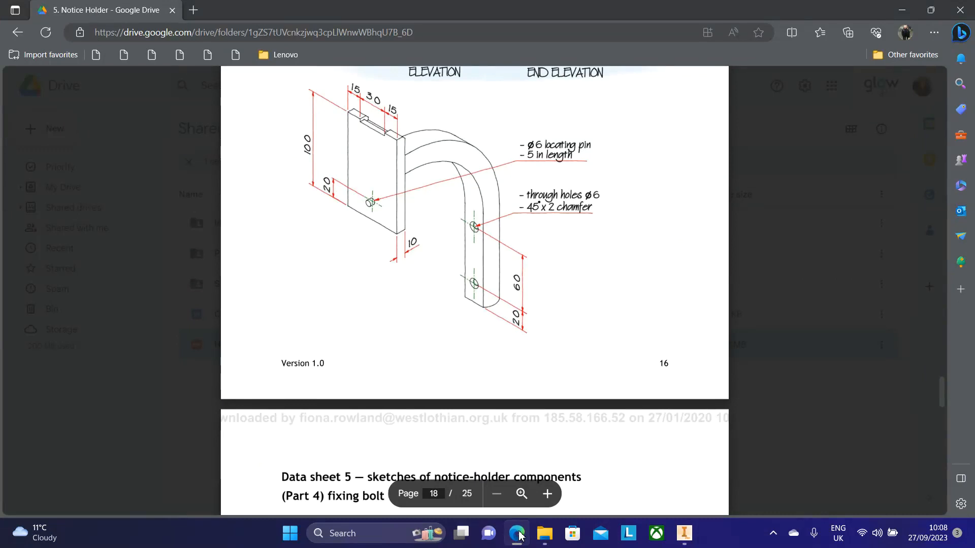
left_click(517, 533)
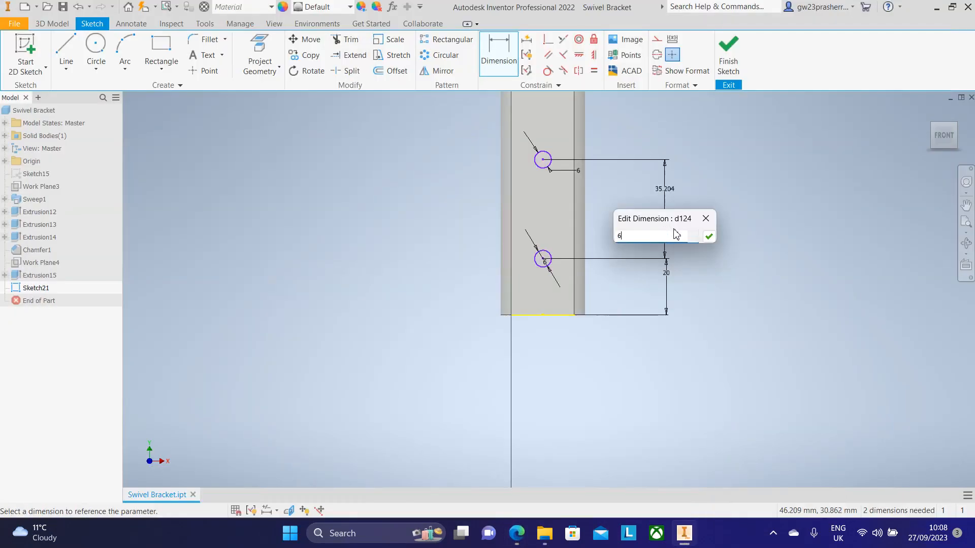
type("60")
key("Return")
Step: Finish the sketch and cut-extrude both circles 30 mm through the bar, reversing the direction
left_click(728, 56)
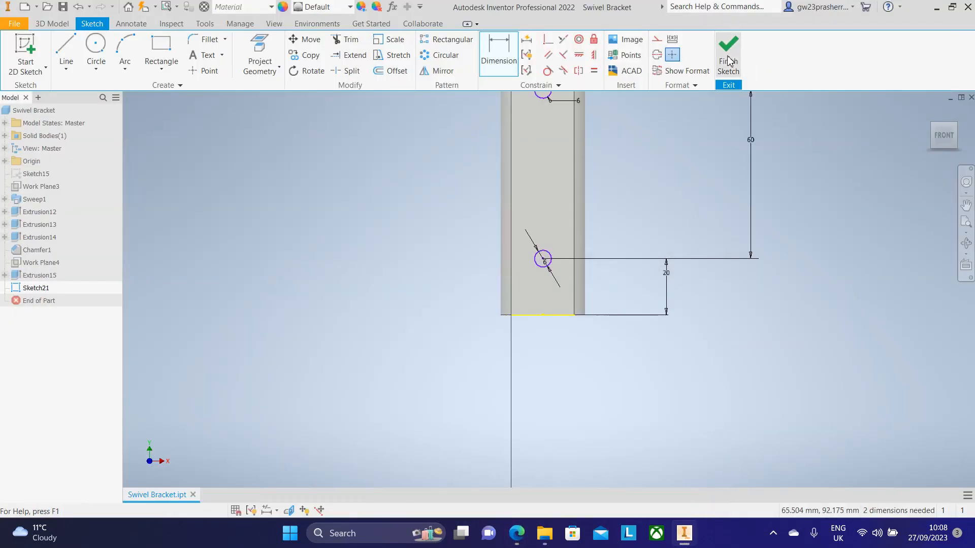
key("e")
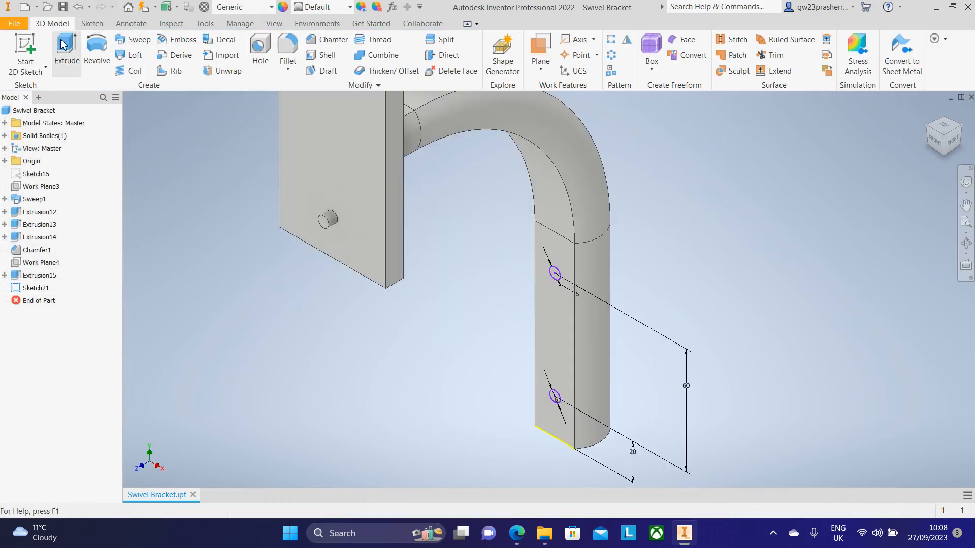
scroll(549, 275, "up", 5)
left_click(566, 275)
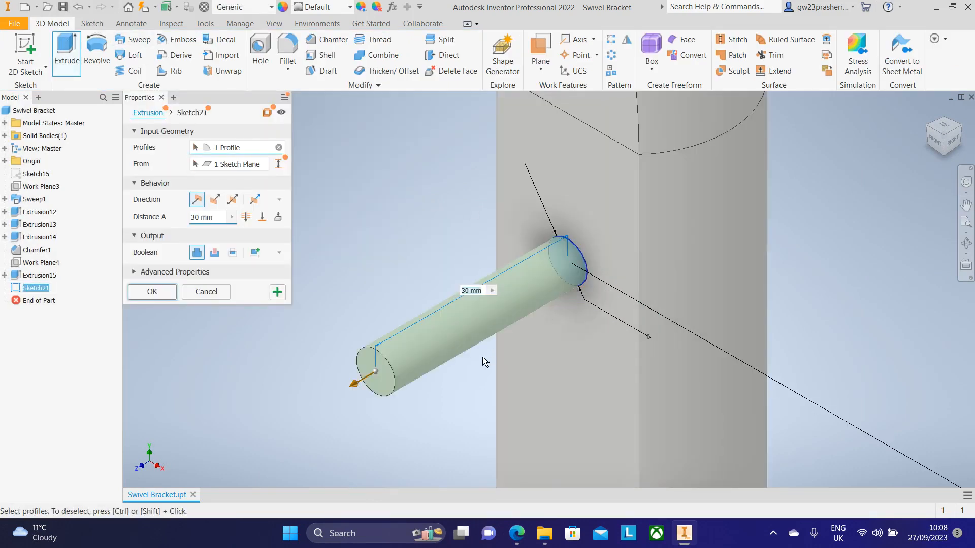
scroll(483, 356, "down", 4)
middle_click_drag(510, 481, 482, 281)
scroll(489, 276, "up", 4)
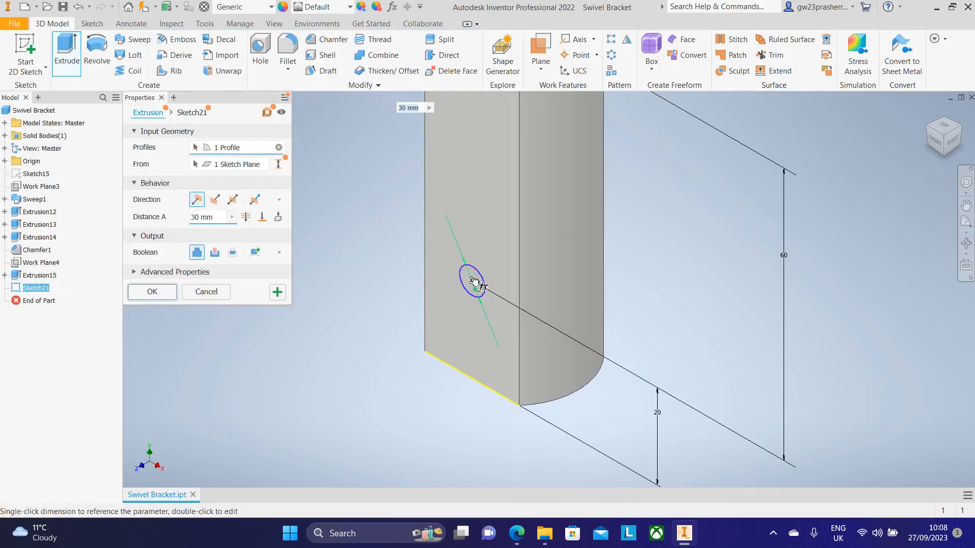
left_click(479, 279)
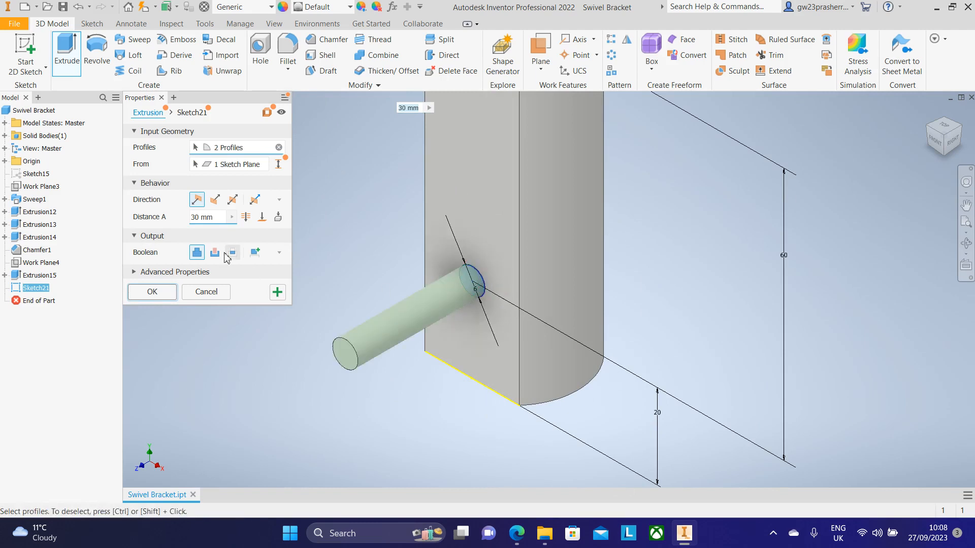
left_click(215, 200)
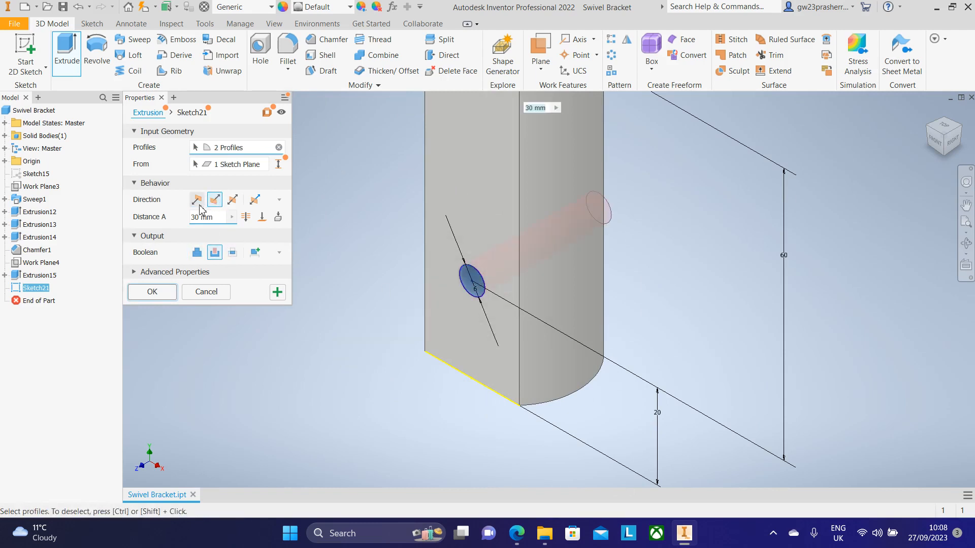
left_click(152, 292)
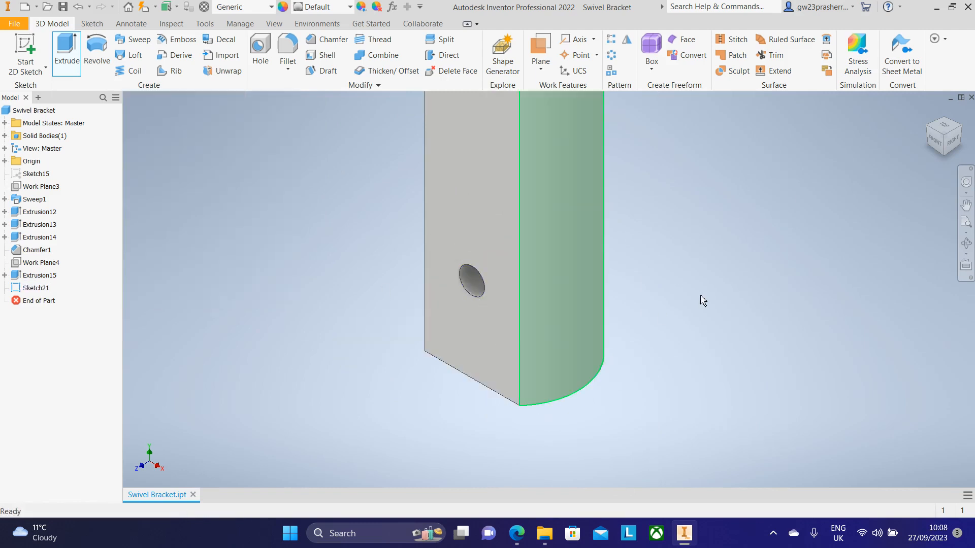
Step: Inspect the new holes from different angles and check the drawing's chamfer note
left_click(961, 131)
middle_click_drag(653, 400, 620, 273)
scroll(620, 273, "down", 3)
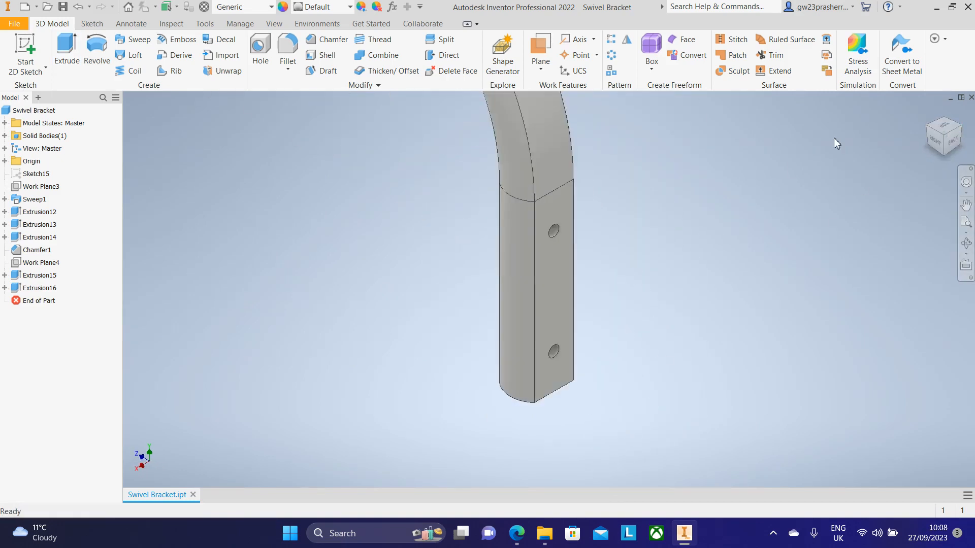
left_click(928, 130)
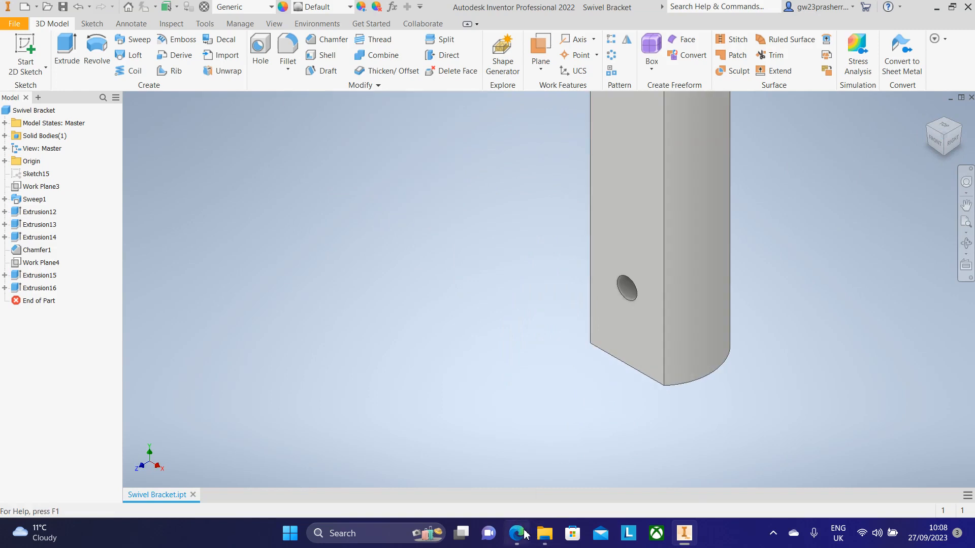
left_click(516, 533)
scroll(480, 269, "down", 1)
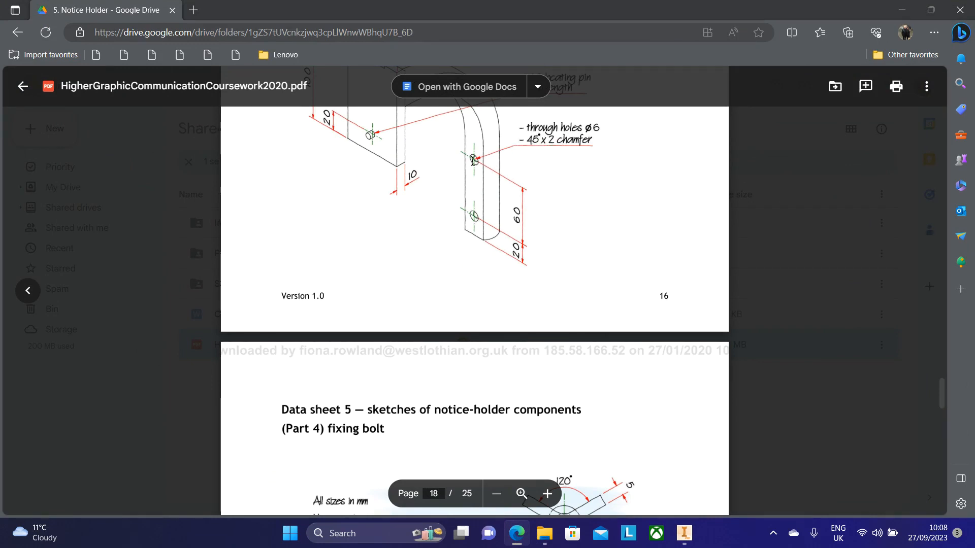
left_click(684, 533)
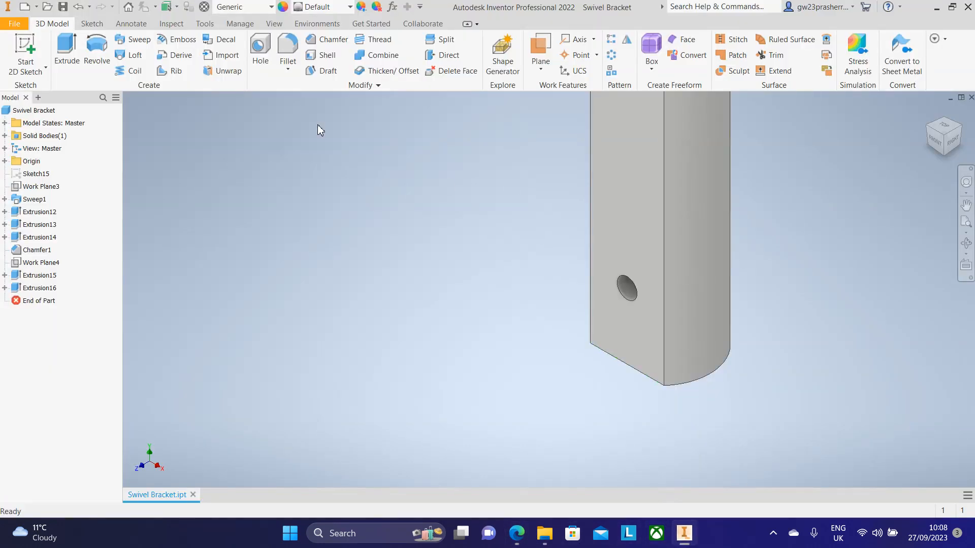
Step: Chamfer the edges of both holes by 2 mm
left_click(325, 40)
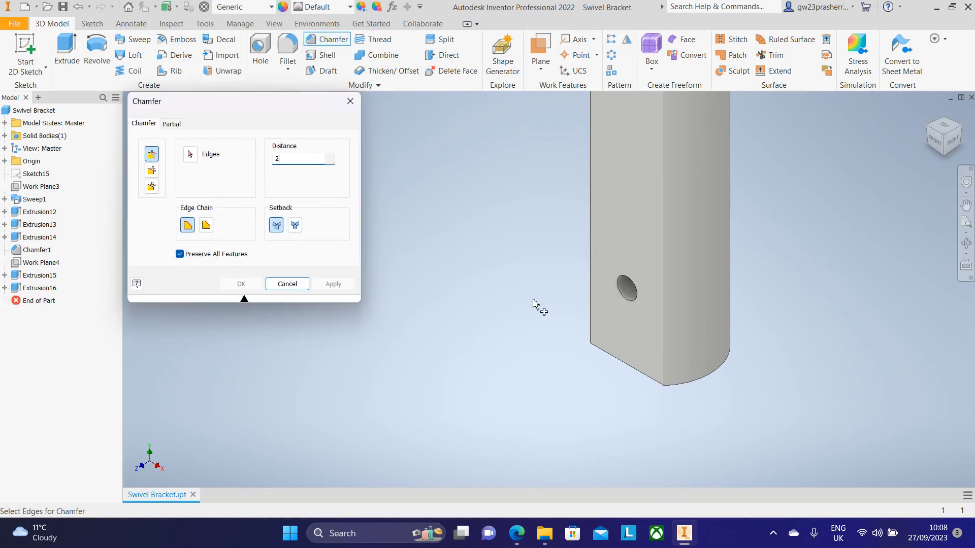
scroll(642, 290, "down", 3)
left_click(626, 285)
middle_click_drag(600, 312, 479, 182)
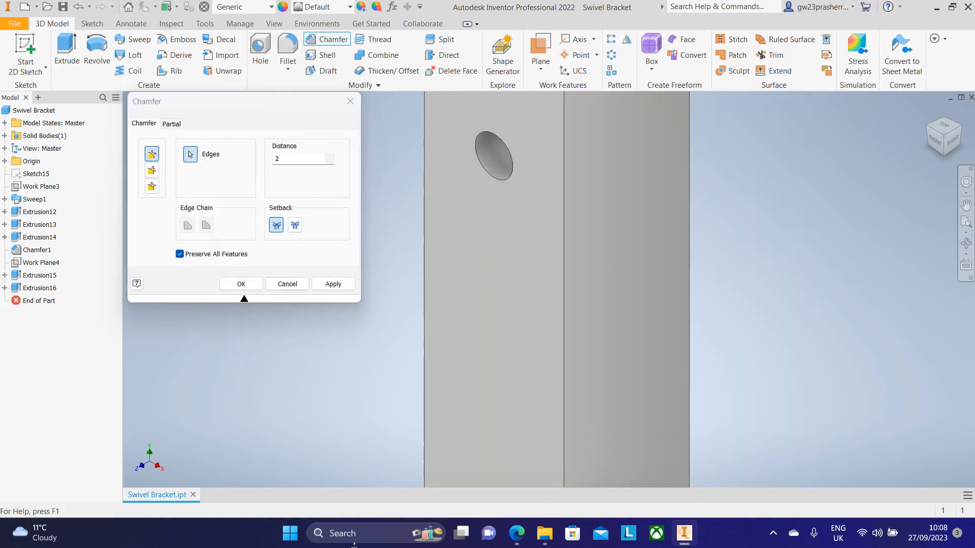
scroll(512, 153, "up", 5)
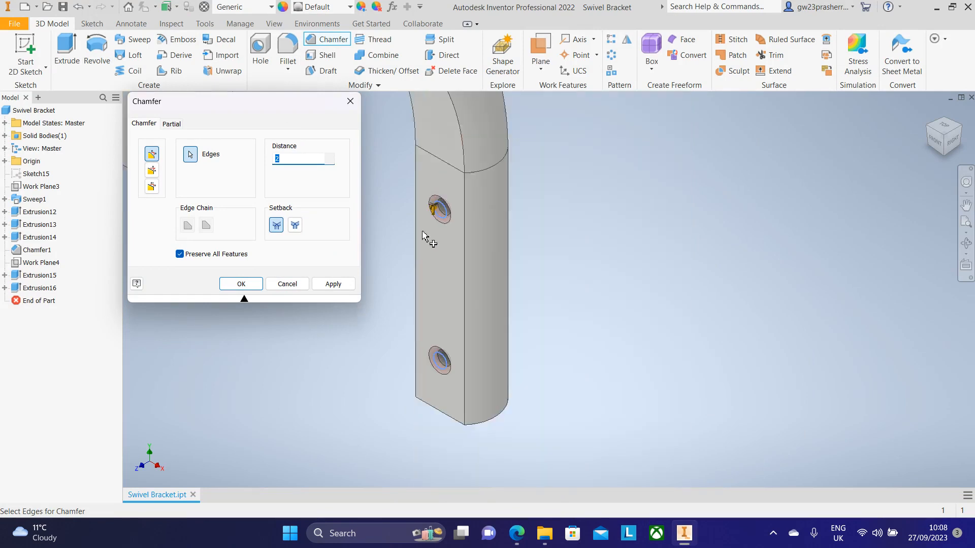
middle_click_drag(671, 286, 893, 349)
left_click(241, 284)
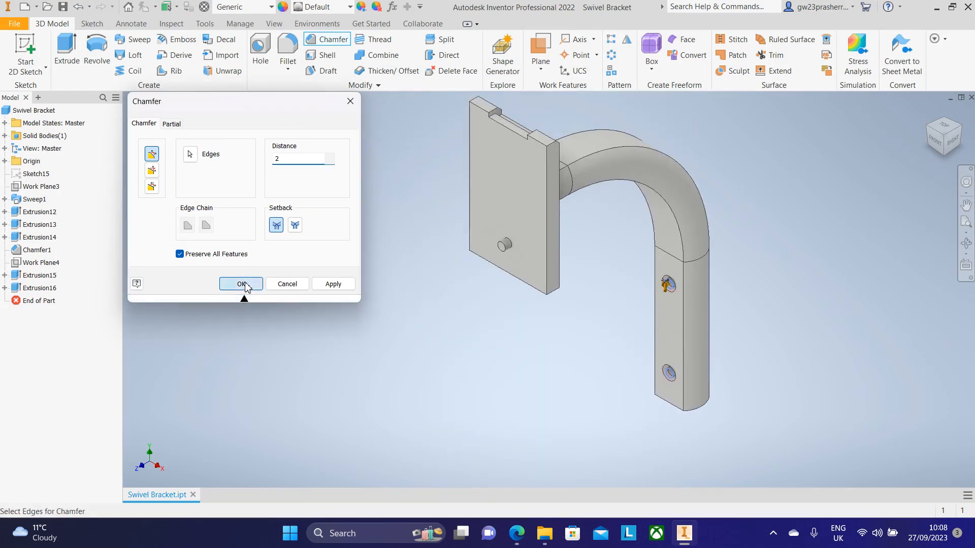
Step: Save the part under a new name
scroll(772, 296, "up", 1)
middle_click_drag(766, 276, 696, 295)
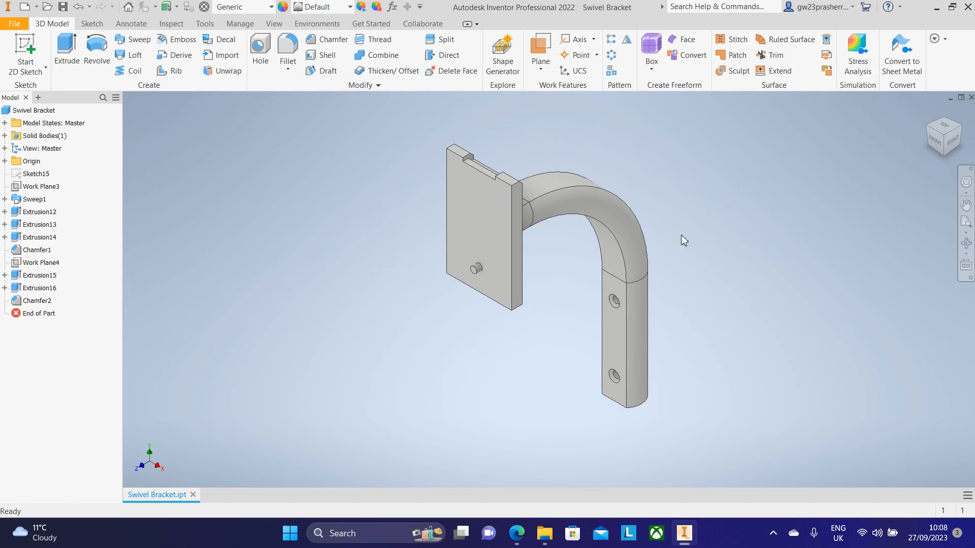
left_click(15, 23)
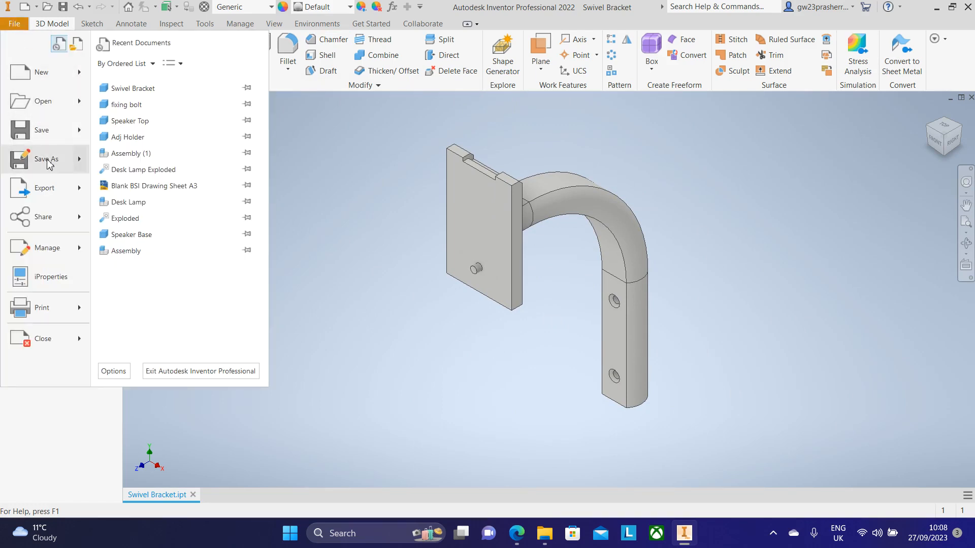